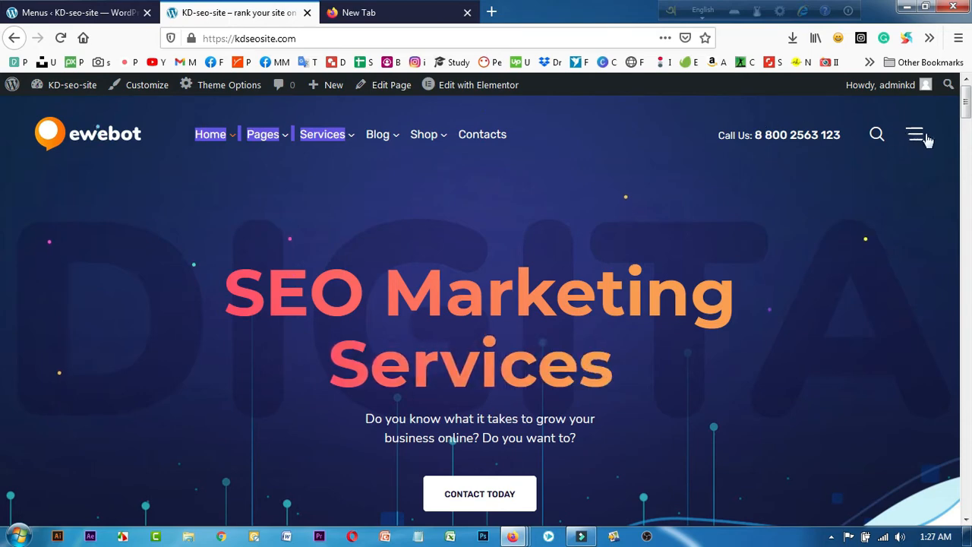
Examine the home page from its header navigation through the services, testimonials and news sections down to the footer
{"action": "key", "text": "End"}
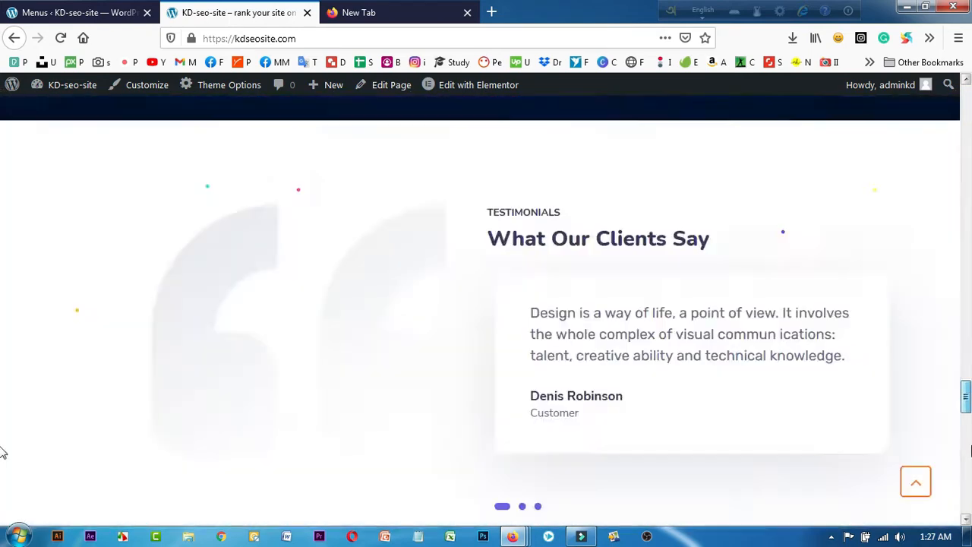
{"action": "scroll", "coordinate": [164, 318], "scroll_direction": "up", "scroll_amount": 1}
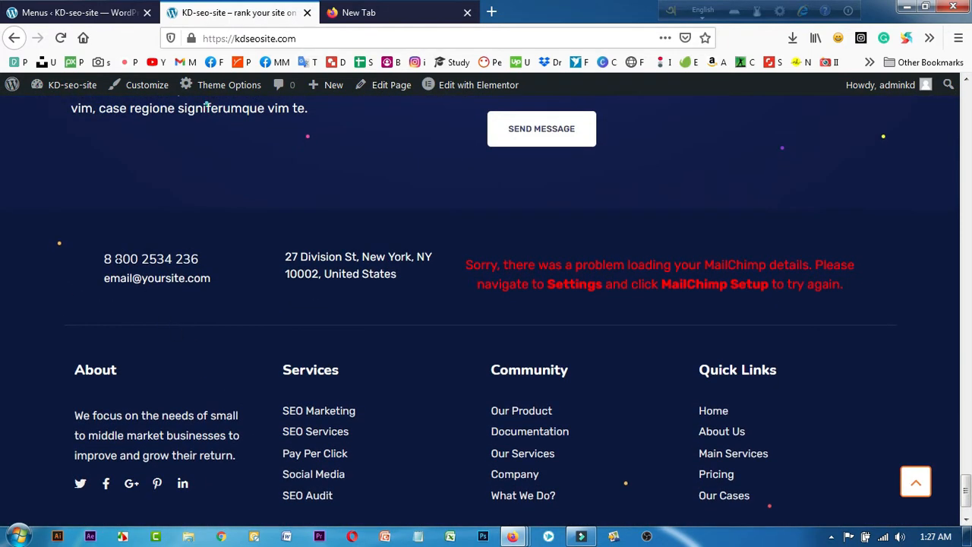
{"action": "left_click_drag", "start_coordinate": [22, 217], "coordinate": [917, 476]}
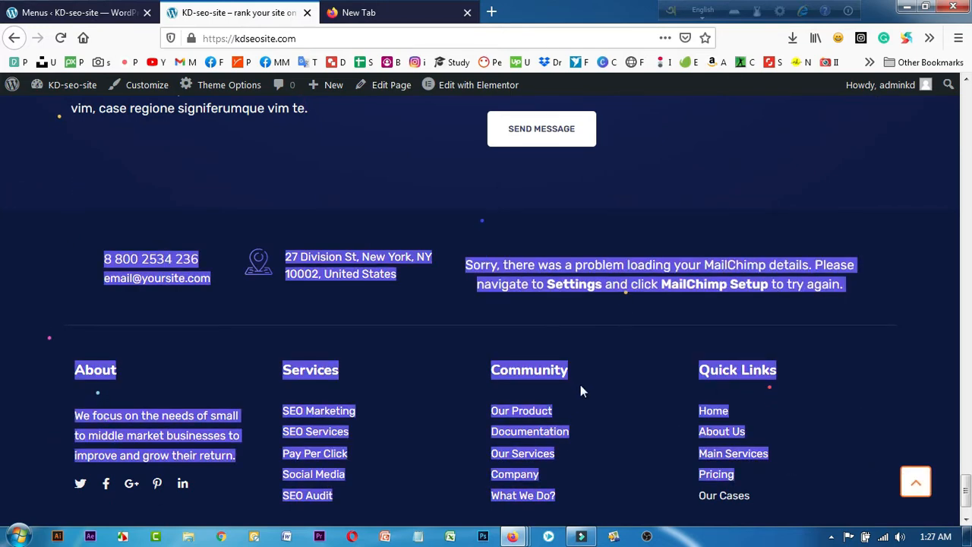
{"action": "scroll", "coordinate": [581, 388], "scroll_direction": "up", "scroll_amount": 10}
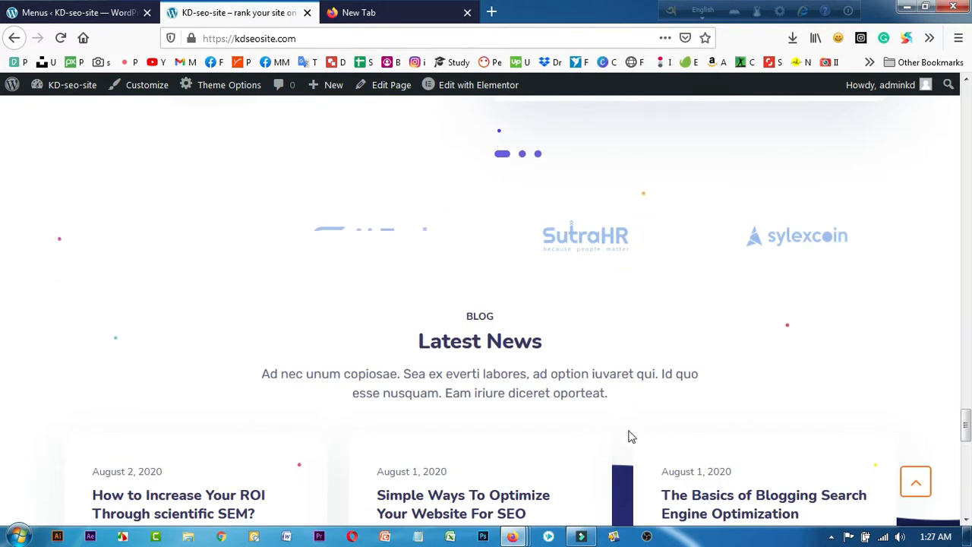
{"action": "scroll", "coordinate": [659, 435], "scroll_direction": "up", "scroll_amount": 10}
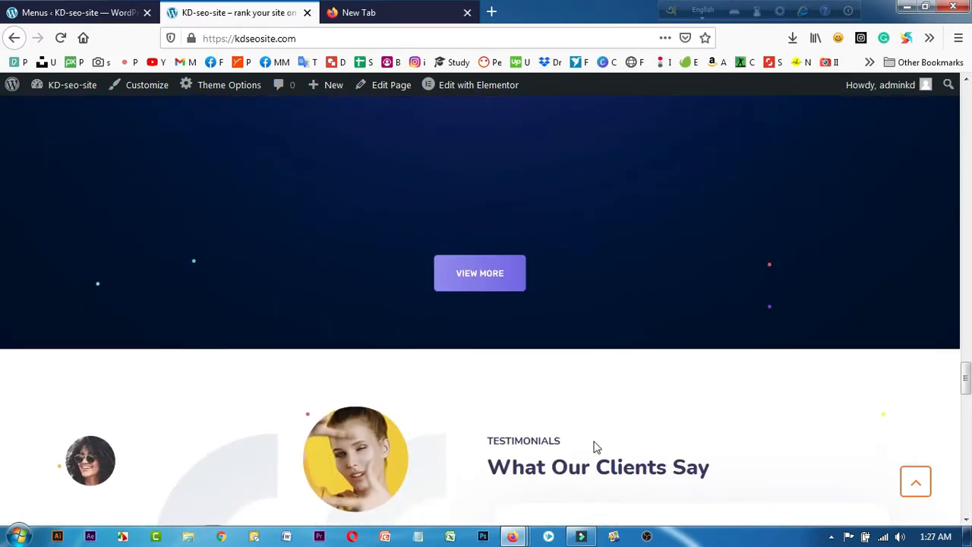
{"action": "scroll", "coordinate": [449, 304], "scroll_direction": "up", "scroll_amount": 10}
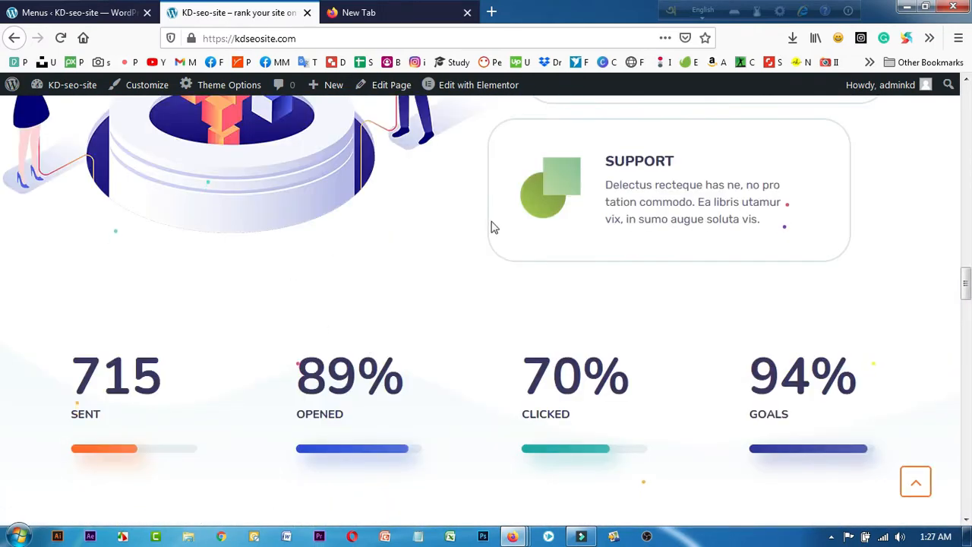
{"action": "scroll", "coordinate": [411, 227], "scroll_direction": "up", "scroll_amount": 15}
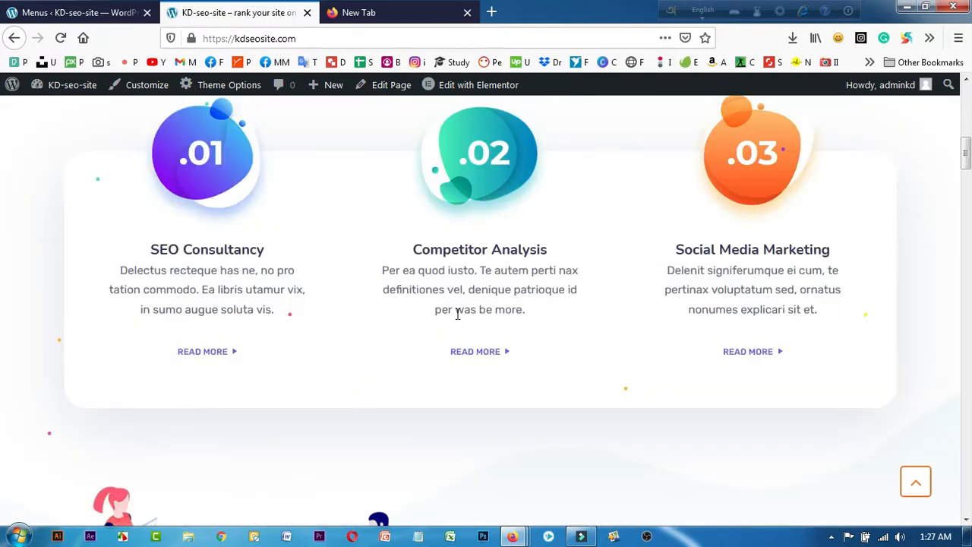
{"action": "scroll", "coordinate": [435, 278], "scroll_direction": "up", "scroll_amount": 8}
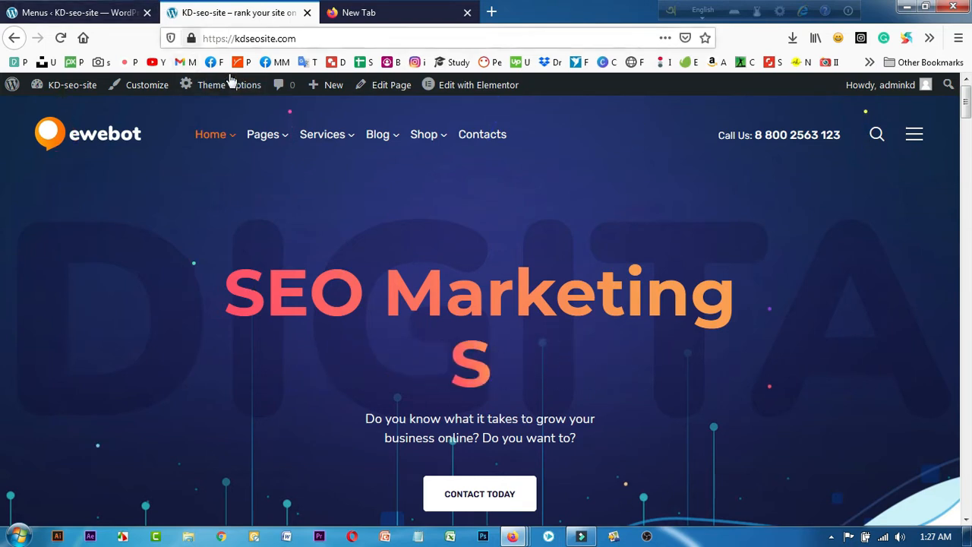
{"action": "mouse_move", "coordinate": [419, 156]}
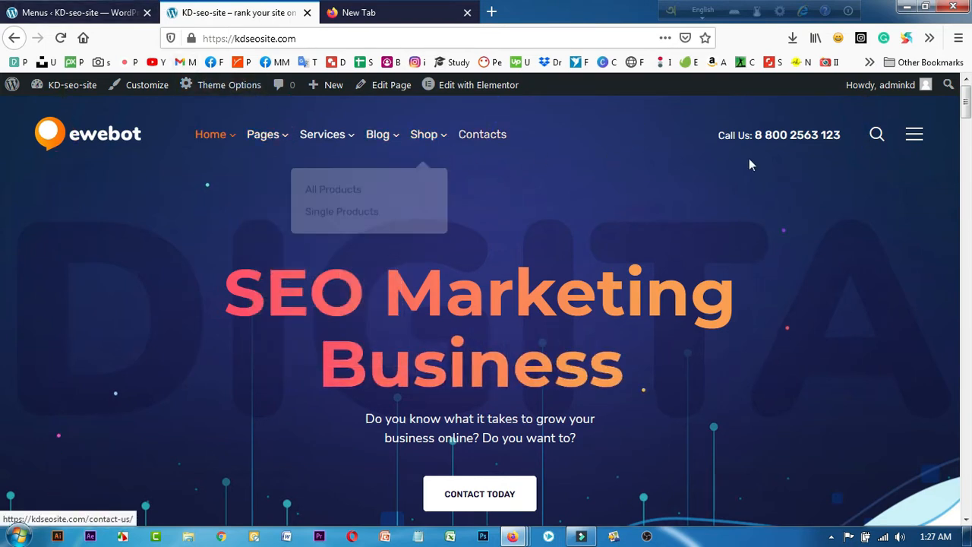
{"action": "left_click_drag", "start_coordinate": [969, 104], "coordinate": [971, 520]}
{"action": "left_click", "coordinate": [700, 497]}
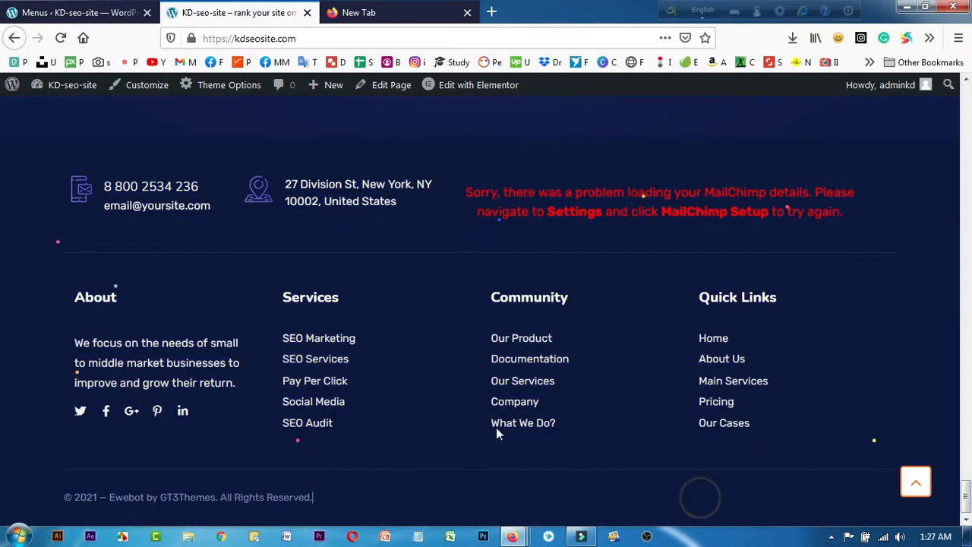
{"action": "key", "text": "Home"}
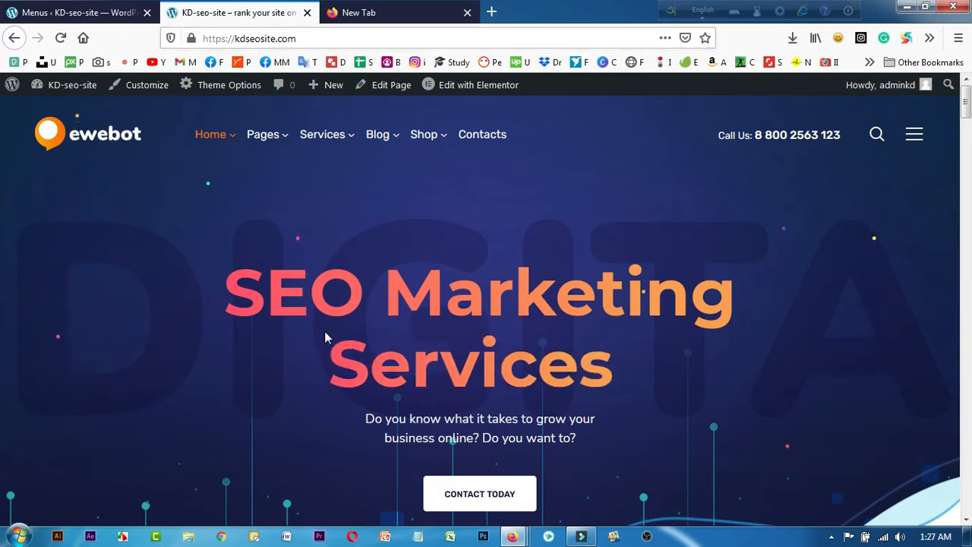
{"action": "scroll", "coordinate": [341, 338], "scroll_direction": "down", "scroll_amount": 5}
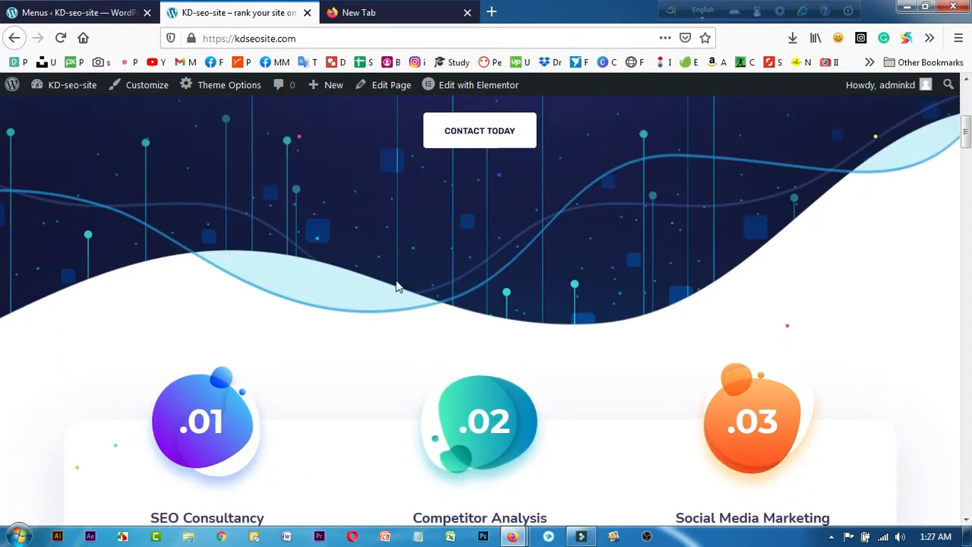
{"action": "scroll", "coordinate": [395, 287], "scroll_direction": "up", "scroll_amount": 5}
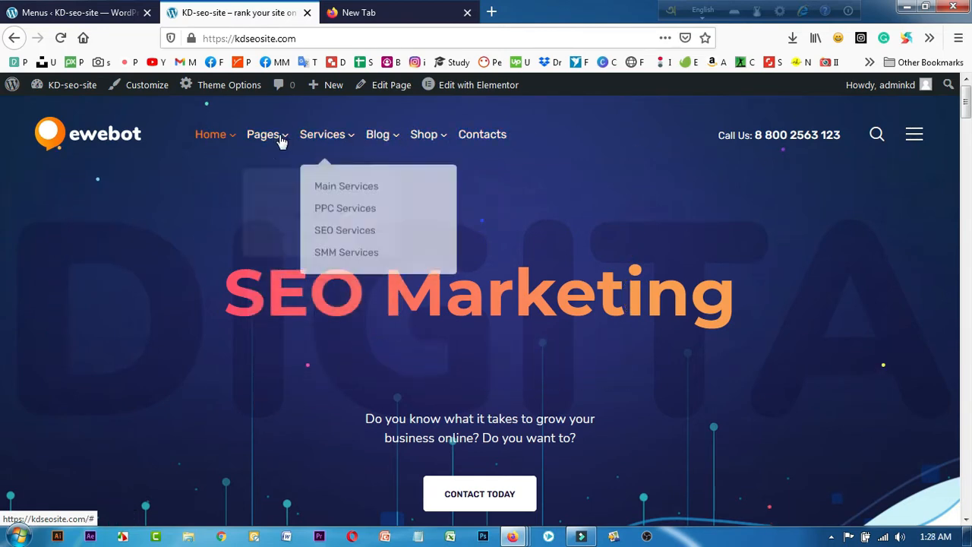
Open the About Us page and examine its service cards, story timeline, team section and footer
{"action": "mouse_move", "coordinate": [279, 142]}
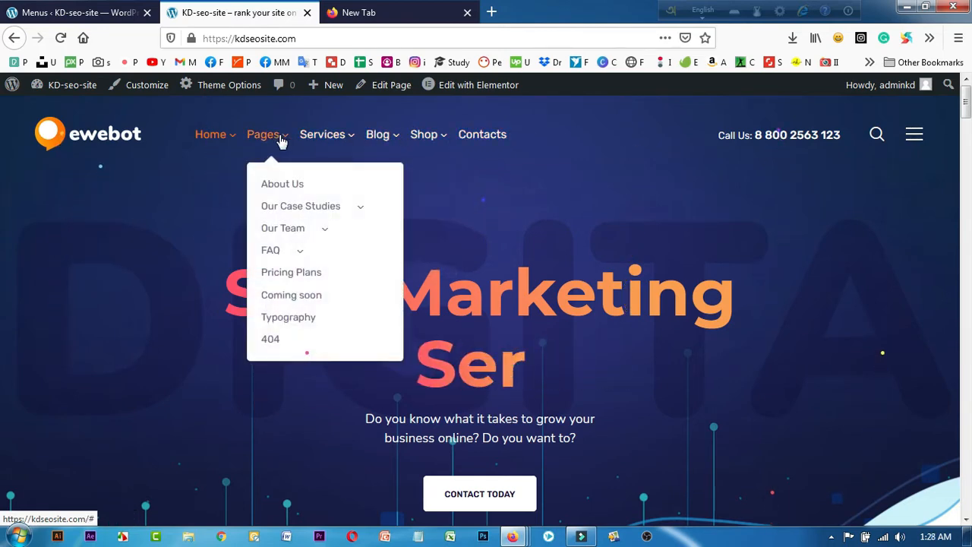
{"action": "left_click", "coordinate": [283, 187]}
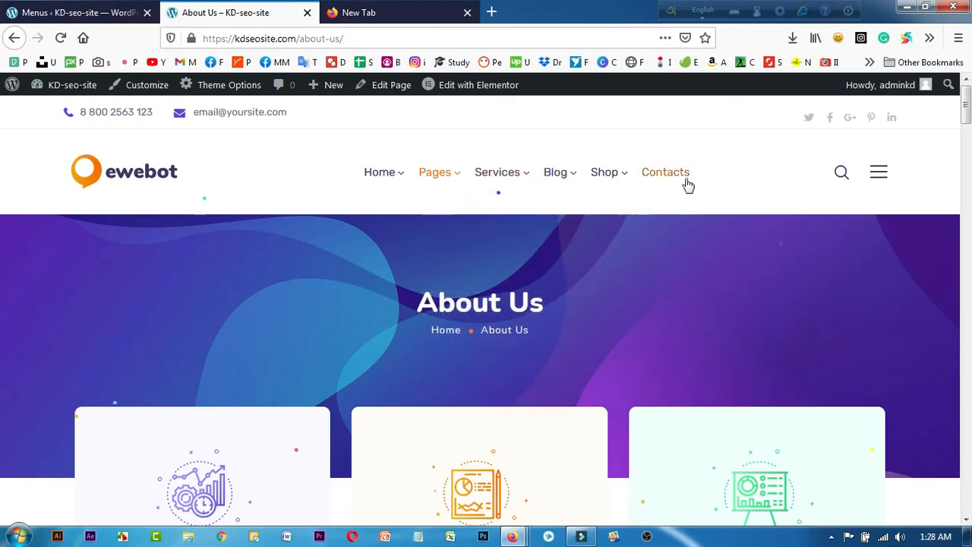
{"action": "scroll", "coordinate": [362, 196], "scroll_direction": "down", "scroll_amount": 15}
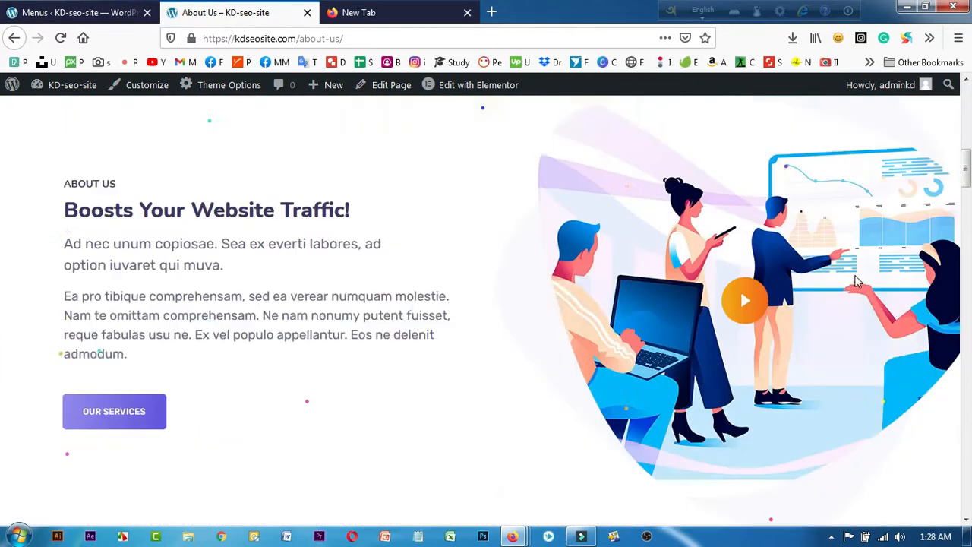
{"action": "scroll", "coordinate": [651, 449], "scroll_direction": "down", "scroll_amount": 12}
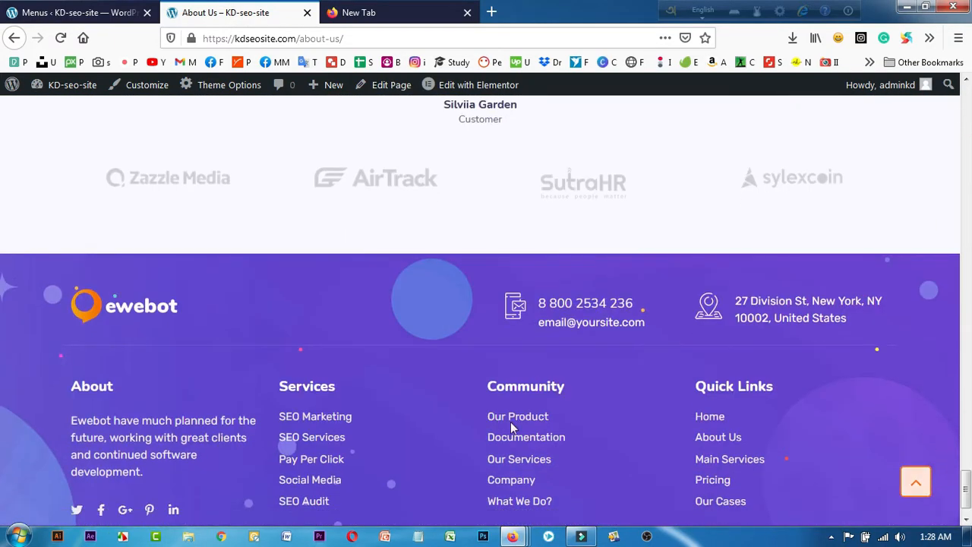
{"action": "scroll", "coordinate": [571, 438], "scroll_direction": "up", "scroll_amount": 12}
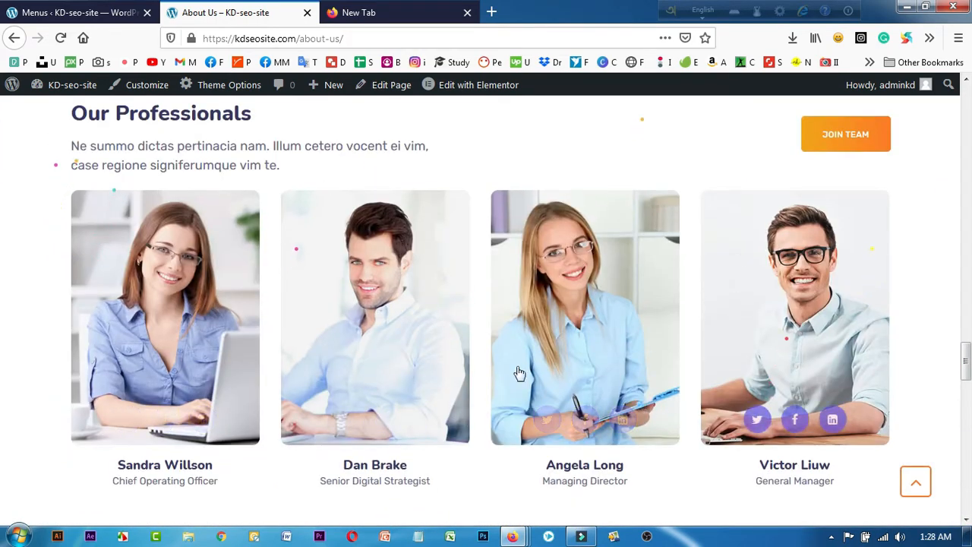
{"action": "scroll", "coordinate": [300, 247], "scroll_direction": "up", "scroll_amount": 5}
{"action": "scroll", "coordinate": [553, 277], "scroll_direction": "up", "scroll_amount": 5}
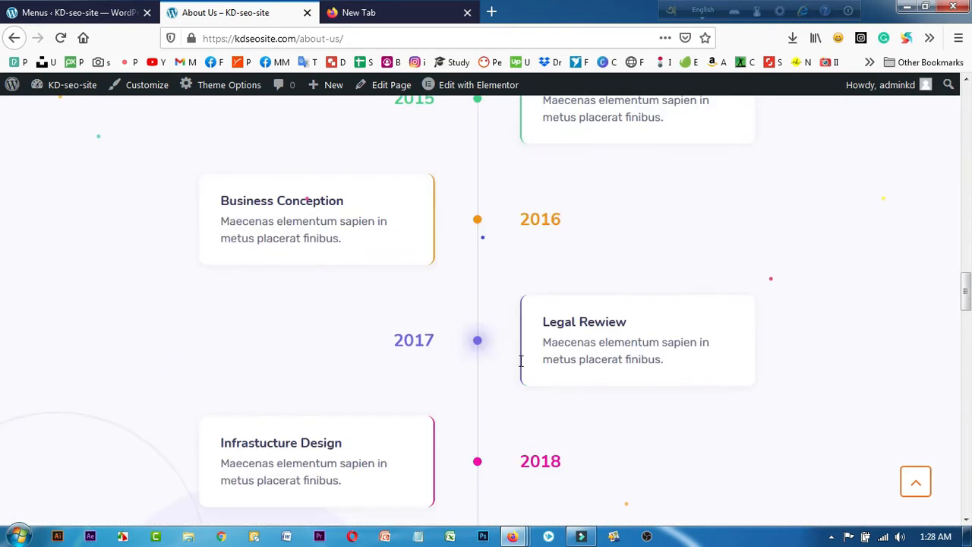
{"action": "scroll", "coordinate": [640, 269], "scroll_direction": "up", "scroll_amount": 5}
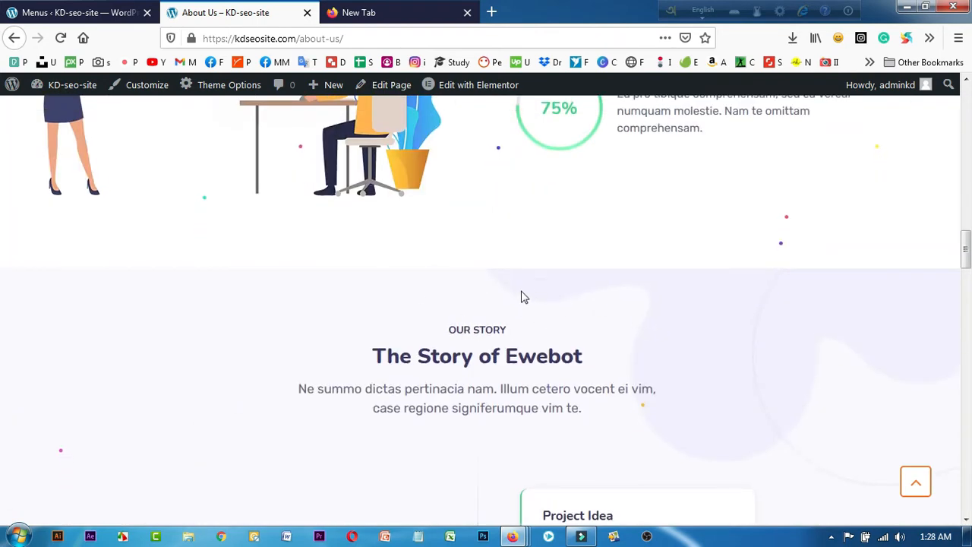
{"action": "scroll", "coordinate": [509, 287], "scroll_direction": "up", "scroll_amount": 15}
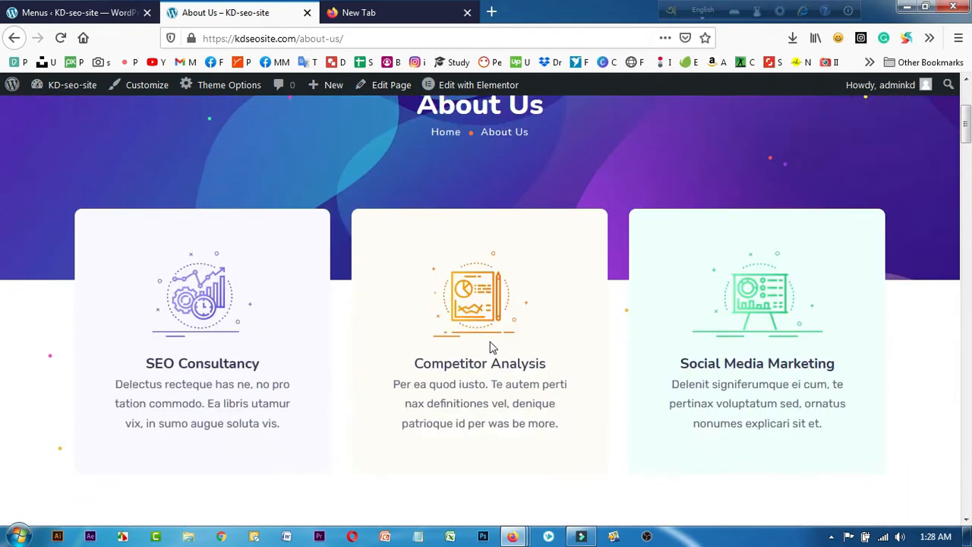
{"action": "scroll", "coordinate": [394, 357], "scroll_direction": "up", "scroll_amount": 3}
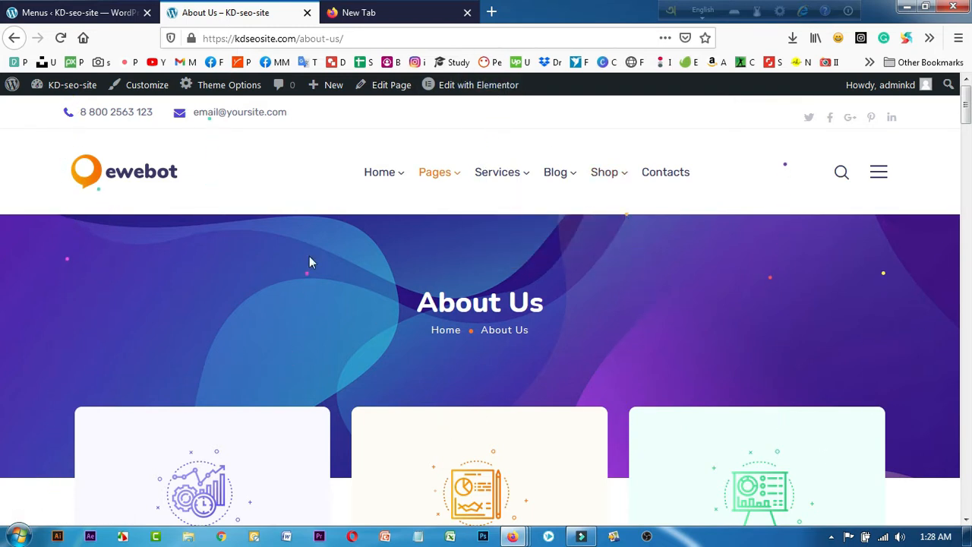
Return to the site's home page and review the submenus in its main navigation
{"action": "left_click", "coordinate": [146, 174]}
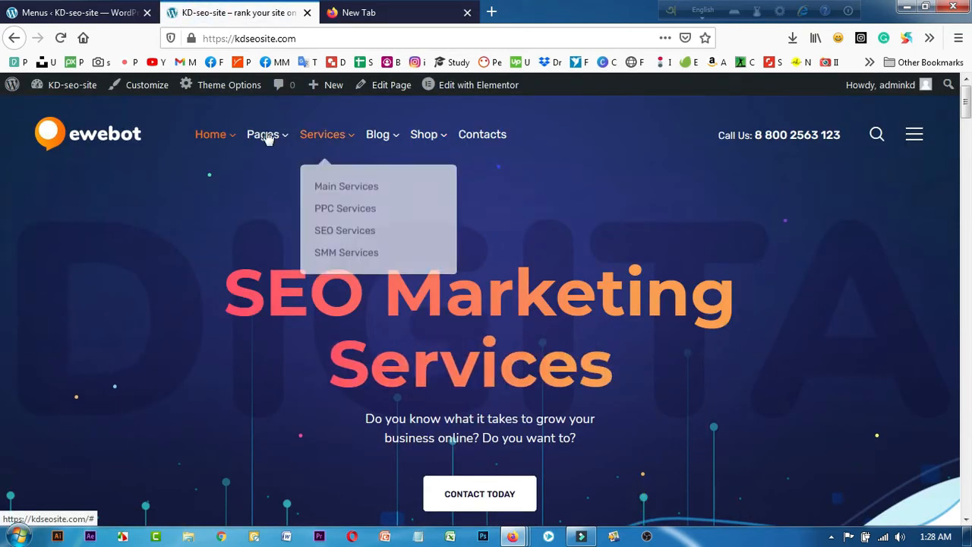
{"action": "mouse_move", "coordinate": [265, 136]}
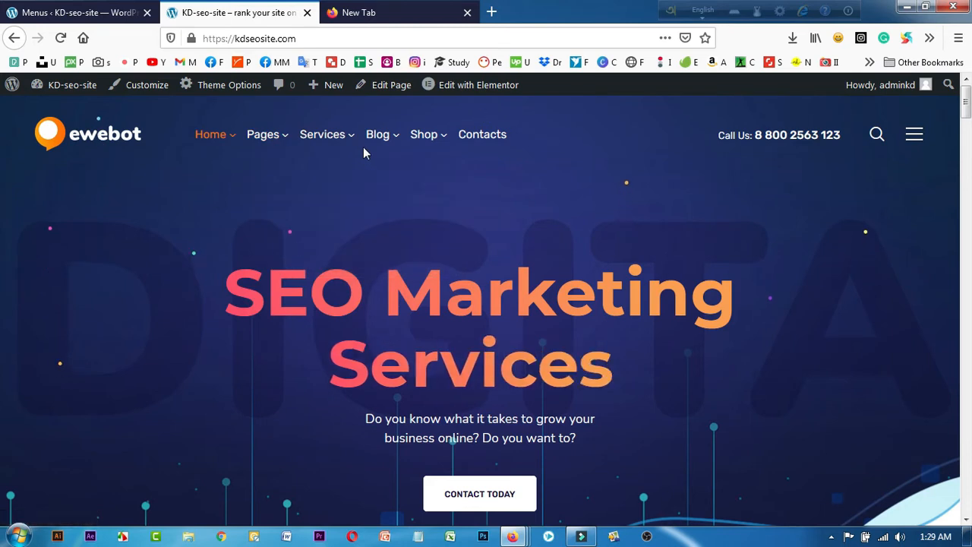
{"action": "mouse_move", "coordinate": [379, 147]}
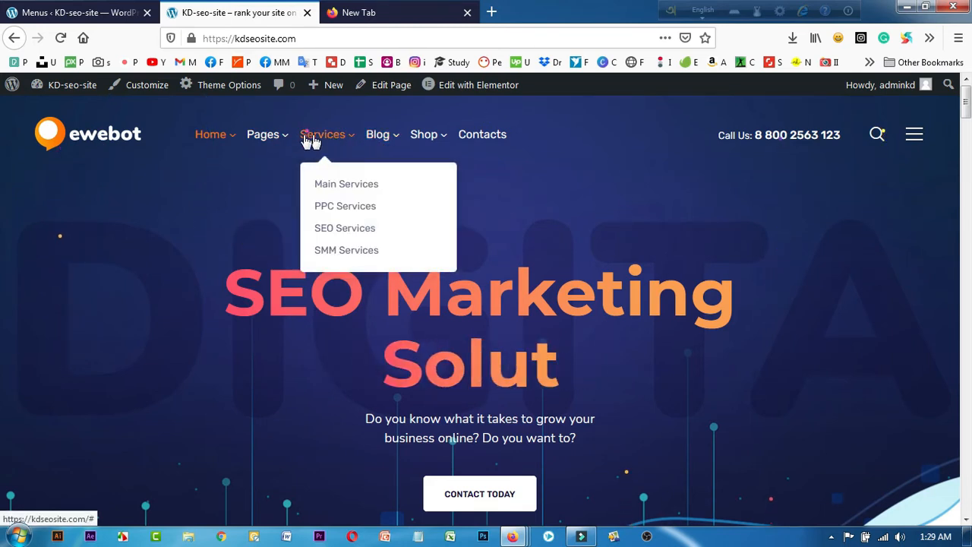
From the site's WordPress admin area, open the editor for a new page in a separate browser tab
{"action": "left_click", "coordinate": [29, 11]}
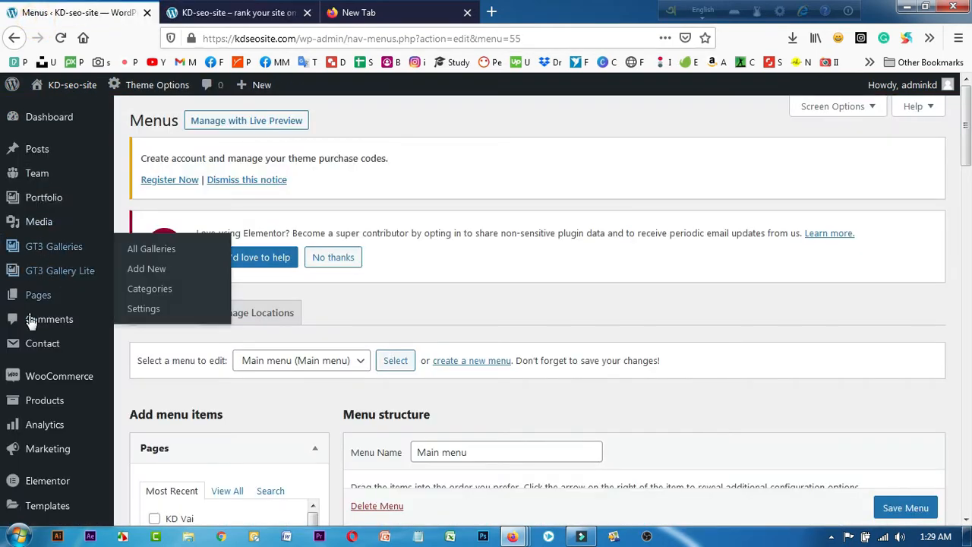
{"action": "mouse_move", "coordinate": [44, 302]}
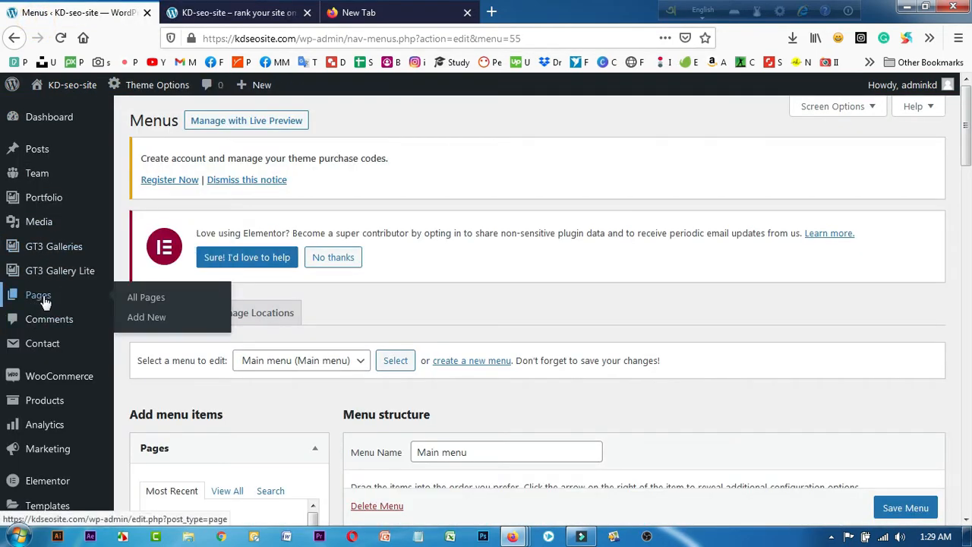
{"action": "right_click", "coordinate": [151, 323]}
{"action": "left_click", "coordinate": [196, 328]}
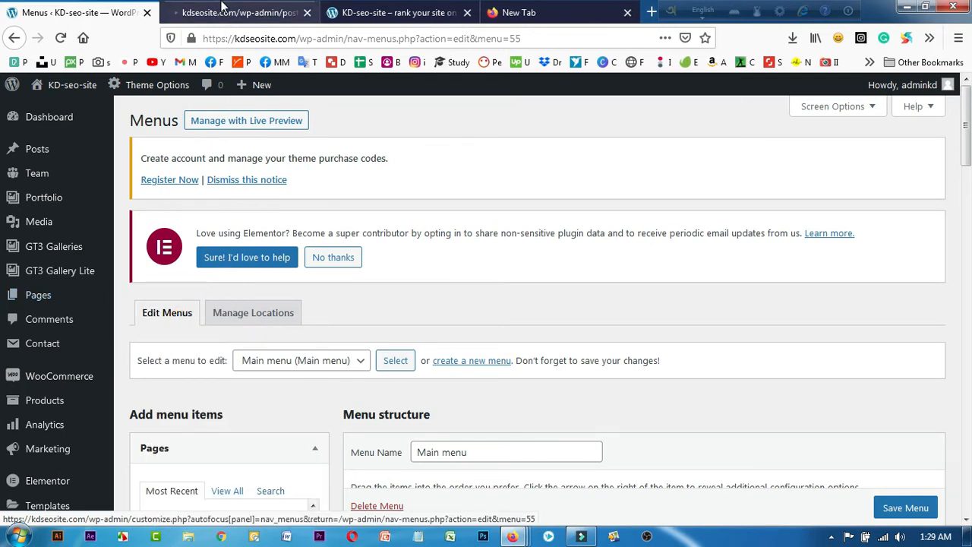
{"action": "left_click", "coordinate": [236, 21]}
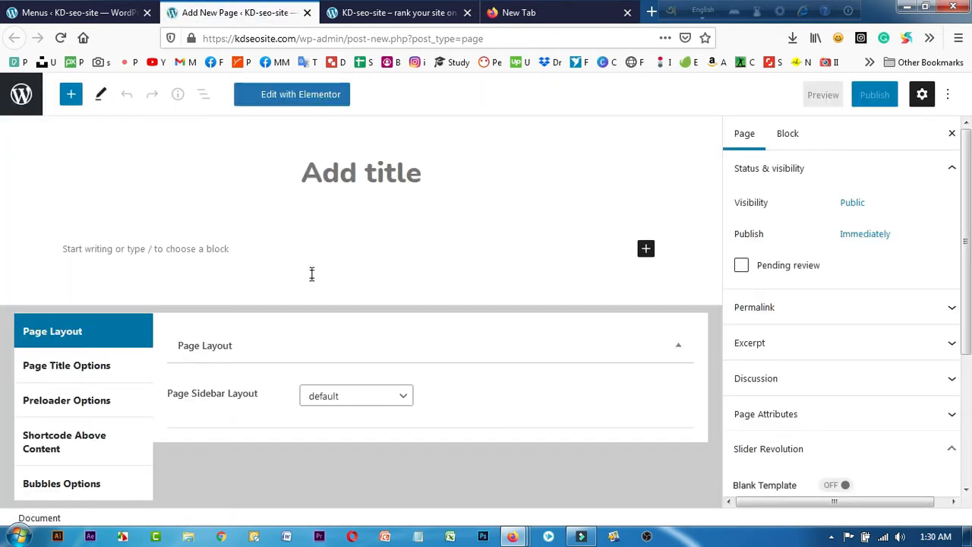
Enter "ghfjh" as the new page's body paragraph and "Company Location" as its title
{"action": "left_click", "coordinate": [241, 252]}
{"action": "type", "text": "ghfjh"}
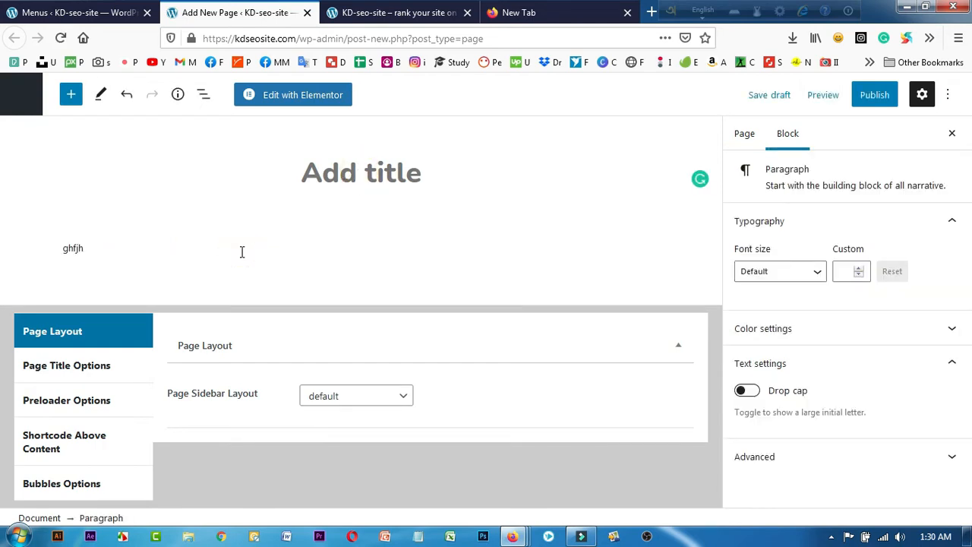
{"action": "left_click", "coordinate": [354, 169]}
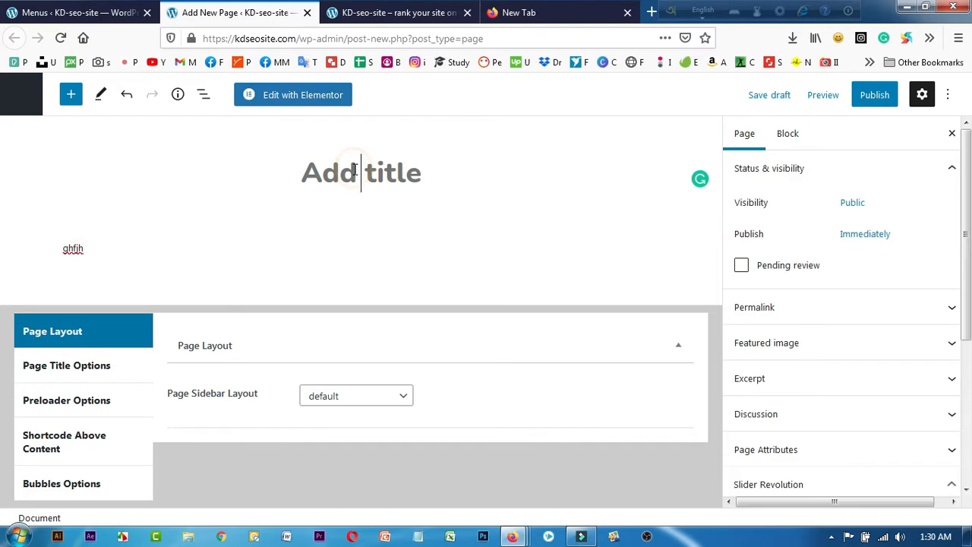
{"action": "left_click", "coordinate": [416, 170]}
{"action": "type", "text": "Com"}
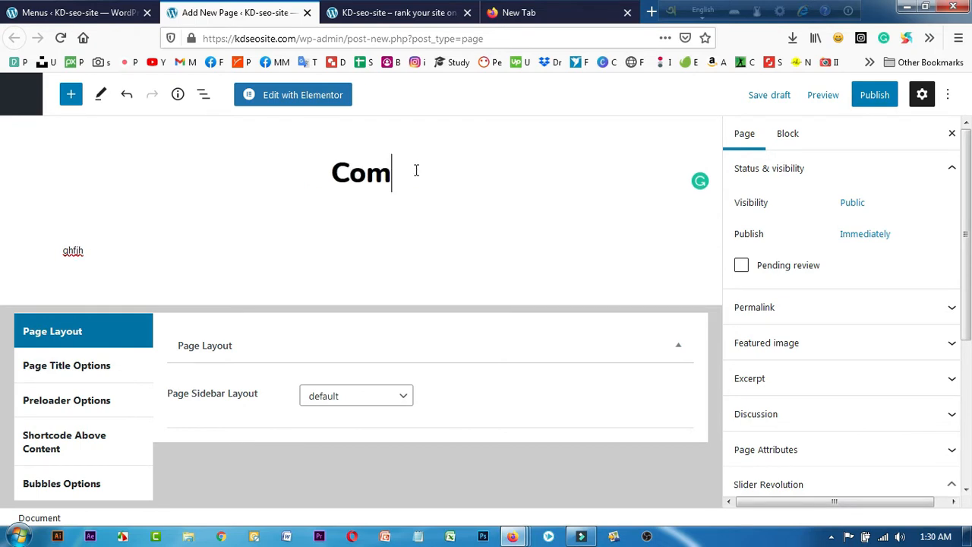
{"action": "type", "text": "pany "}
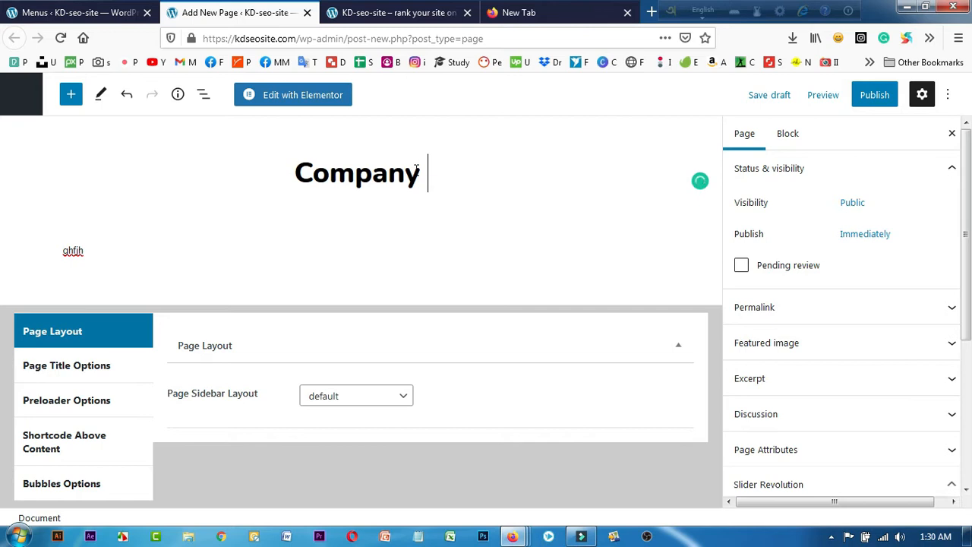
{"action": "type", "text": "Lo"}
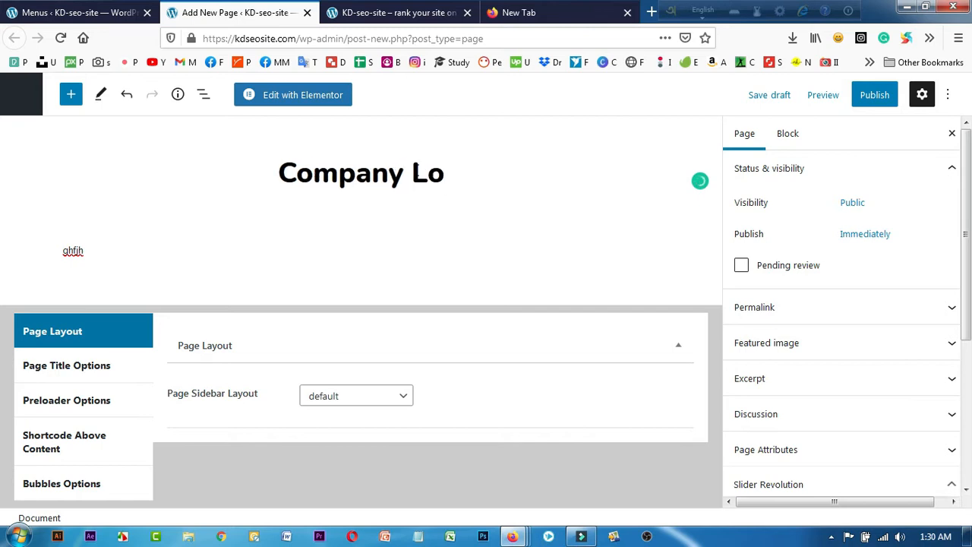
{"action": "type", "text": "cation"}
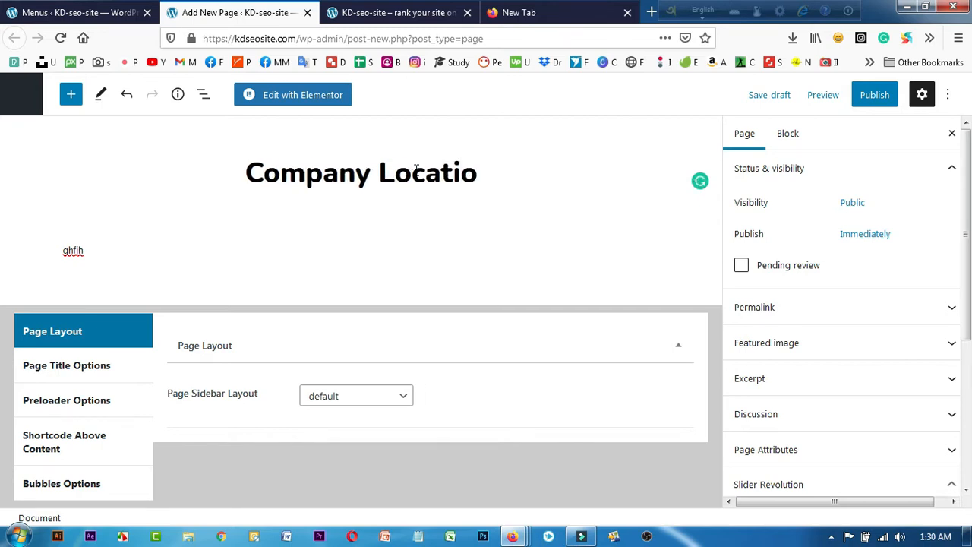
Publish the Company Location page and close its editor
{"action": "left_click", "coordinate": [877, 94]}
{"action": "left_click", "coordinate": [794, 97]}
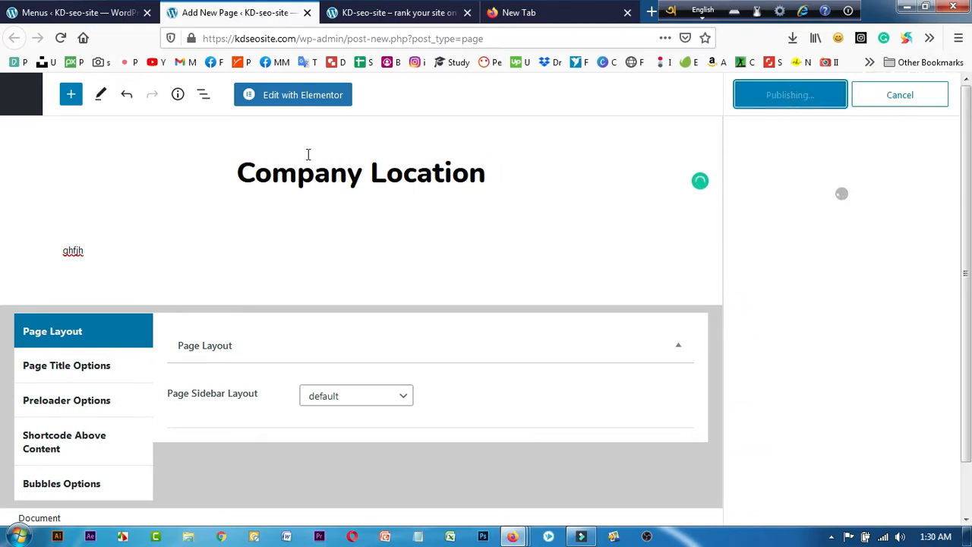
{"action": "left_click", "coordinate": [382, 10]}
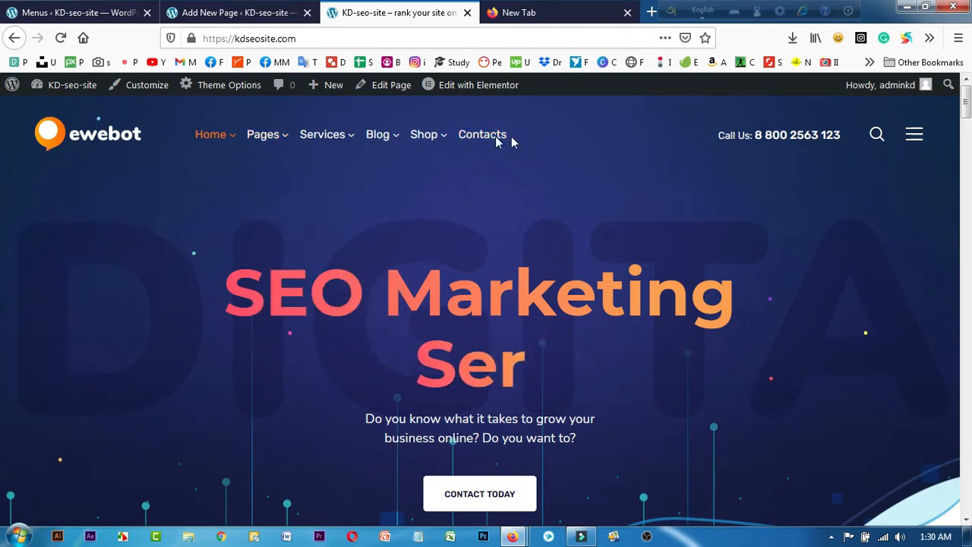
{"action": "left_click", "coordinate": [248, 9]}
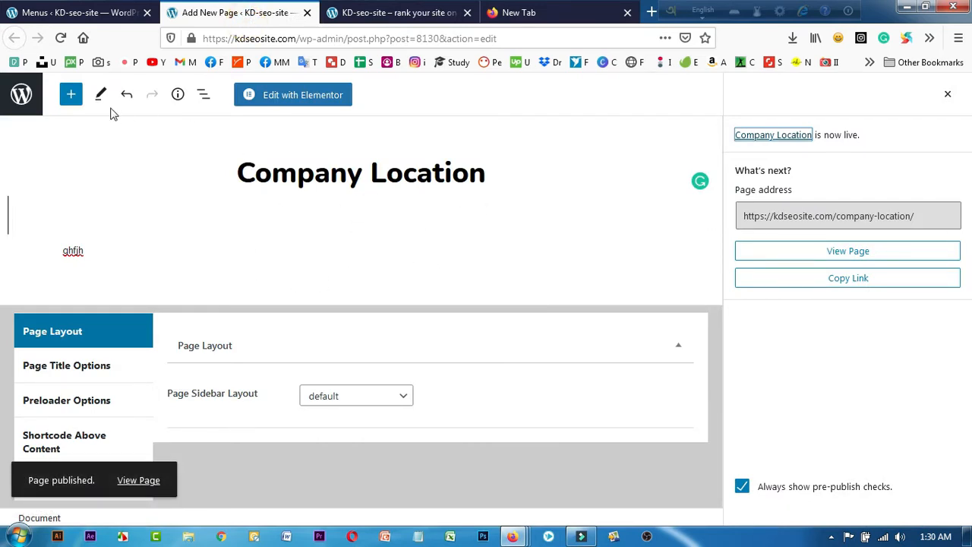
{"action": "left_click", "coordinate": [307, 13]}
Go to the WordPress menu management screen and view the list of menus available for editing
{"action": "left_click", "coordinate": [67, 9]}
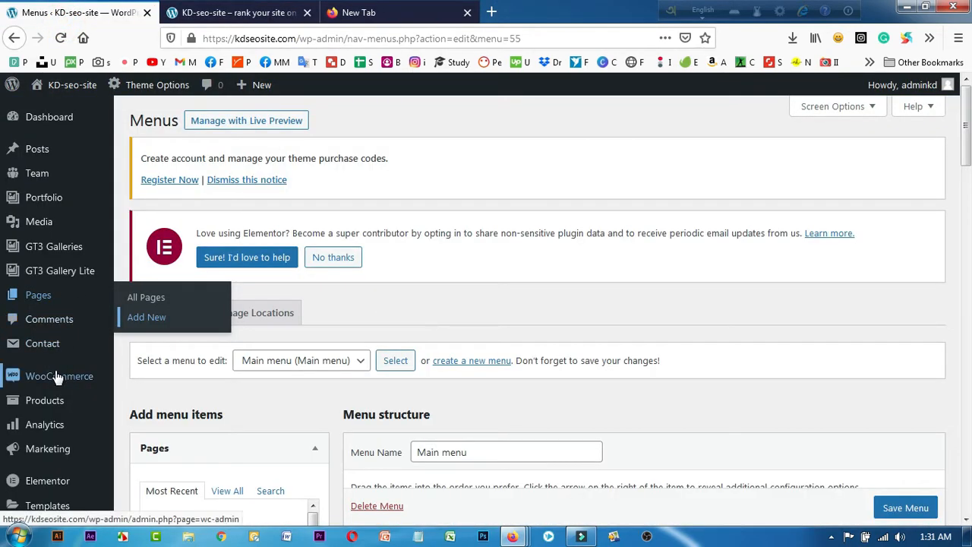
{"action": "scroll", "coordinate": [47, 410], "scroll_direction": "down", "scroll_amount": 4}
{"action": "scroll", "coordinate": [23, 443], "scroll_direction": "down", "scroll_amount": 2}
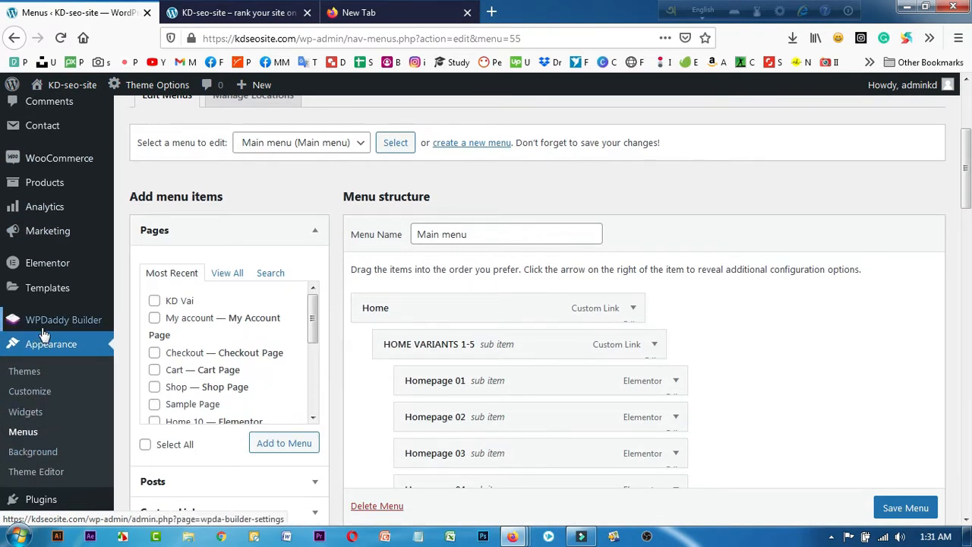
{"action": "left_click", "coordinate": [219, 8]}
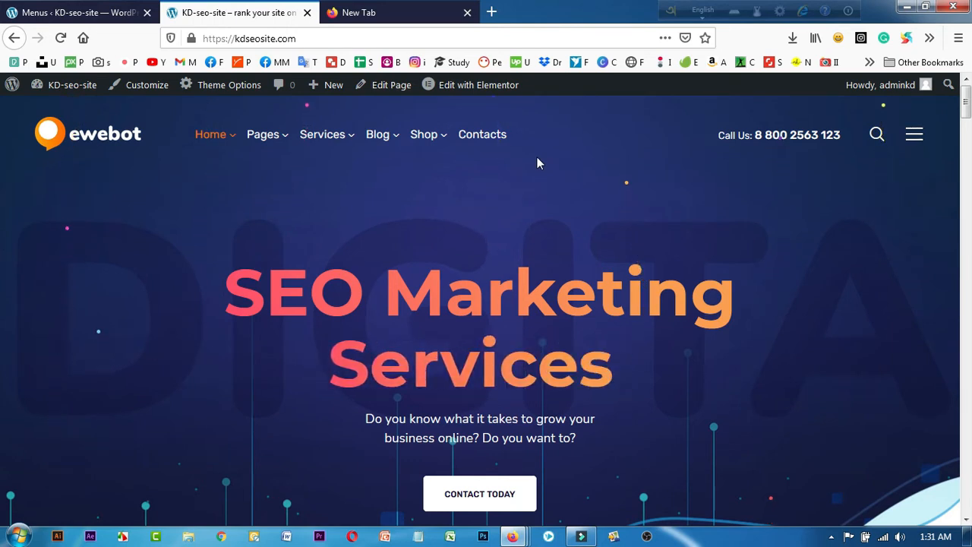
{"action": "left_click", "coordinate": [40, 10]}
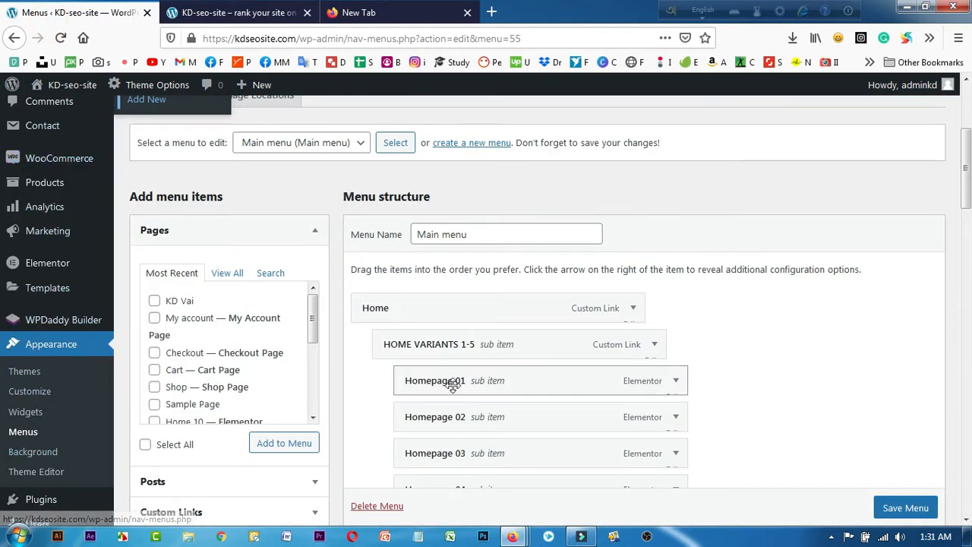
{"action": "scroll", "coordinate": [456, 391], "scroll_direction": "up", "scroll_amount": 3}
{"action": "left_click", "coordinate": [303, 289]}
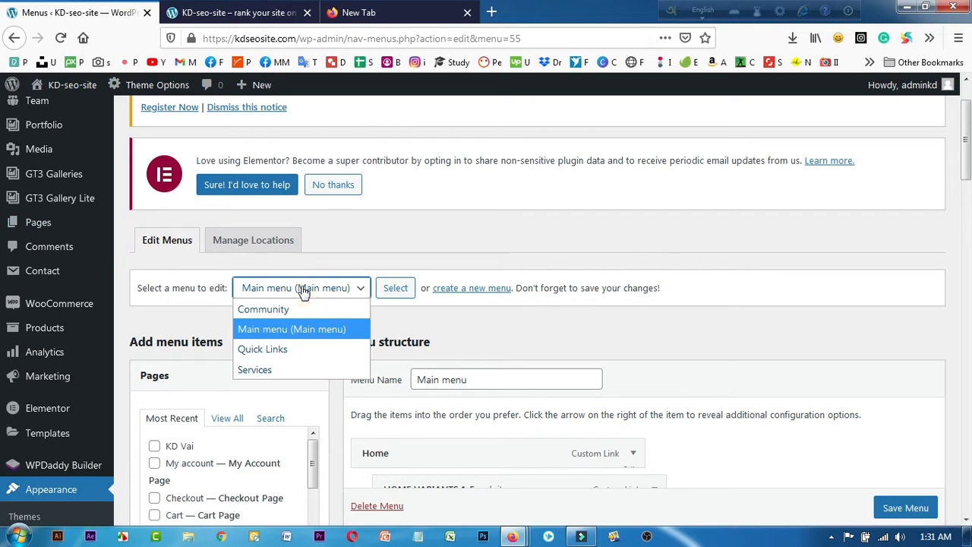
Compare the home page's footer link columns and header navigation with the list of editable menus
{"action": "left_click", "coordinate": [265, 6]}
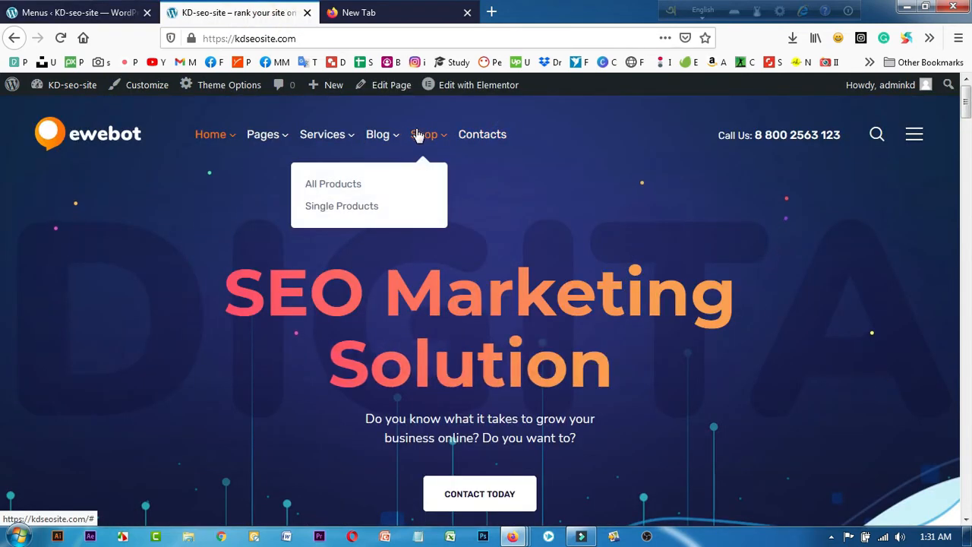
{"action": "scroll", "coordinate": [3, 423], "scroll_direction": "down", "scroll_amount": 20}
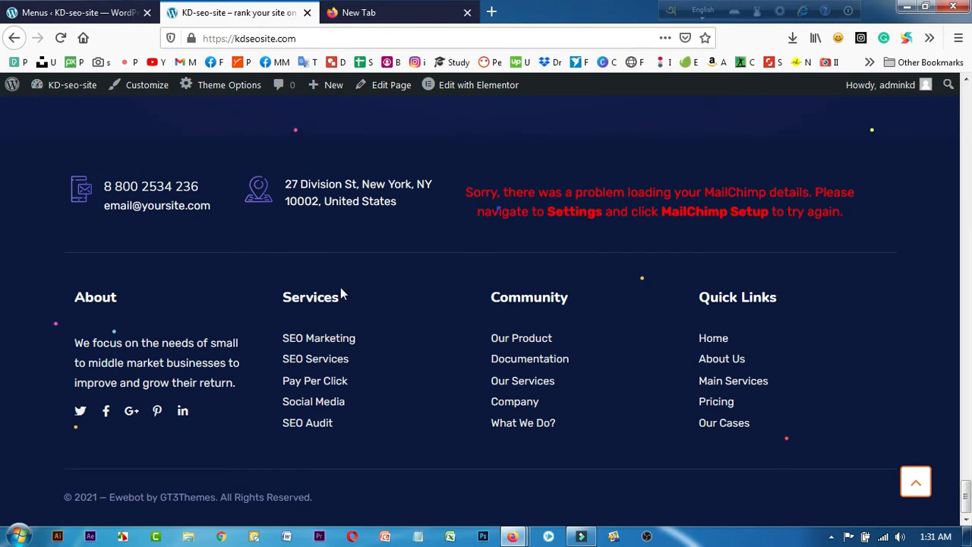
{"action": "left_click_drag", "start_coordinate": [281, 295], "coordinate": [358, 440]}
{"action": "left_click", "coordinate": [82, 11]}
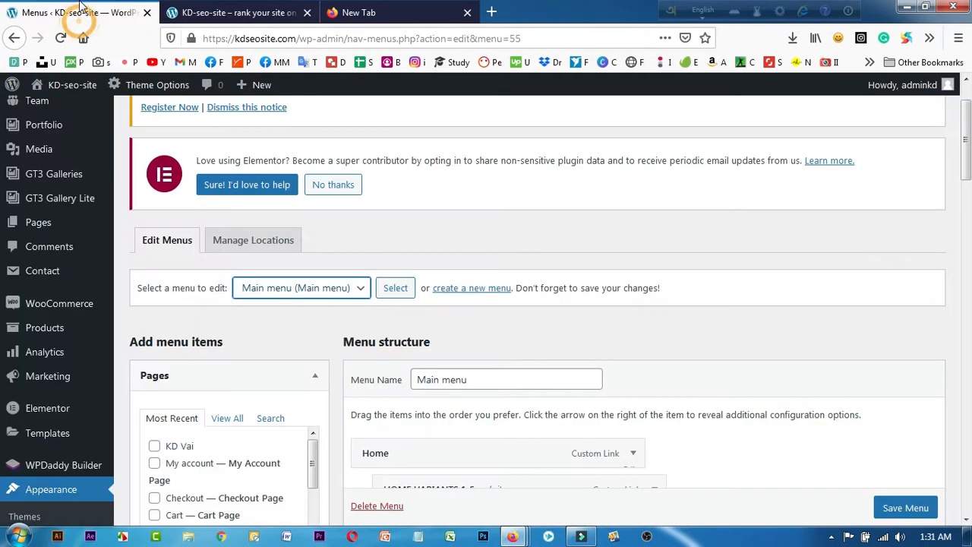
{"action": "left_click", "coordinate": [304, 292]}
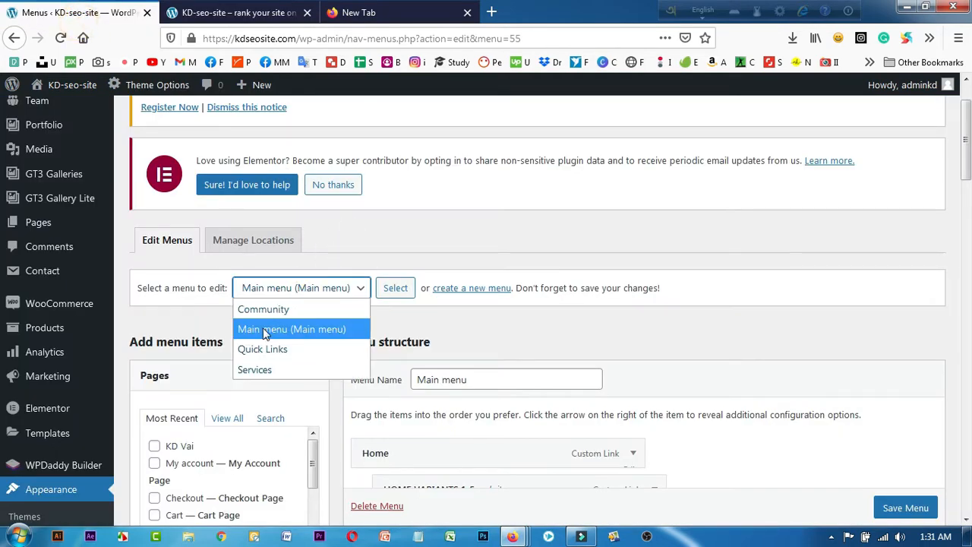
{"action": "left_click", "coordinate": [241, 12]}
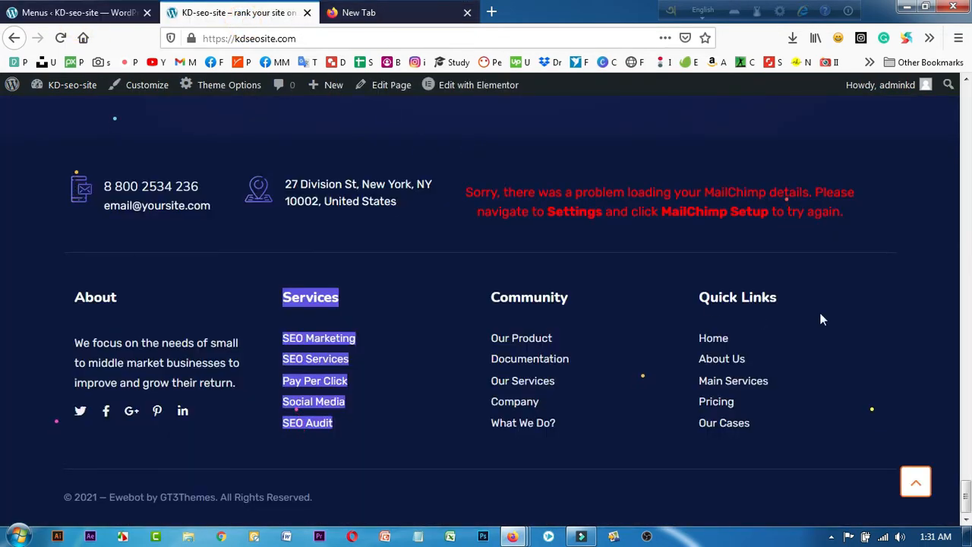
{"action": "scroll", "coordinate": [784, 313], "scroll_direction": "up", "scroll_amount": 15}
{"action": "scroll", "coordinate": [969, 361], "scroll_direction": "up", "scroll_amount": 15}
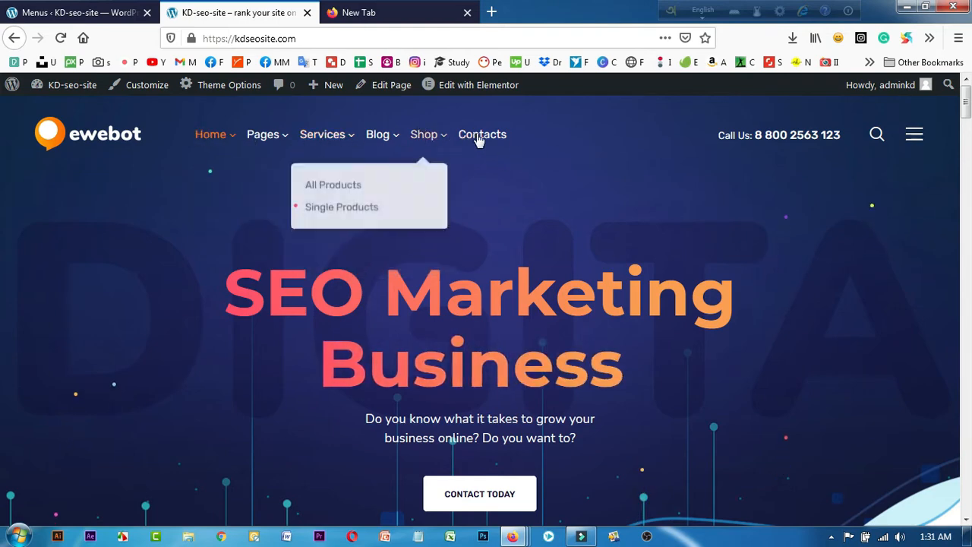
Load Main menu for editing on the WordPress menu management screen and look through its structure
{"action": "left_click", "coordinate": [69, 13]}
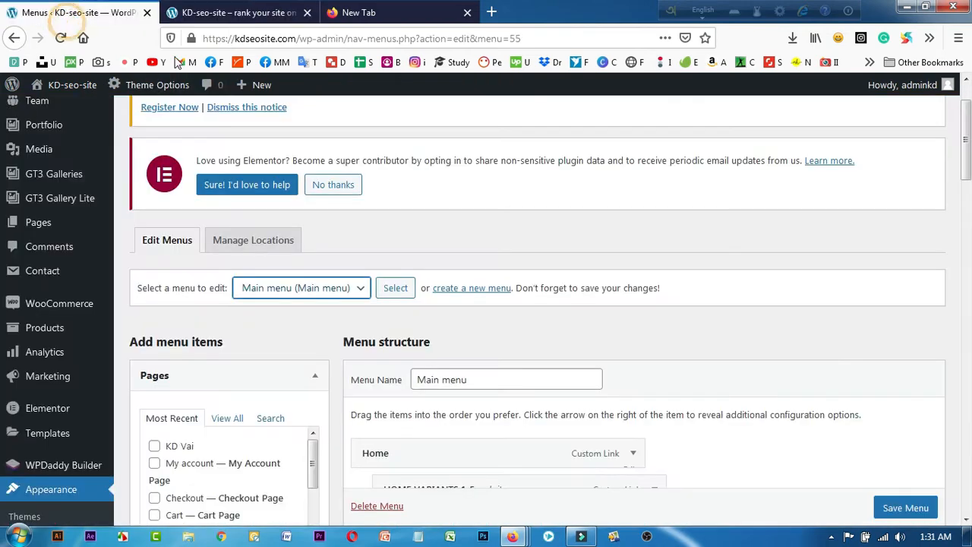
{"action": "scroll", "coordinate": [475, 402], "scroll_direction": "down", "scroll_amount": 3}
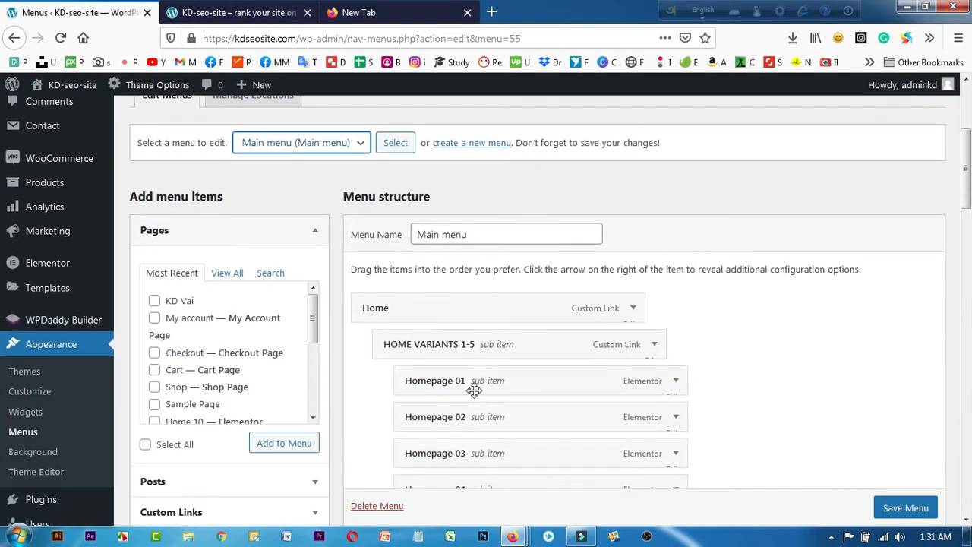
{"action": "left_click", "coordinate": [291, 142]}
{"action": "left_click", "coordinate": [293, 142]}
{"action": "left_click", "coordinate": [398, 145]}
{"action": "scroll", "coordinate": [558, 362], "scroll_direction": "down", "scroll_amount": 10}
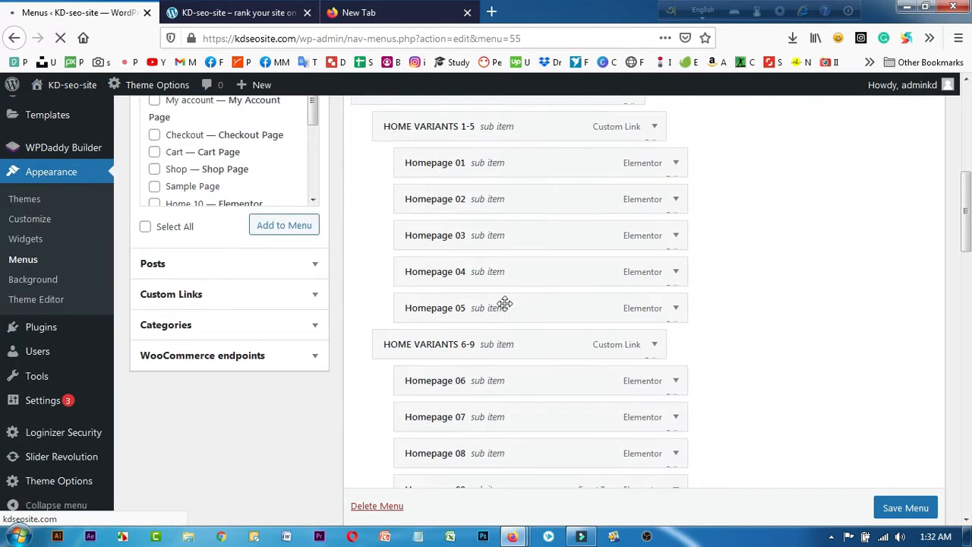
{"action": "scroll", "coordinate": [512, 364], "scroll_direction": "down", "scroll_amount": 12}
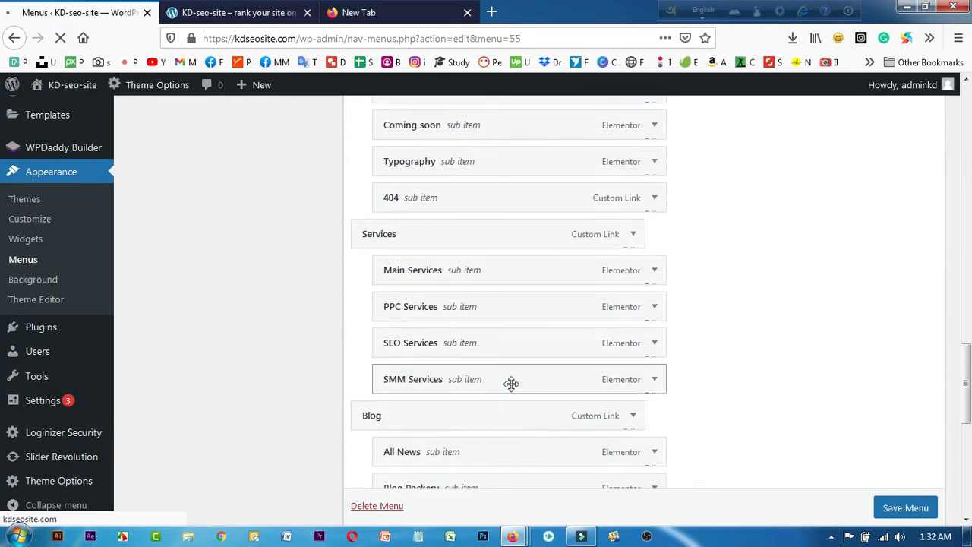
{"action": "scroll", "coordinate": [480, 292], "scroll_direction": "up", "scroll_amount": 20}
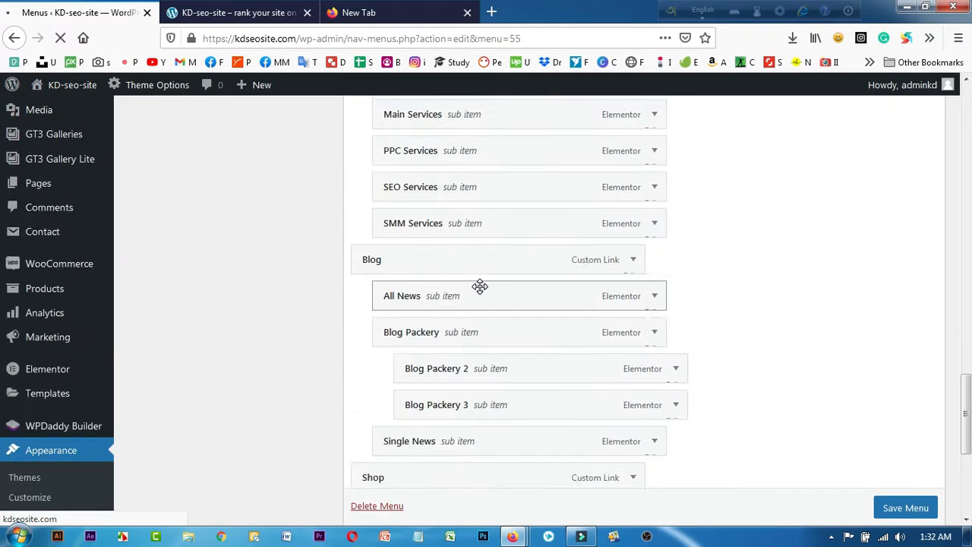
{"action": "scroll", "coordinate": [483, 290], "scroll_direction": "up", "scroll_amount": 3}
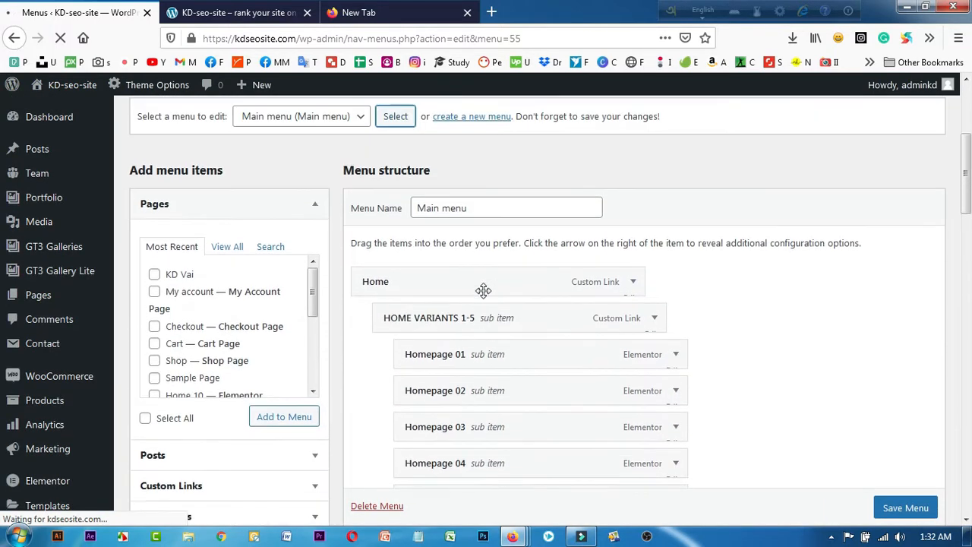
On the site's home page, review the submenus under Home and Pages in the header navigation
{"action": "left_click", "coordinate": [209, 12]}
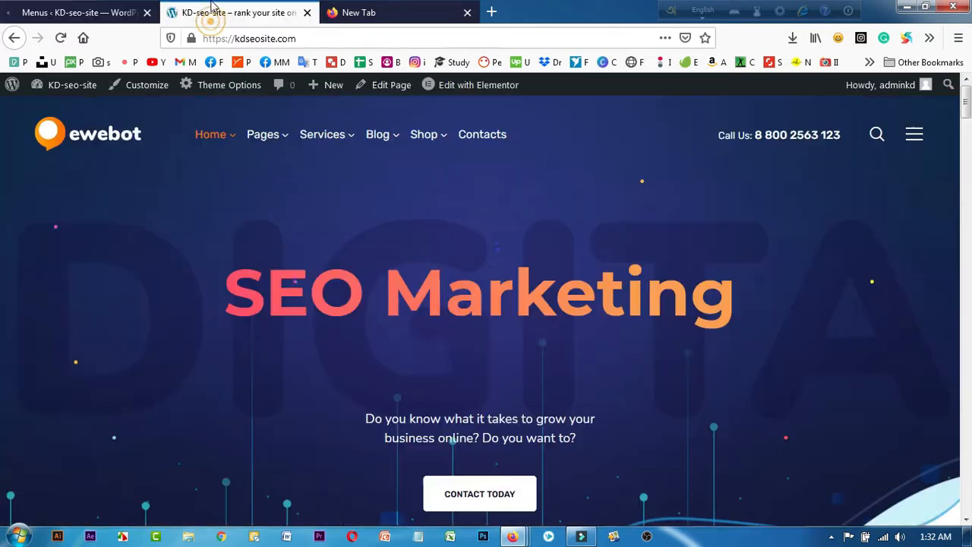
{"action": "mouse_move", "coordinate": [221, 144]}
{"action": "mouse_move", "coordinate": [223, 191]}
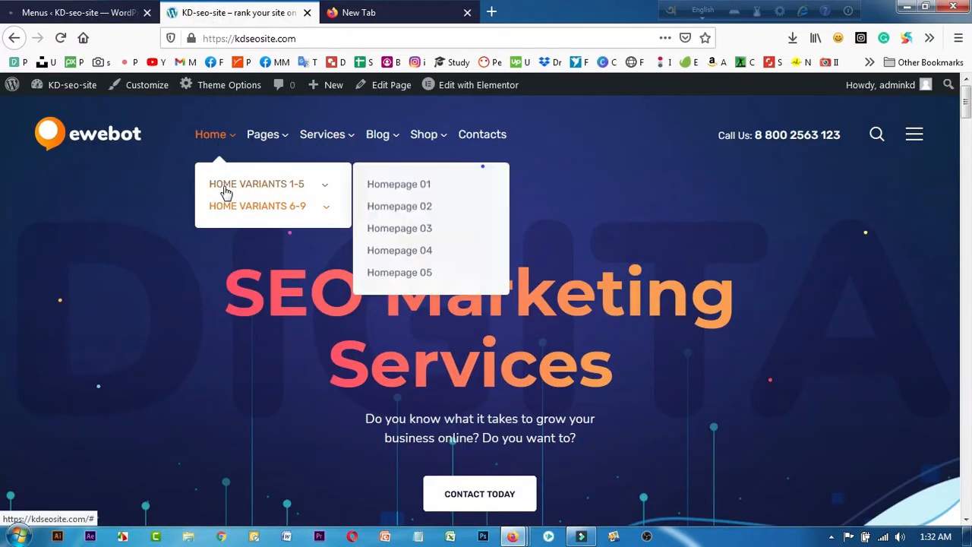
{"action": "mouse_move", "coordinate": [232, 215]}
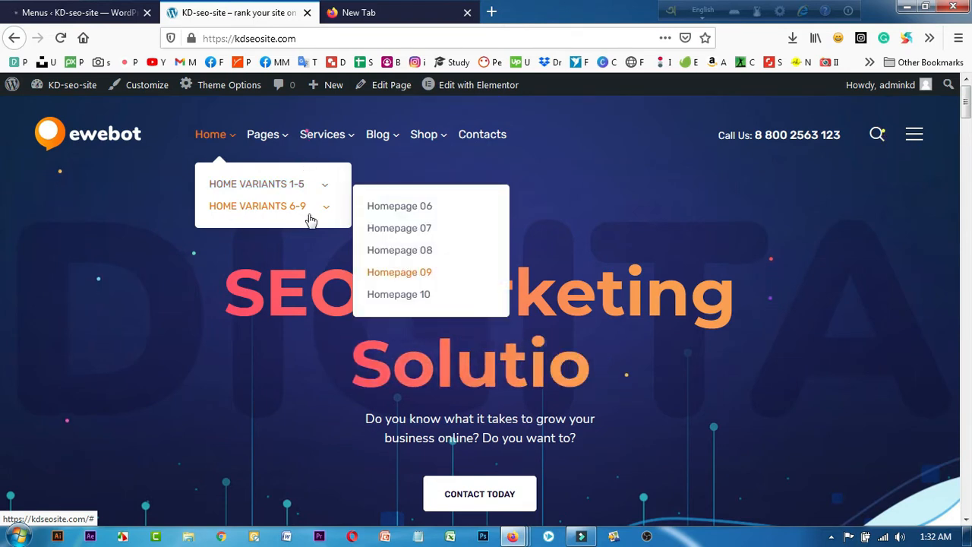
{"action": "mouse_move", "coordinate": [278, 134]}
{"action": "mouse_move", "coordinate": [281, 215]}
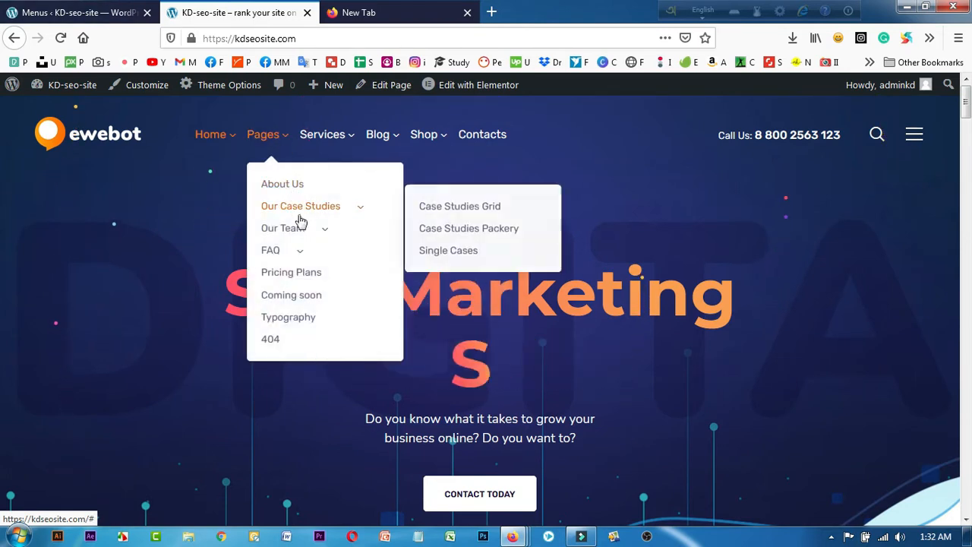
{"action": "mouse_move", "coordinate": [316, 239]}
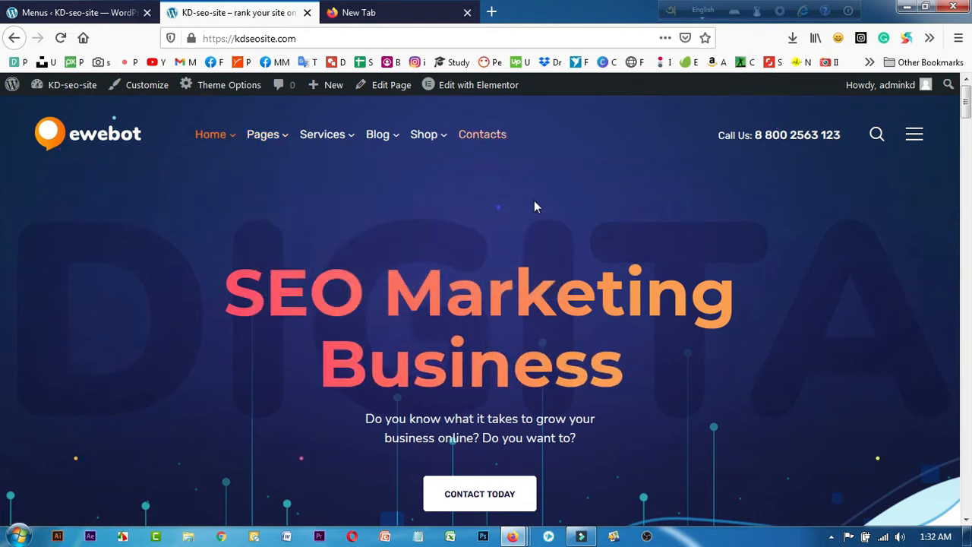
{"action": "mouse_move", "coordinate": [202, 122]}
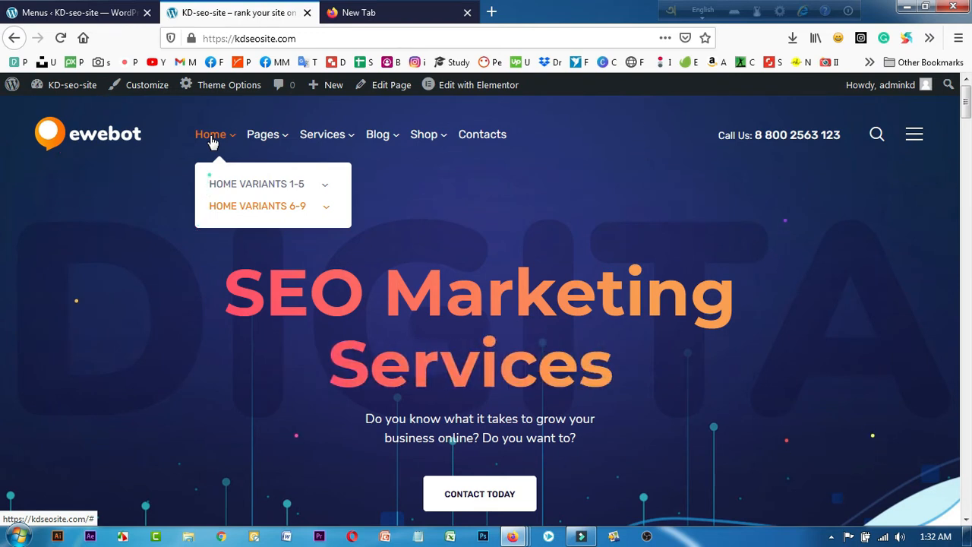
{"action": "mouse_move", "coordinate": [300, 190]}
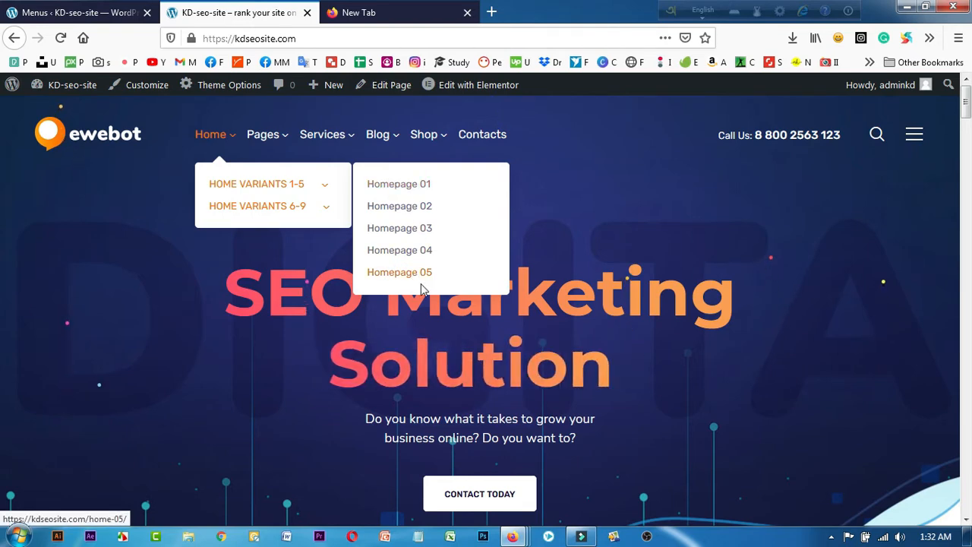
{"action": "mouse_move", "coordinate": [322, 135]}
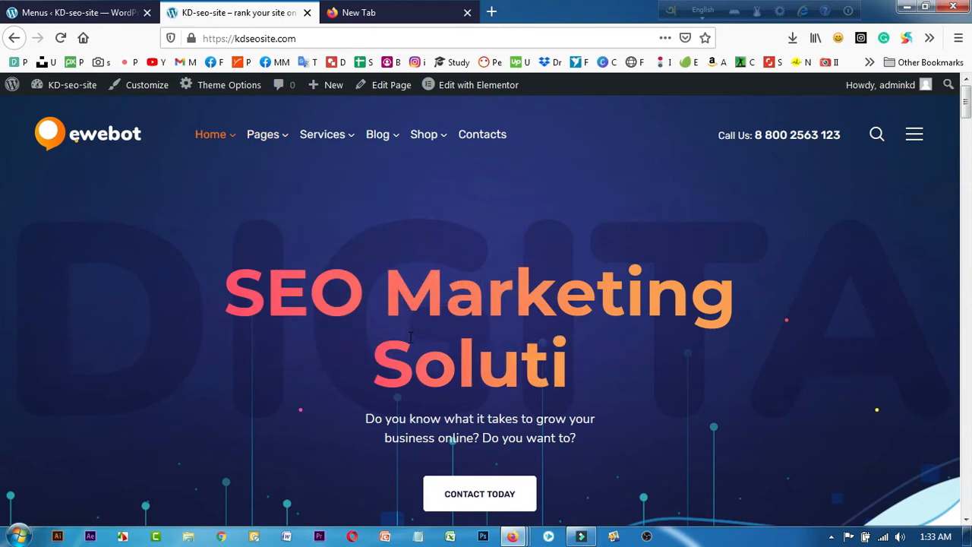
Back in the WordPress menu editor, examine how the Home and Pages items and their sub items are nested in Main menu
{"action": "left_click", "coordinate": [114, 6]}
{"action": "scroll", "coordinate": [592, 377], "scroll_direction": "down", "scroll_amount": 5}
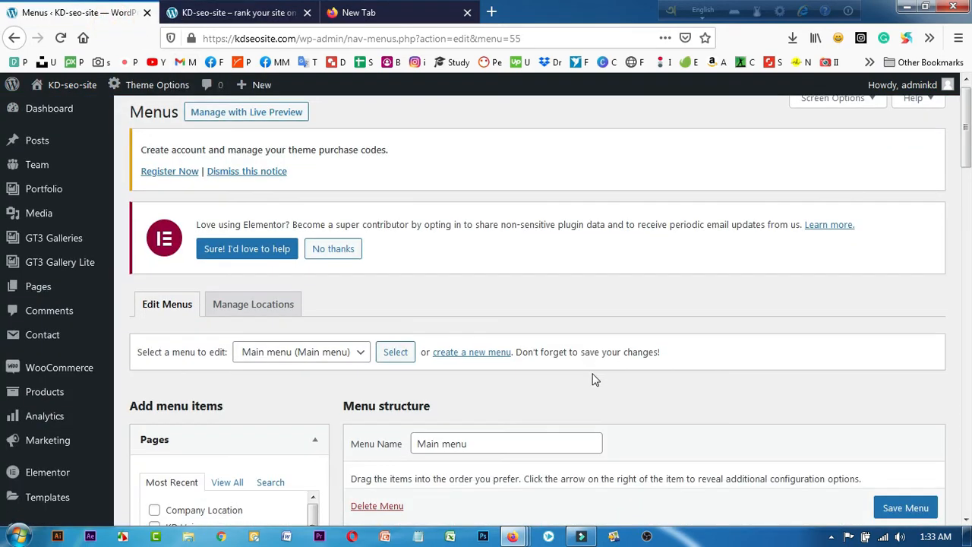
{"action": "scroll", "coordinate": [595, 376], "scroll_direction": "up", "scroll_amount": 2}
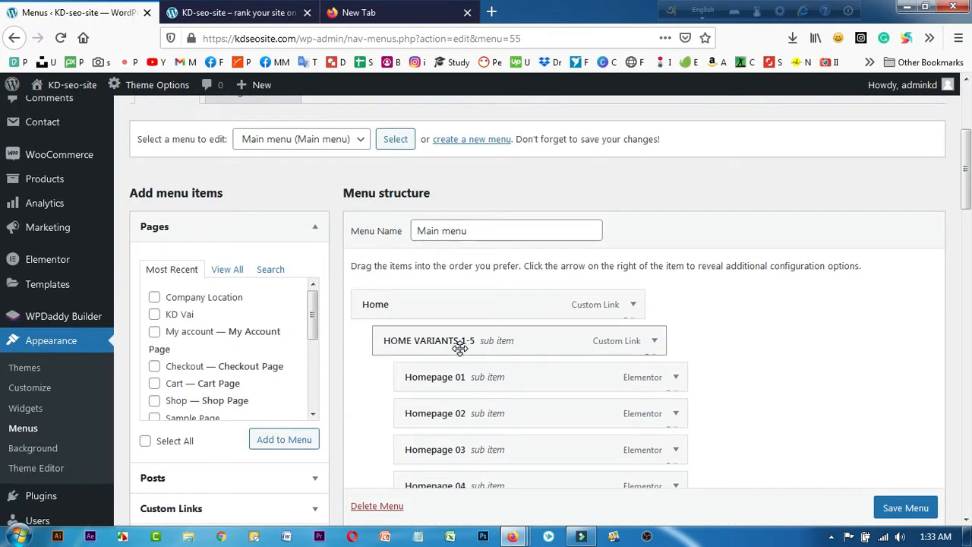
{"action": "scroll", "coordinate": [457, 345], "scroll_direction": "down", "scroll_amount": 2}
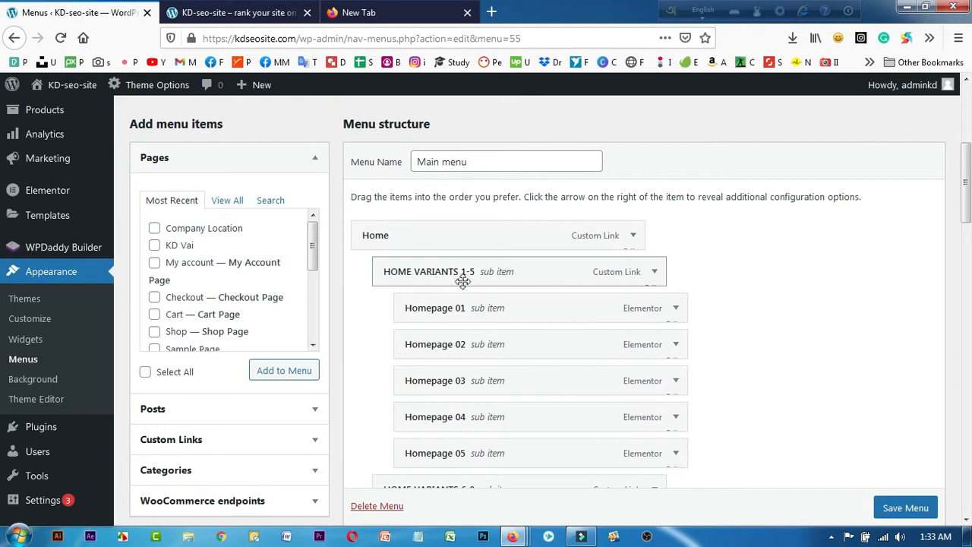
{"action": "scroll", "coordinate": [462, 281], "scroll_direction": "down", "scroll_amount": 4}
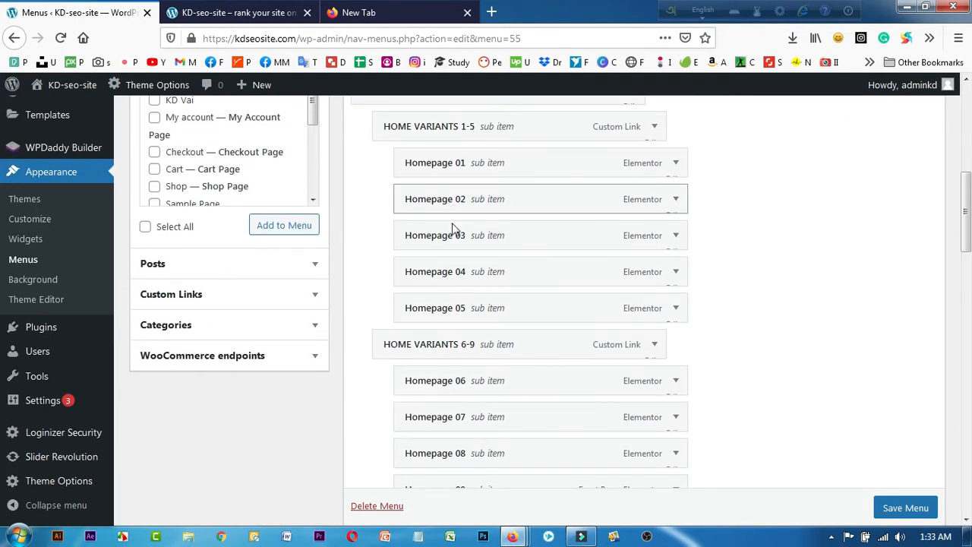
{"action": "scroll", "coordinate": [448, 231], "scroll_direction": "up", "scroll_amount": 2}
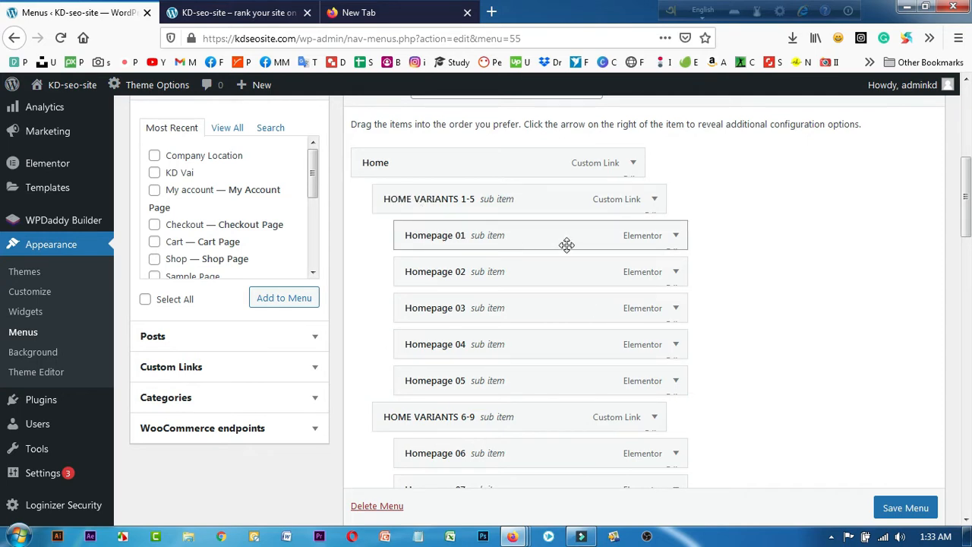
{"action": "scroll", "coordinate": [563, 289], "scroll_direction": "down", "scroll_amount": 5}
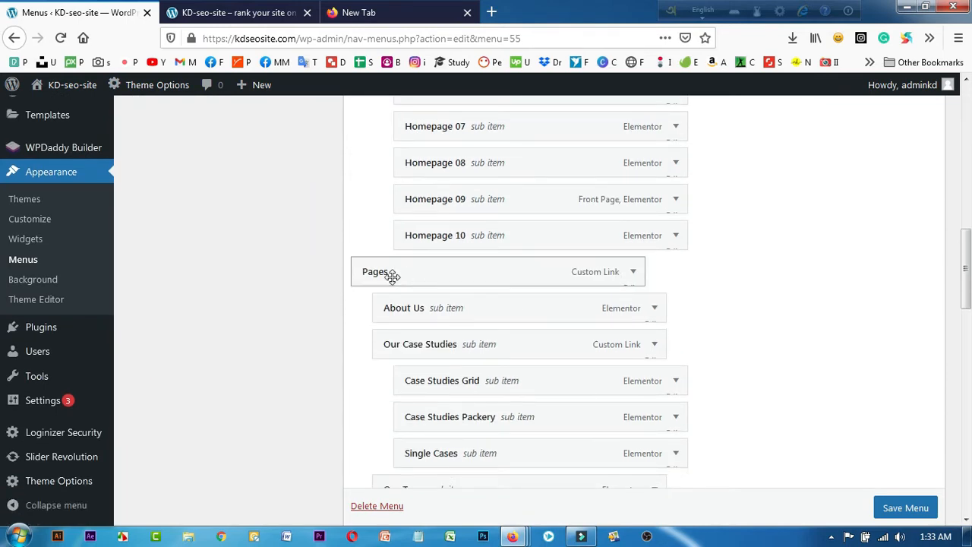
{"action": "scroll", "coordinate": [390, 274], "scroll_direction": "down", "scroll_amount": 5}
{"action": "scroll", "coordinate": [314, 341], "scroll_direction": "up", "scroll_amount": 15}
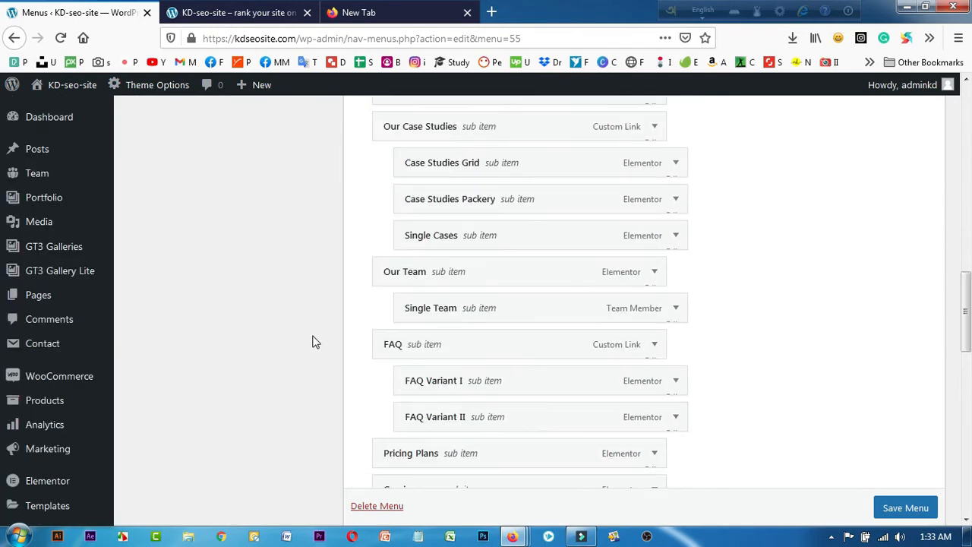
Look through the Pages and Posts sources of addable menu items, and check the home page's header navigation
{"action": "scroll", "coordinate": [260, 371], "scroll_direction": "down", "scroll_amount": 4}
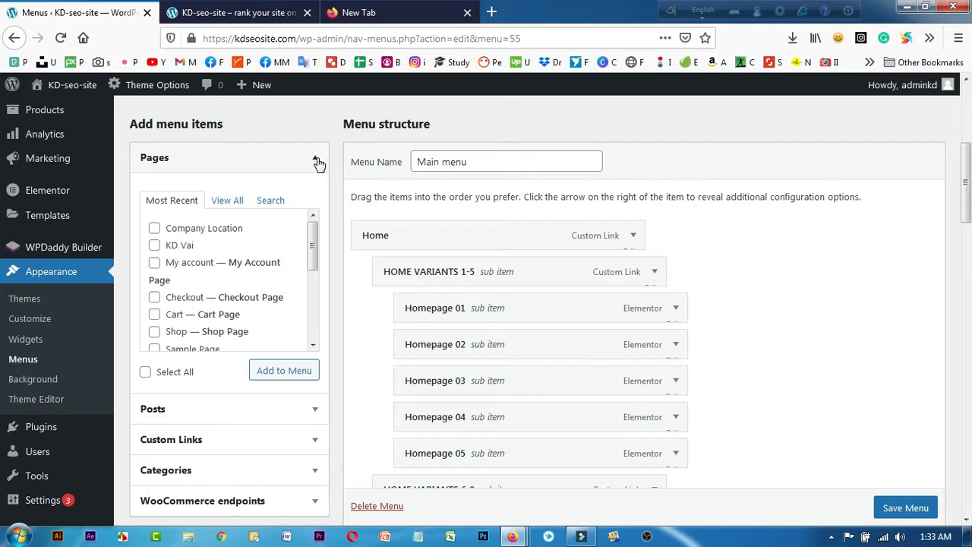
{"action": "left_click", "coordinate": [315, 161]}
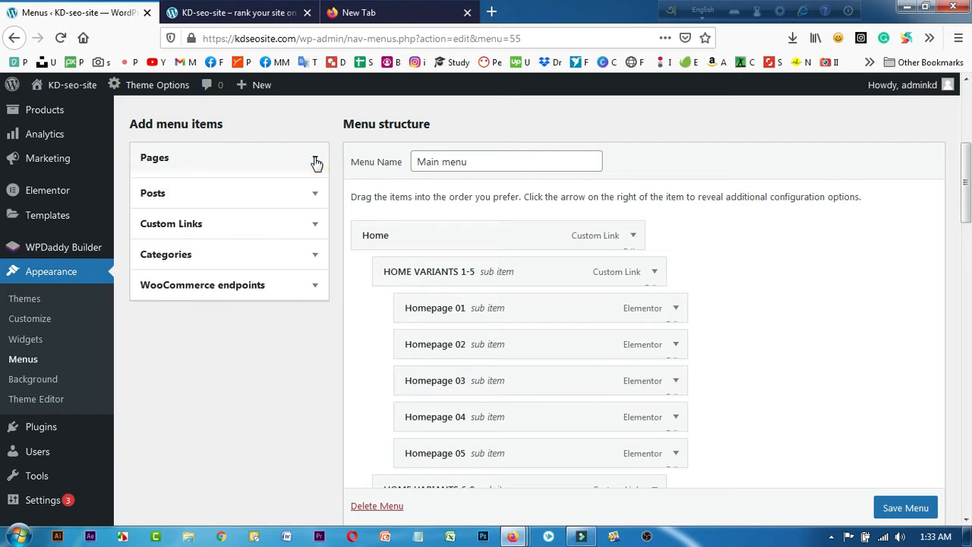
{"action": "left_click", "coordinate": [315, 157]}
{"action": "left_click", "coordinate": [315, 157]}
{"action": "left_click", "coordinate": [317, 189]}
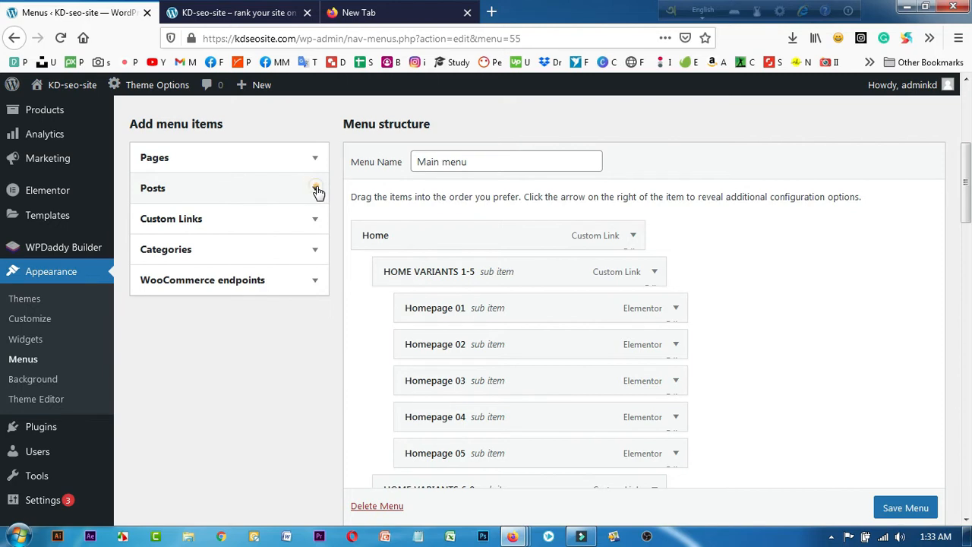
{"action": "left_click", "coordinate": [316, 190]}
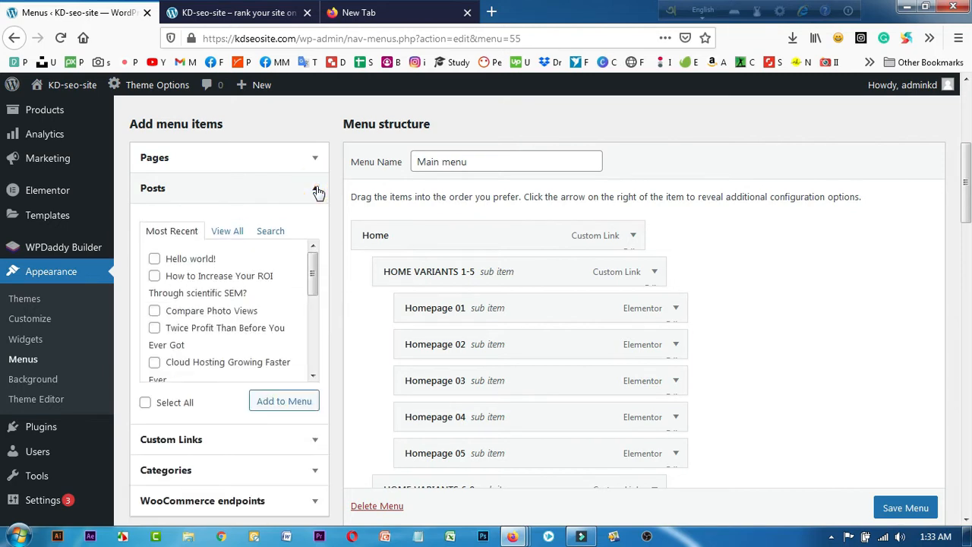
{"action": "left_click", "coordinate": [316, 190]}
{"action": "left_click", "coordinate": [316, 189]}
{"action": "left_click", "coordinate": [316, 189]}
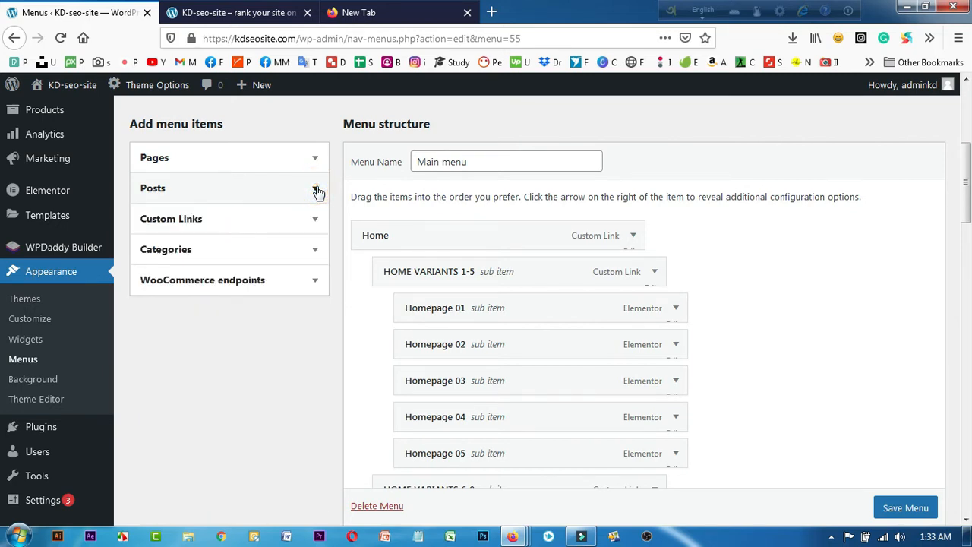
{"action": "left_click", "coordinate": [218, 19]}
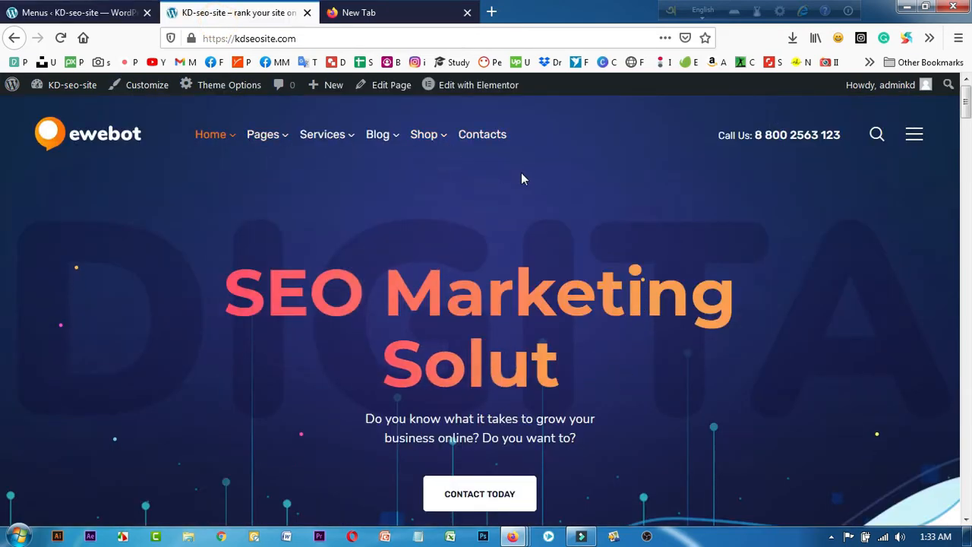
{"action": "left_click", "coordinate": [76, 12]}
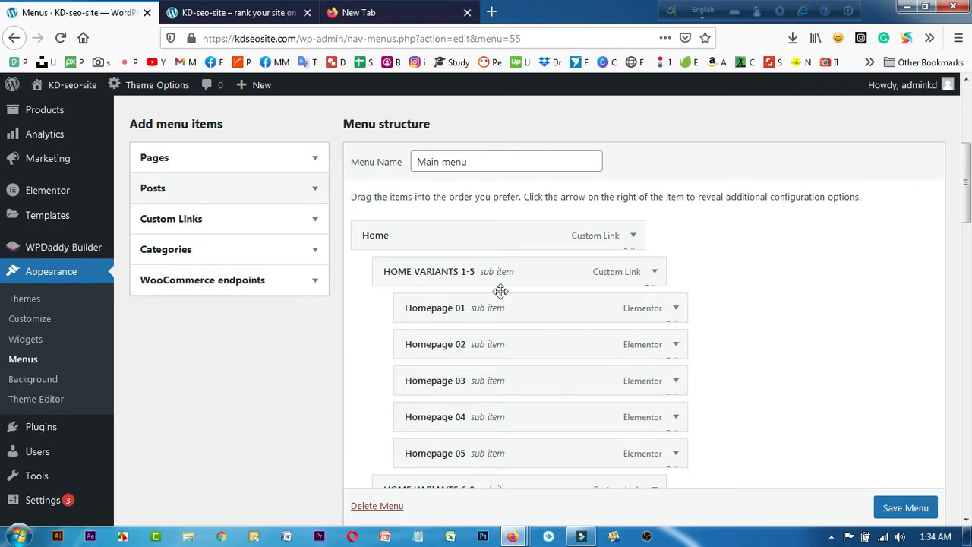
From the full list of pages, add the KD Vai page to Main menu
{"action": "left_click", "coordinate": [313, 162]}
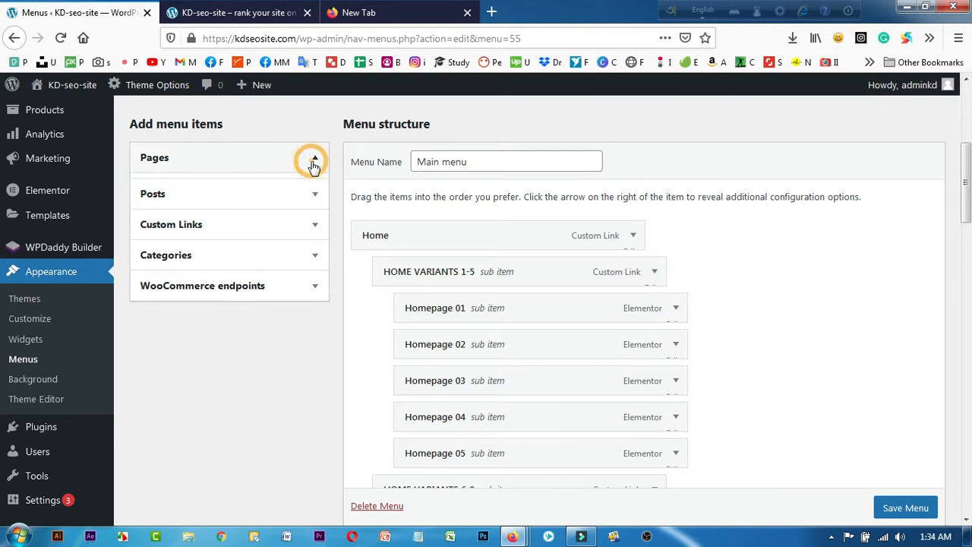
{"action": "left_click", "coordinate": [223, 201]}
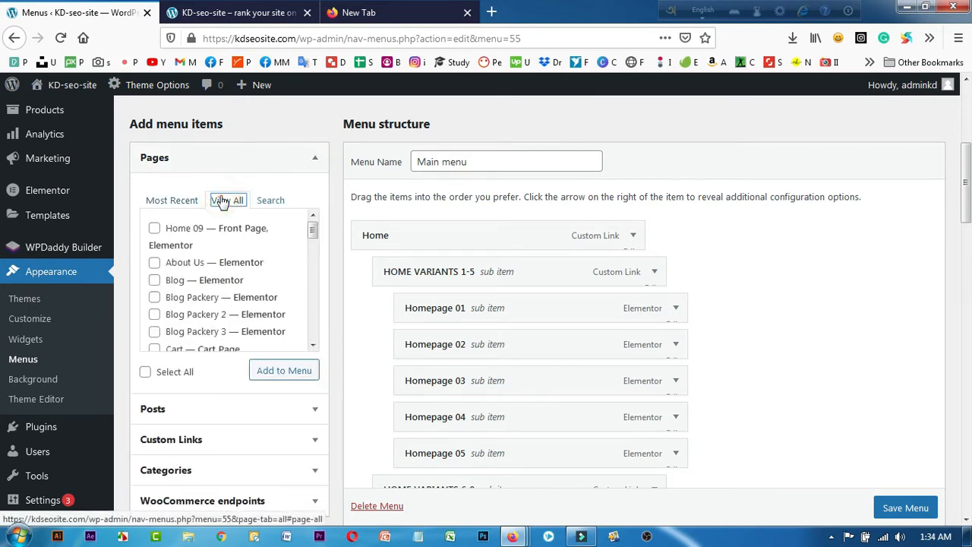
{"action": "scroll", "coordinate": [201, 259], "scroll_direction": "down", "scroll_amount": 10}
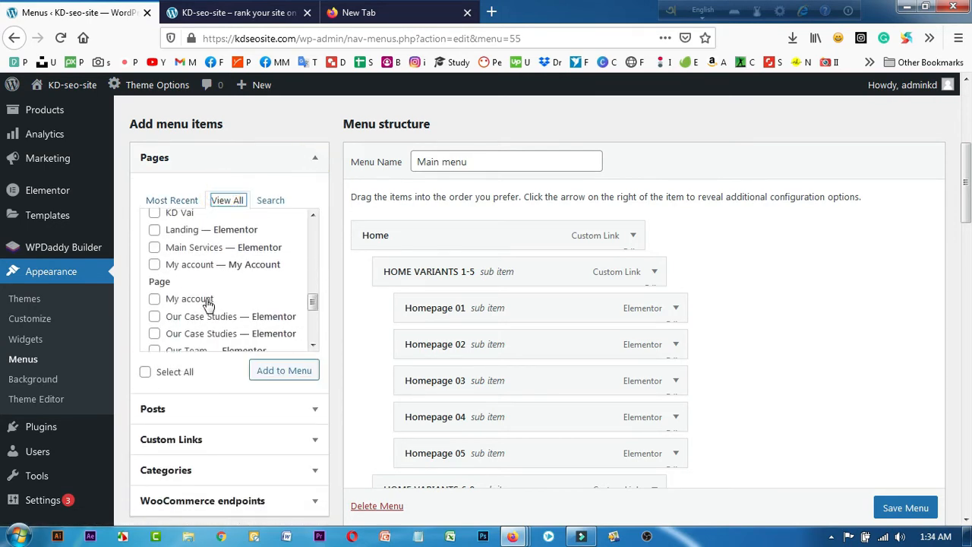
{"action": "scroll", "coordinate": [210, 307], "scroll_direction": "down", "scroll_amount": 2}
{"action": "scroll", "coordinate": [206, 258], "scroll_direction": "up", "scroll_amount": 5}
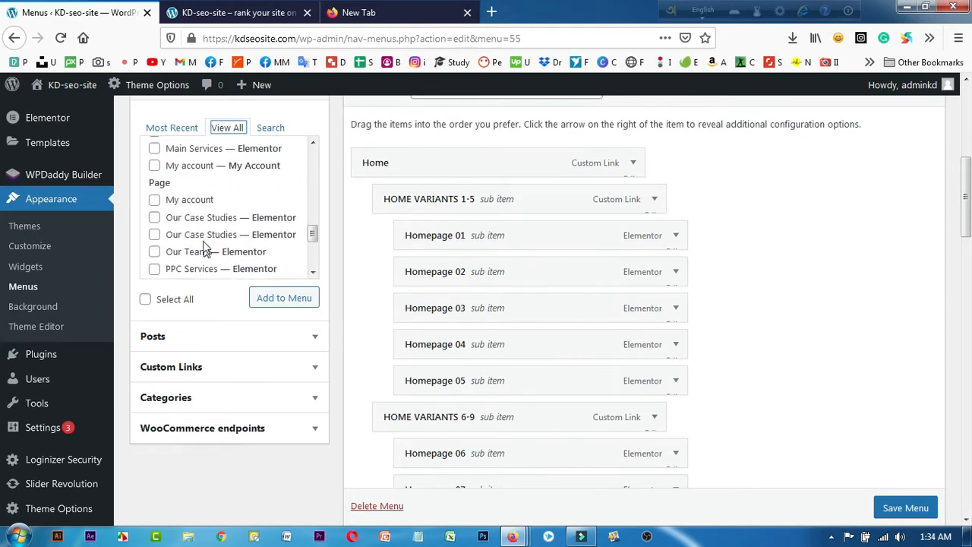
{"action": "left_click", "coordinate": [155, 188]}
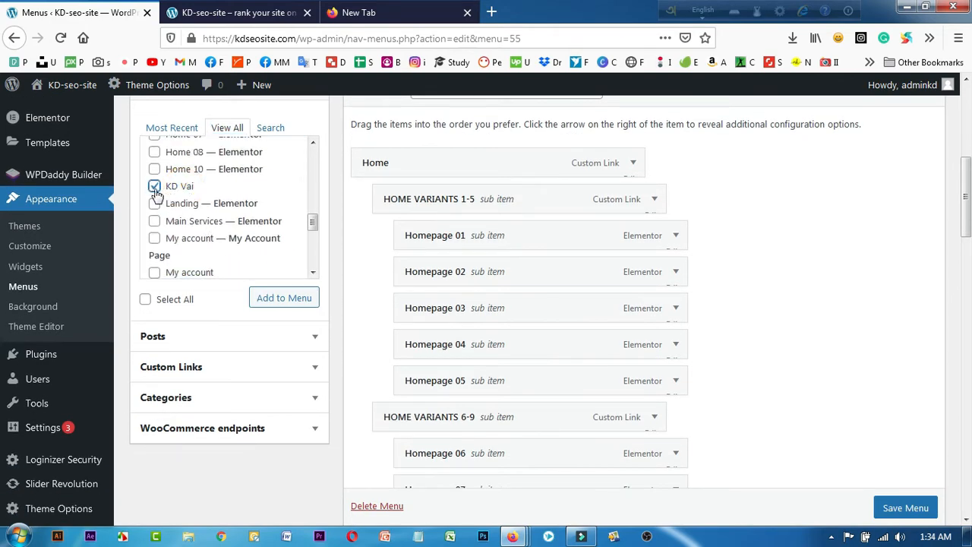
{"action": "left_click", "coordinate": [292, 306]}
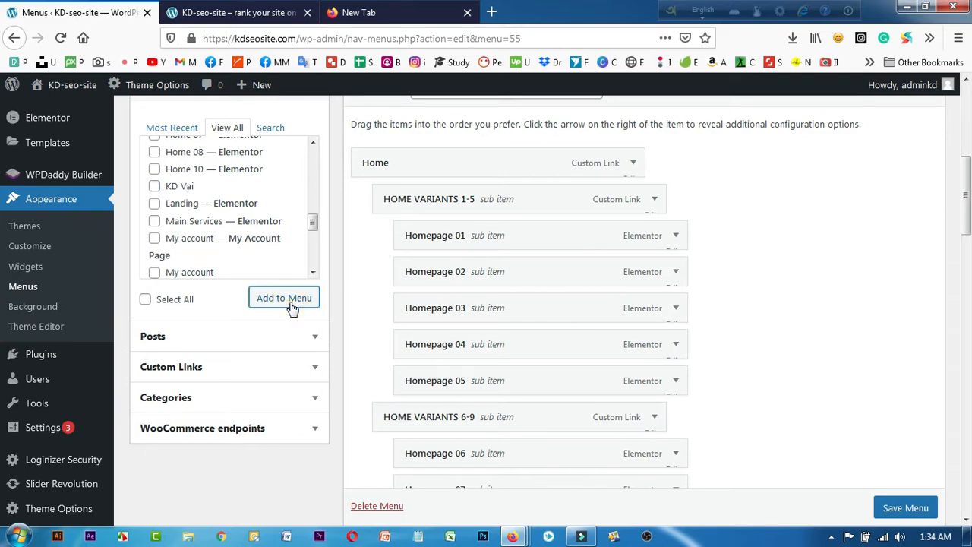
Check the KD Vai item at the end of the menu structure and save Main menu
{"action": "scroll", "coordinate": [531, 332], "scroll_direction": "down", "scroll_amount": 15}
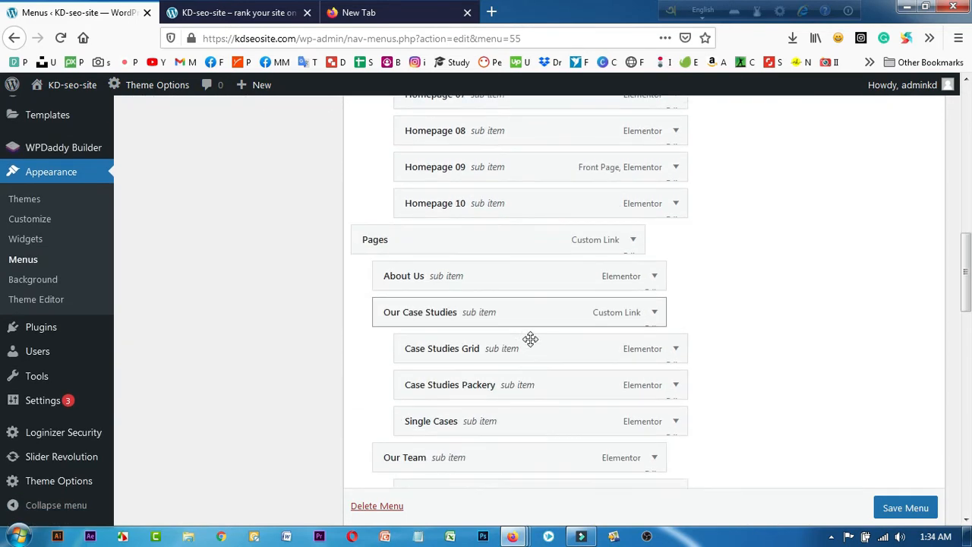
{"action": "scroll", "coordinate": [514, 395], "scroll_direction": "down", "scroll_amount": 10}
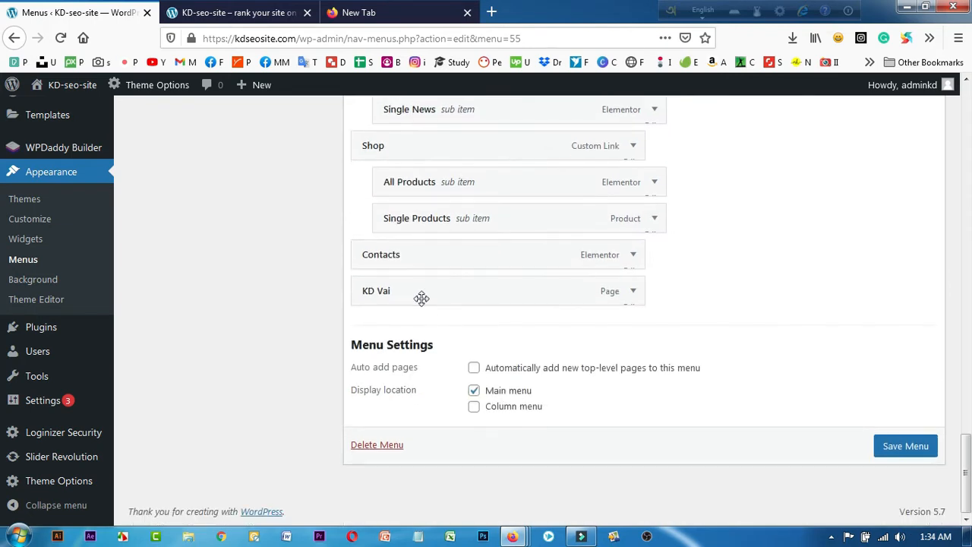
{"action": "scroll", "coordinate": [410, 294], "scroll_direction": "up", "scroll_amount": 2}
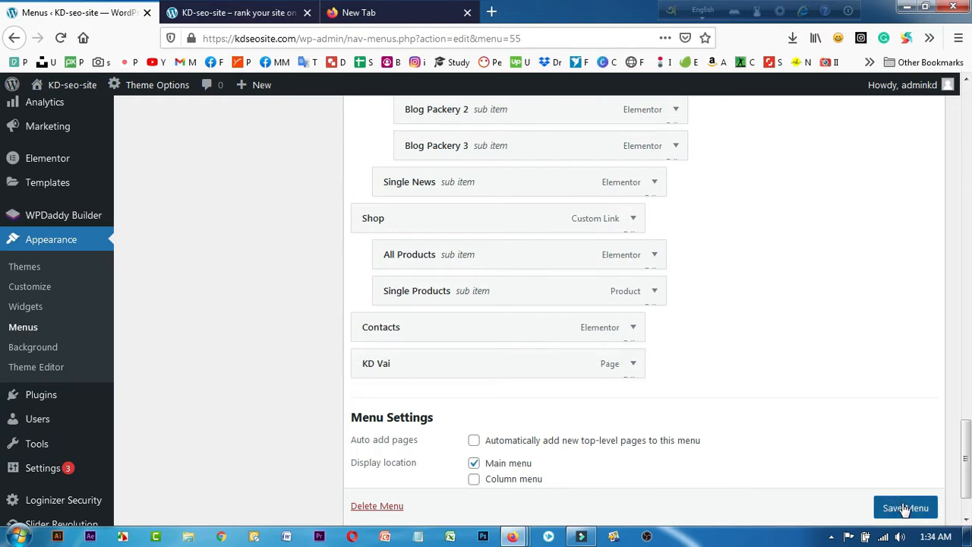
{"action": "scroll", "coordinate": [905, 511], "scroll_direction": "down", "scroll_amount": 1}
{"action": "left_click", "coordinate": [896, 475]}
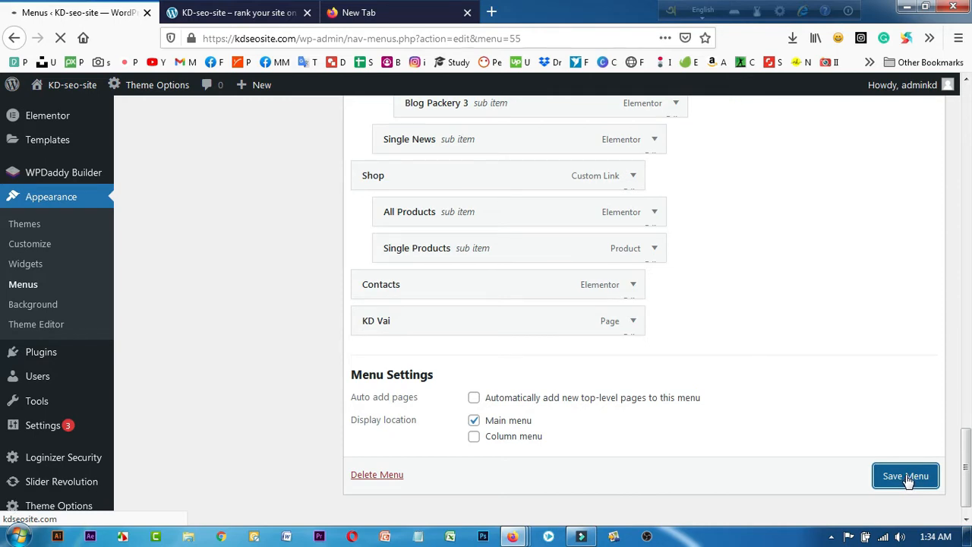
Reload the site's home page to check its header navigation for the added item
{"action": "left_click", "coordinate": [235, 12]}
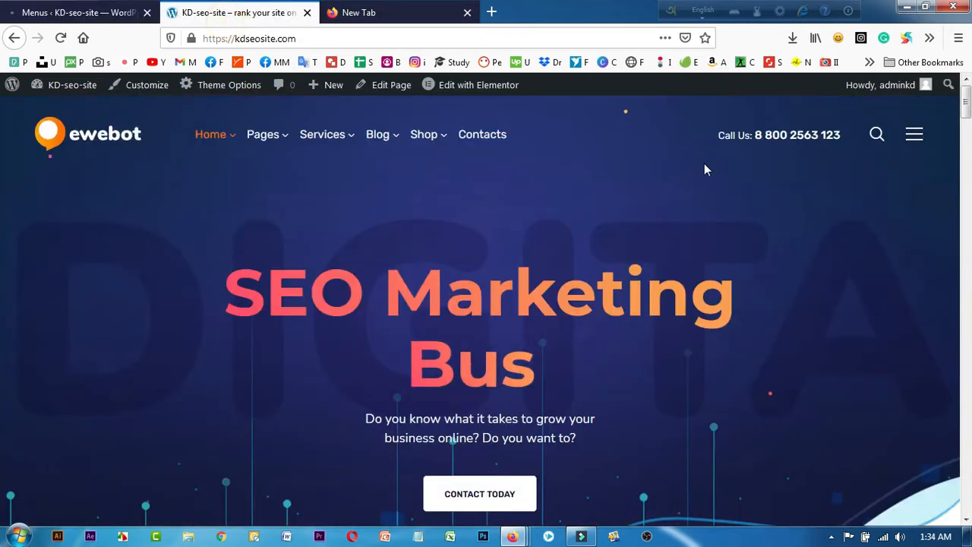
{"action": "right_click", "coordinate": [535, 142]}
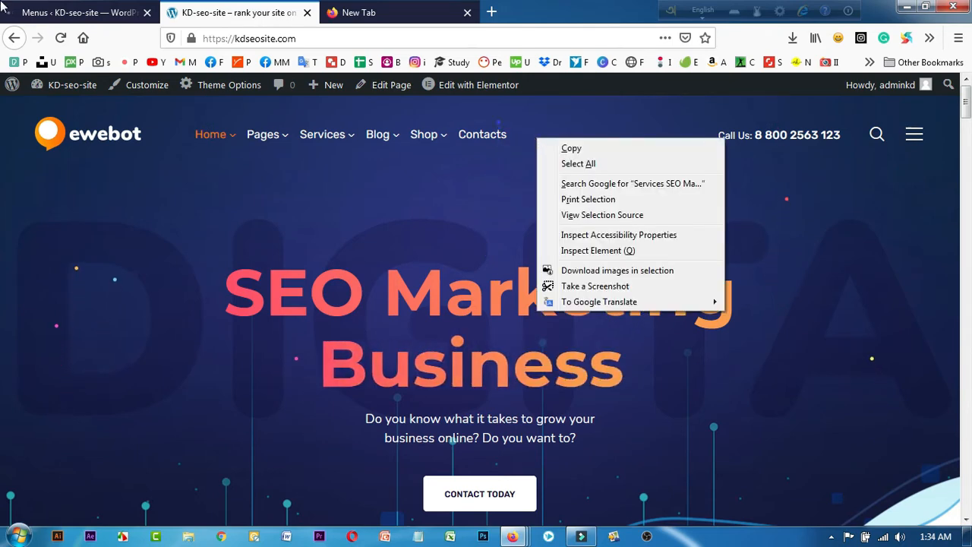
{"action": "left_click", "coordinate": [38, 12]}
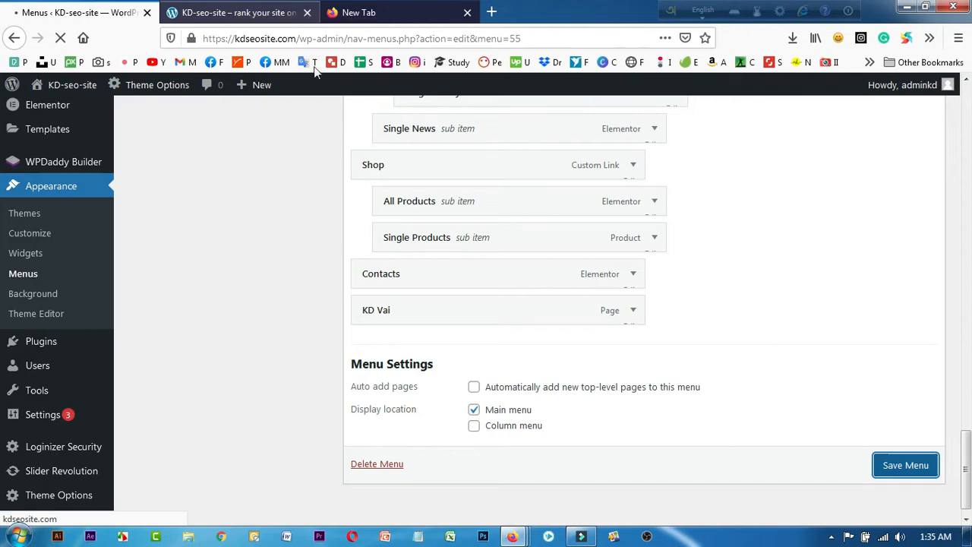
{"action": "left_click", "coordinate": [249, 8]}
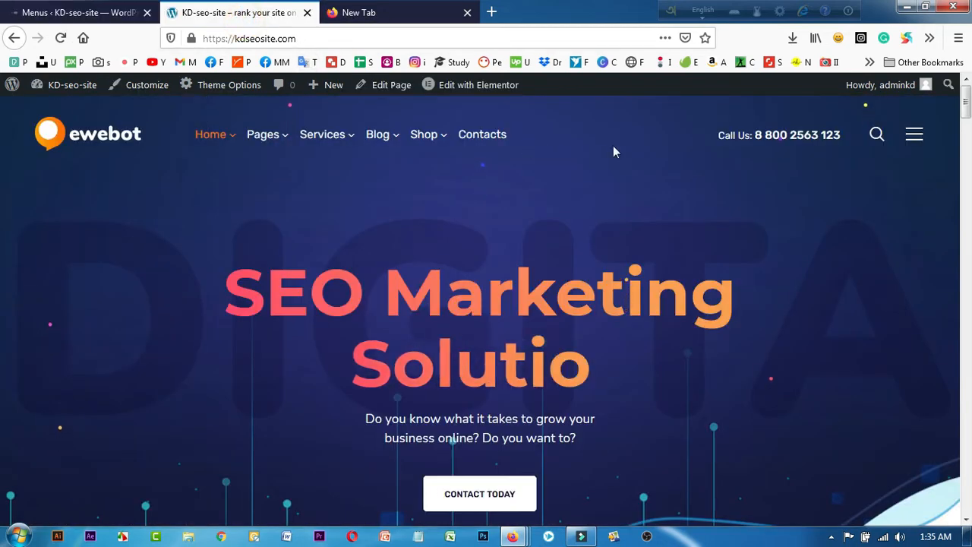
{"action": "right_click", "coordinate": [613, 145]}
{"action": "left_click", "coordinate": [540, 146]}
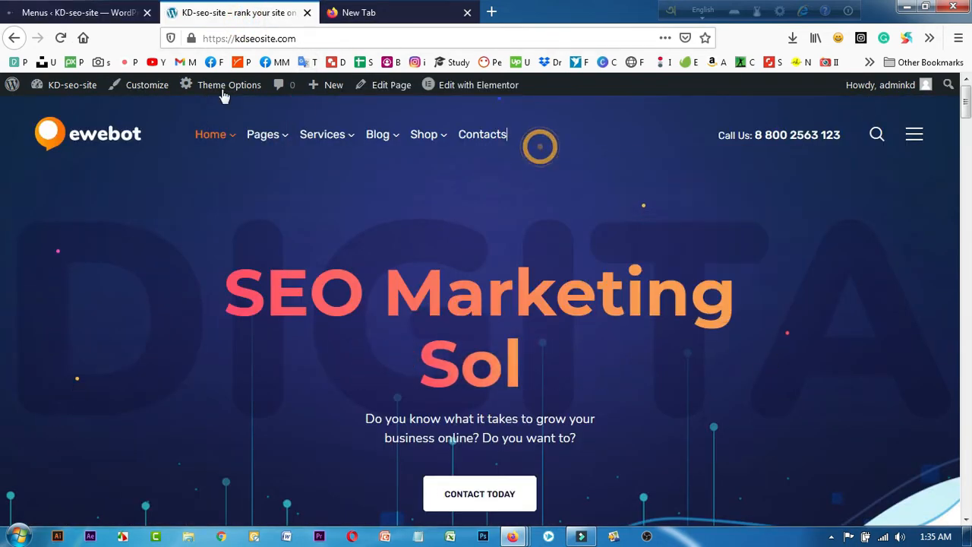
{"action": "left_click", "coordinate": [60, 38]}
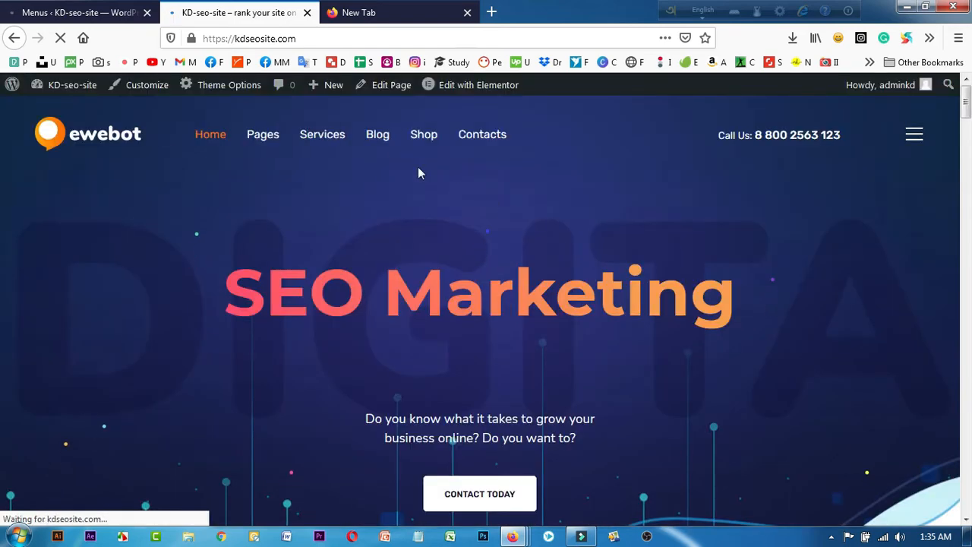
Back in the menu editor, check whether Main menu has finished saving
{"action": "left_click", "coordinate": [80, 12]}
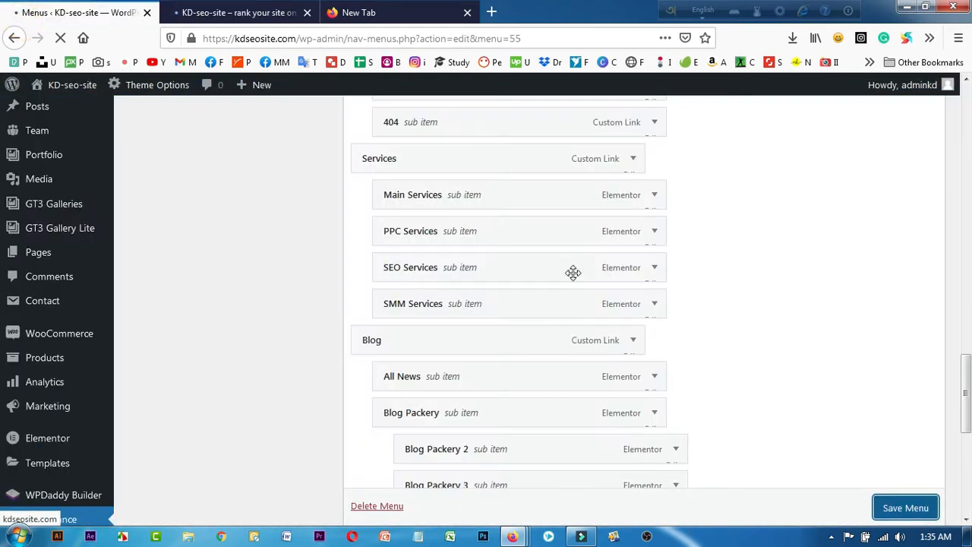
{"action": "scroll", "coordinate": [884, 452], "scroll_direction": "up", "scroll_amount": 15}
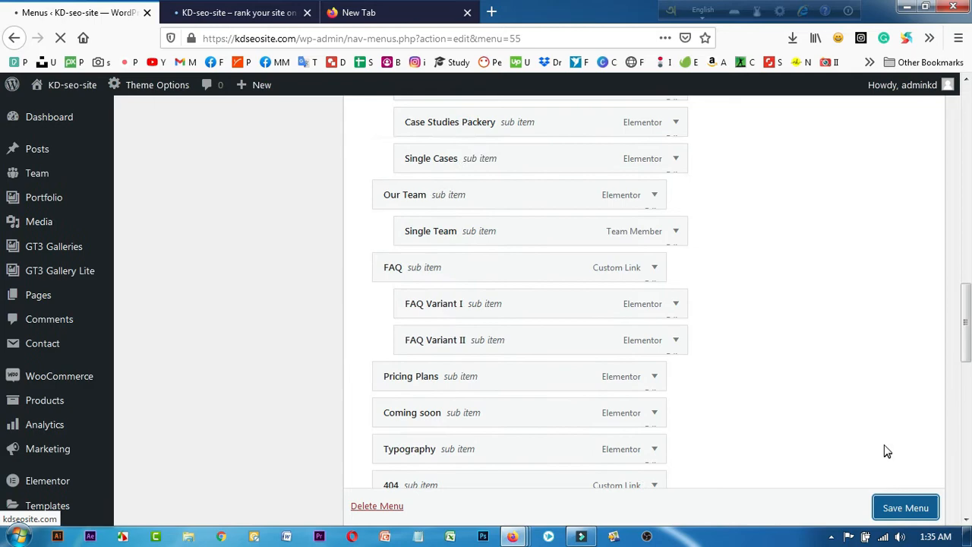
{"action": "scroll", "coordinate": [897, 442], "scroll_direction": "down", "scroll_amount": 10}
{"action": "scroll", "coordinate": [898, 443], "scroll_direction": "down", "scroll_amount": 2}
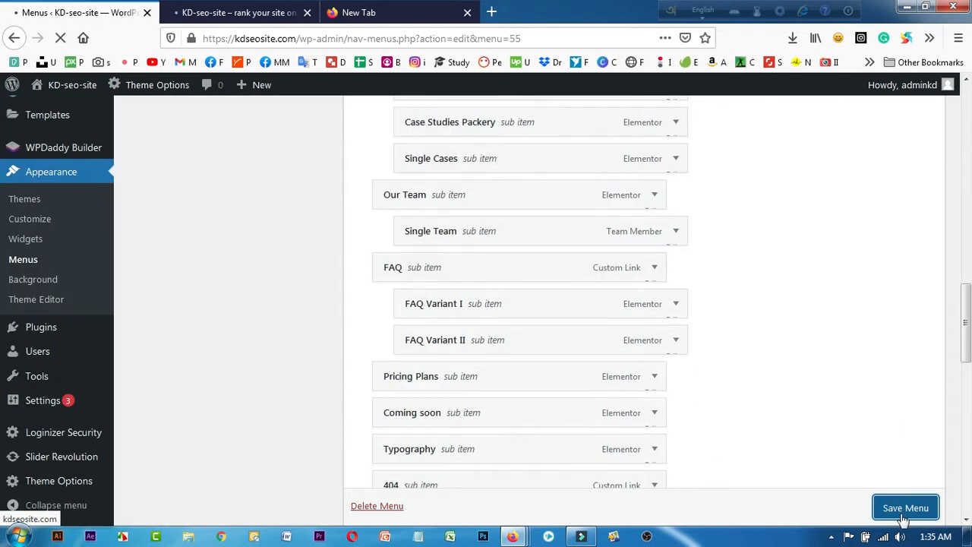
Inspect the reloaded home page's header navigation and the Services submenu for the menu change
{"action": "left_click", "coordinate": [256, 7]}
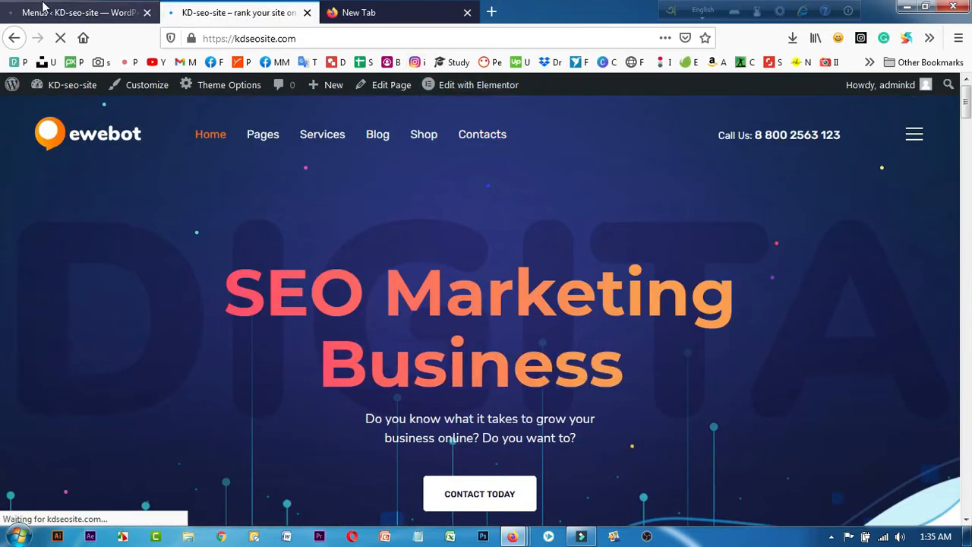
{"action": "mouse_move", "coordinate": [328, 143]}
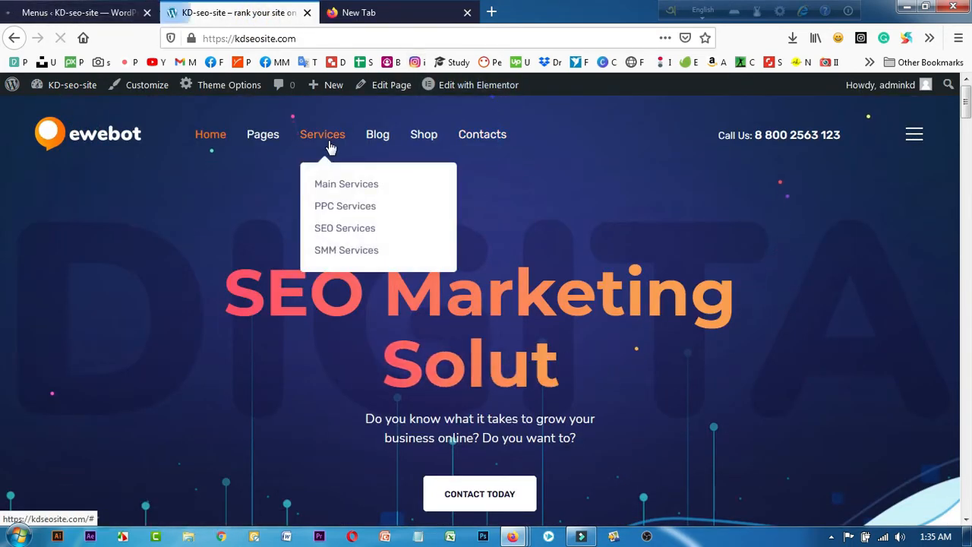
{"action": "left_click", "coordinate": [12, 9]}
{"action": "left_click", "coordinate": [256, 12]}
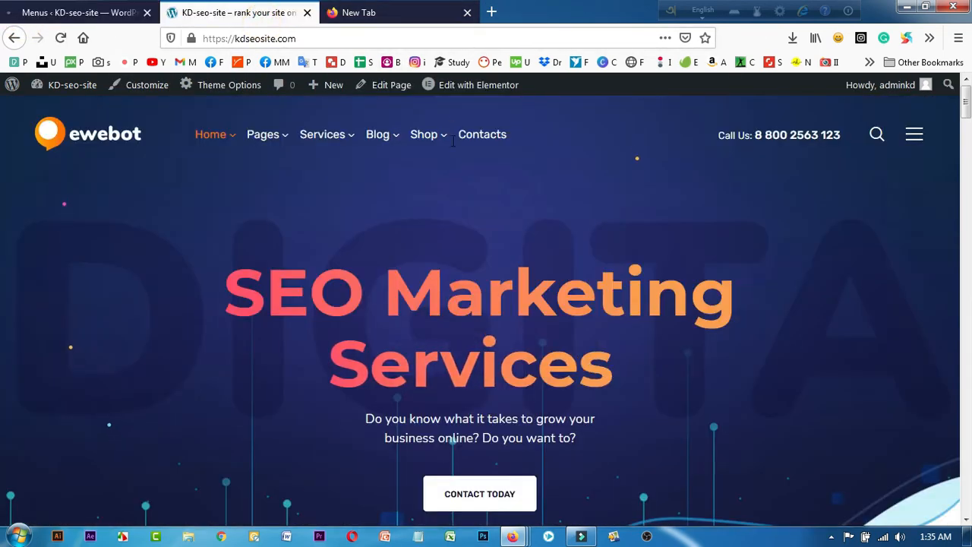
{"action": "mouse_move", "coordinate": [277, 137]}
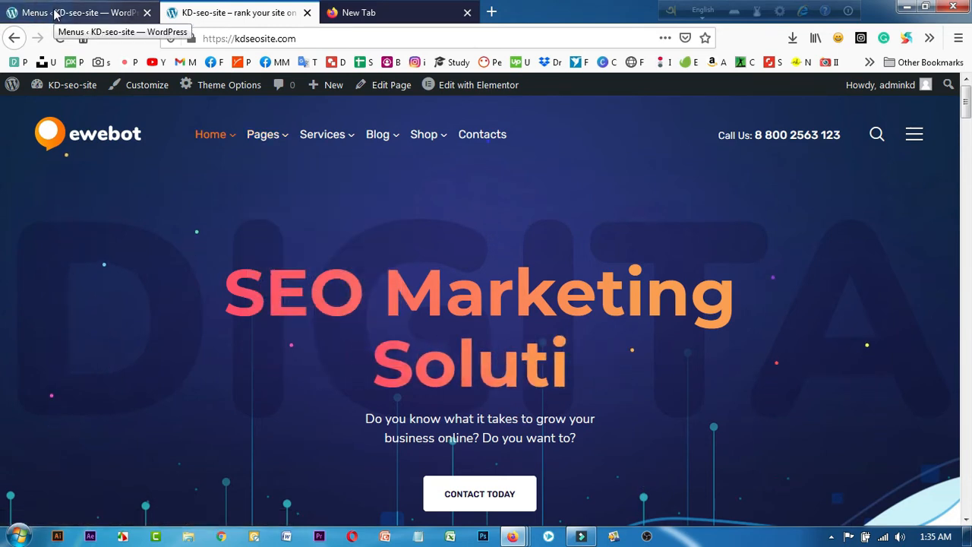
In the menu editor, check the update notice and the last items of the saved Main menu structure
{"action": "left_click", "coordinate": [81, 12]}
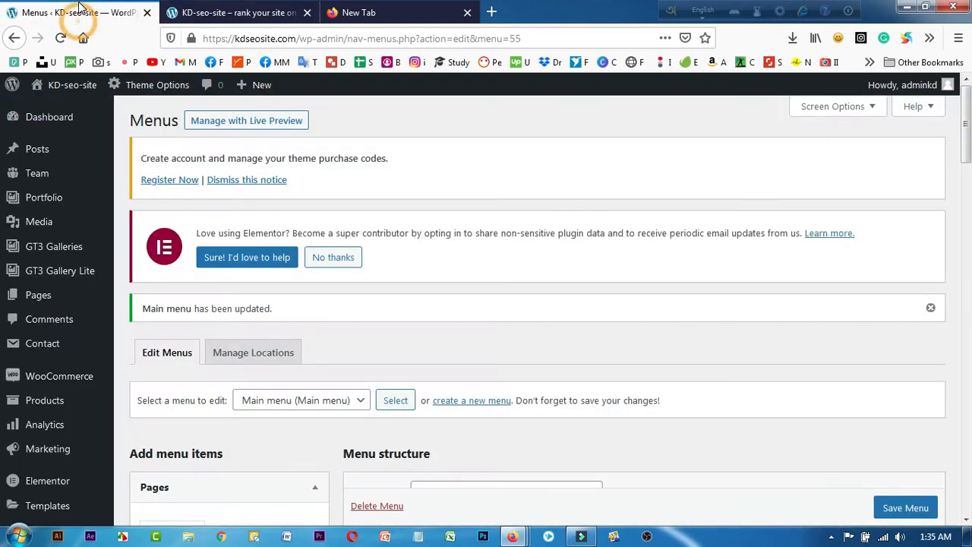
{"action": "scroll", "coordinate": [470, 433], "scroll_direction": "down", "scroll_amount": 20}
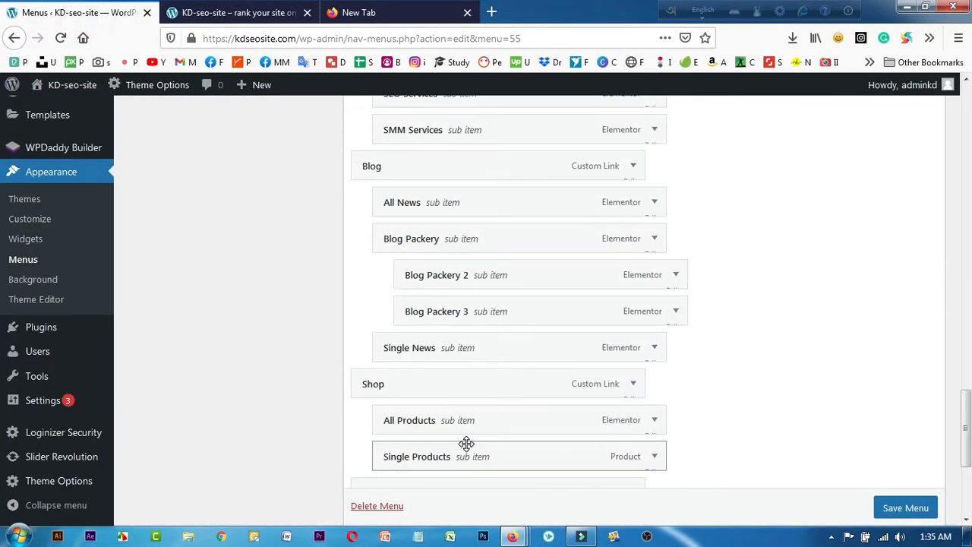
{"action": "scroll", "coordinate": [468, 438], "scroll_direction": "down", "scroll_amount": 3}
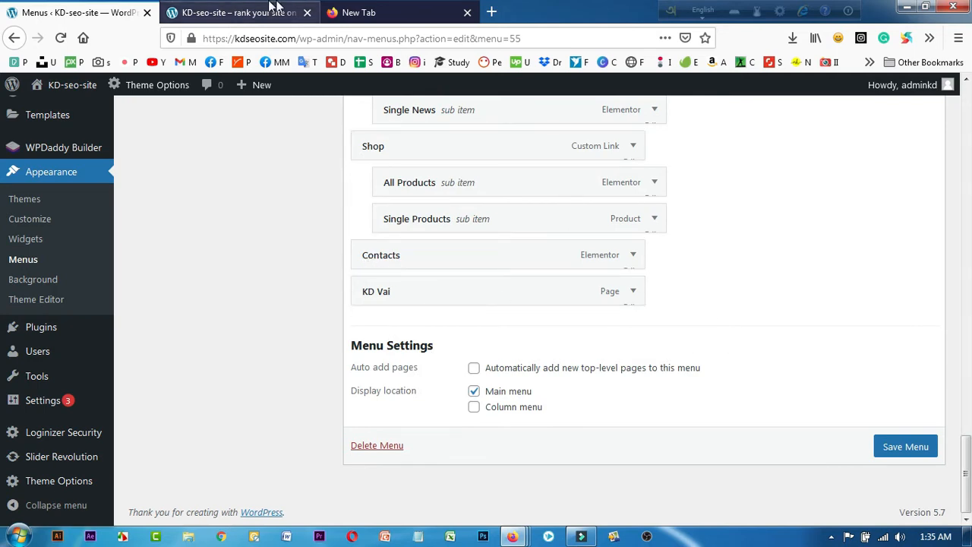
Reload the home page again and check the header navigation for KD Vai and the submenu under Blog
{"action": "left_click", "coordinate": [235, 12]}
{"action": "right_click", "coordinate": [601, 154]}
{"action": "left_click", "coordinate": [700, 175]}
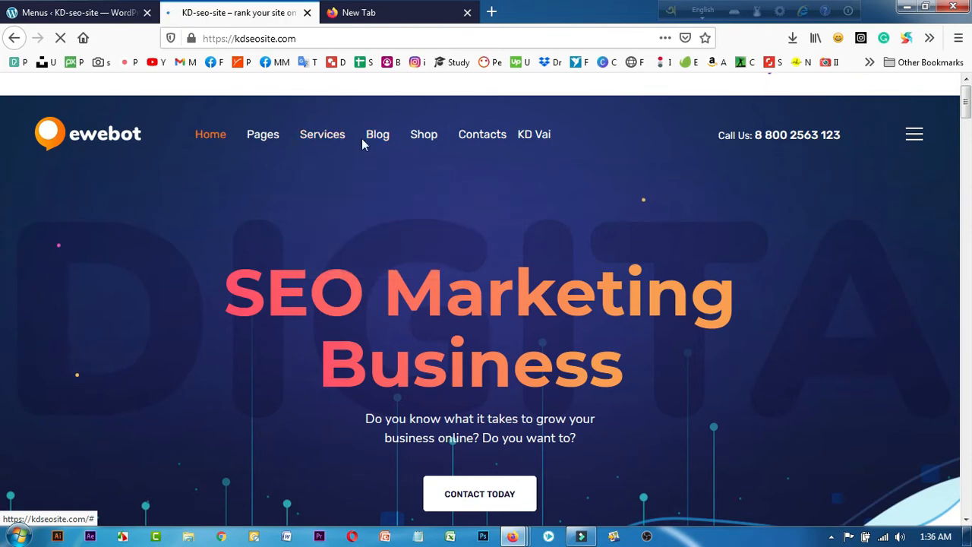
{"action": "mouse_move", "coordinate": [374, 145]}
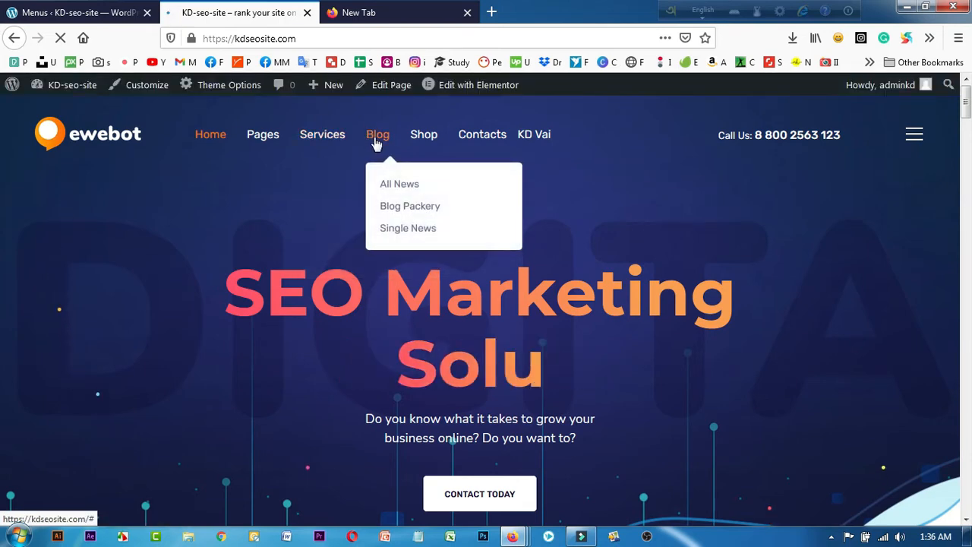
In the menu editor, make KD Vai a sub item of Contacts, save Main menu and check for the update notice
{"action": "left_click", "coordinate": [91, 13]}
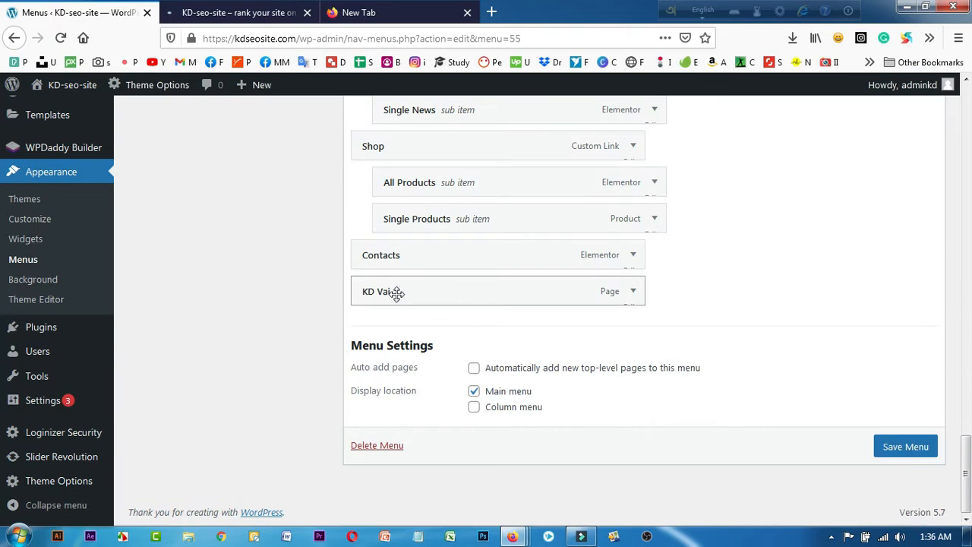
{"action": "scroll", "coordinate": [393, 317], "scroll_direction": "up", "scroll_amount": 1}
{"action": "left_click_drag", "start_coordinate": [382, 357], "coordinate": [403, 359]}
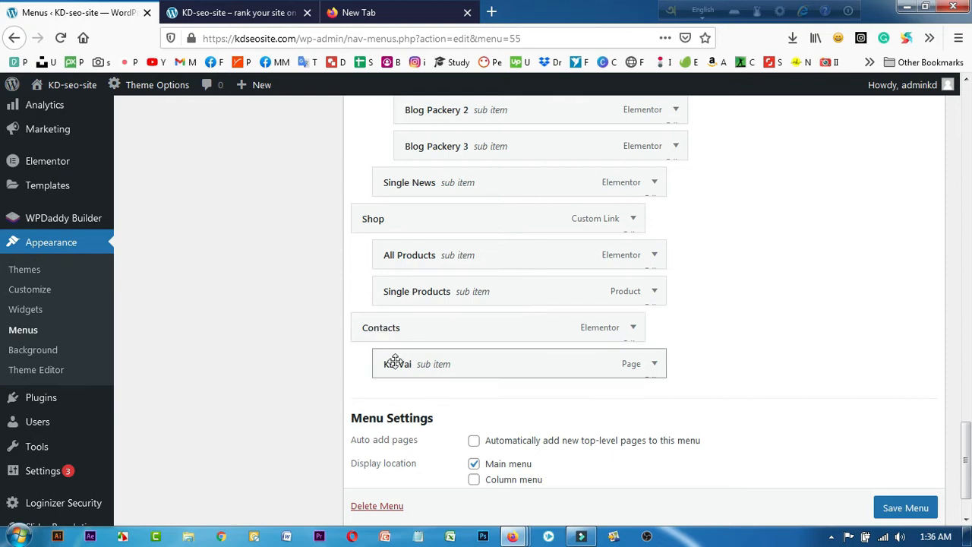
{"action": "scroll", "coordinate": [911, 514], "scroll_direction": "down", "scroll_amount": 1}
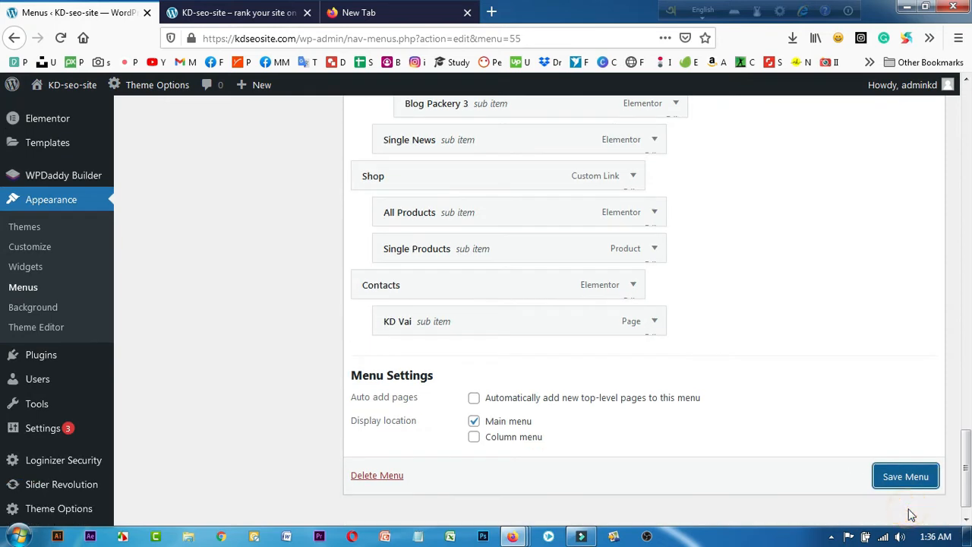
{"action": "left_click", "coordinate": [900, 484]}
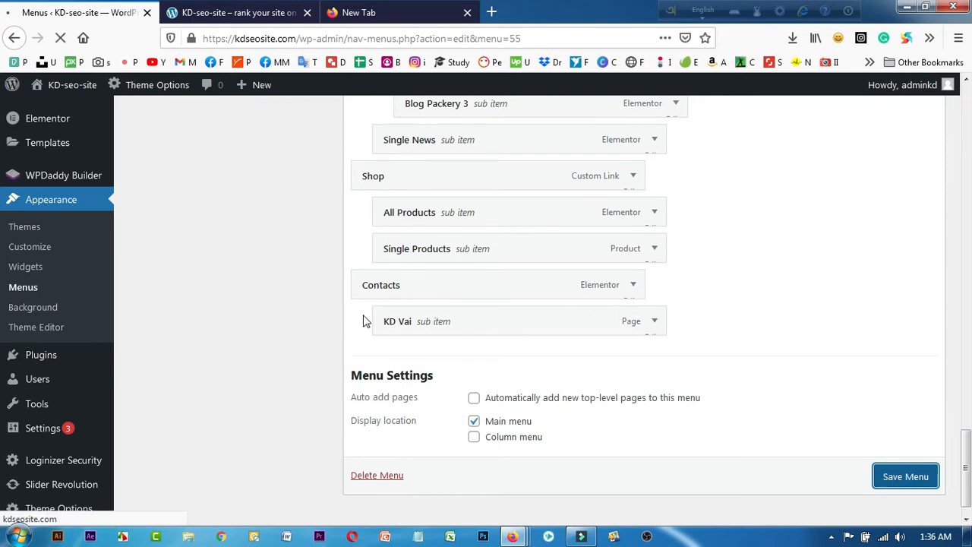
{"action": "scroll", "coordinate": [423, 336], "scroll_direction": "up", "scroll_amount": 3}
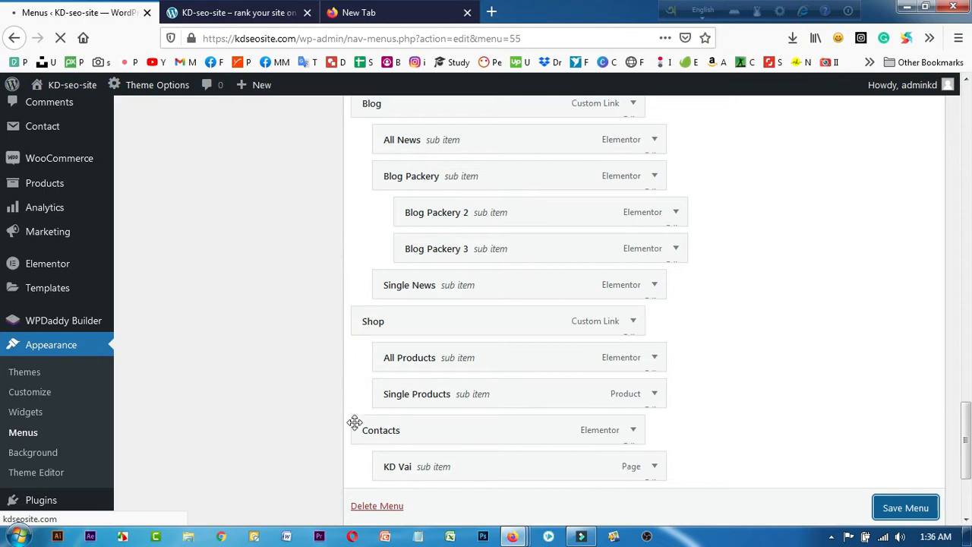
{"action": "scroll", "coordinate": [362, 321], "scroll_direction": "up", "scroll_amount": 2}
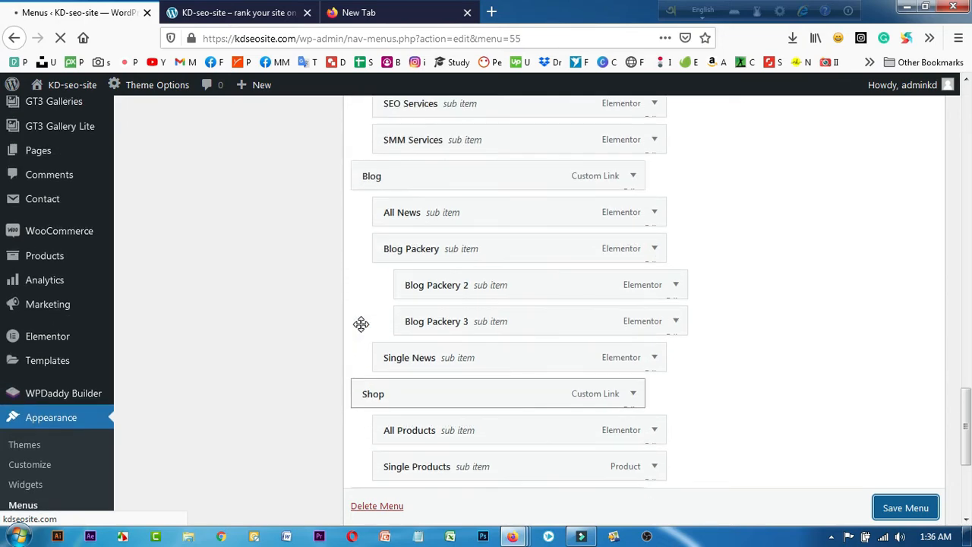
{"action": "scroll", "coordinate": [358, 176], "scroll_direction": "up", "scroll_amount": 10}
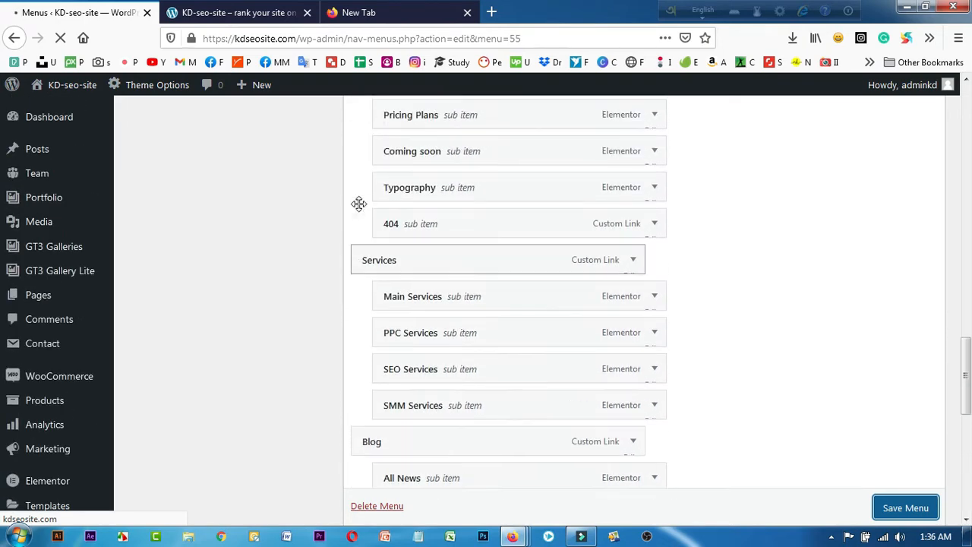
{"action": "scroll", "coordinate": [354, 345], "scroll_direction": "up", "scroll_amount": 14}
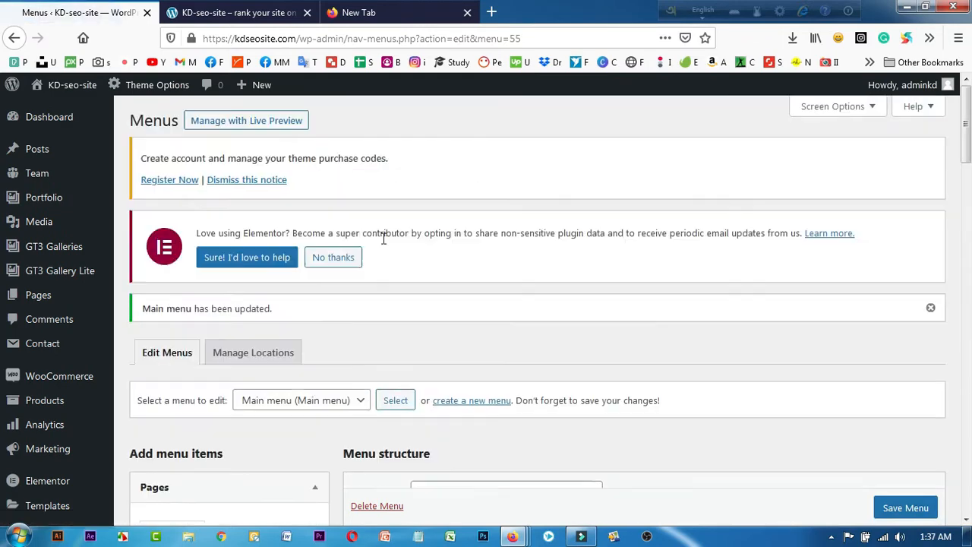
Reload the home page and check the submenus under Contacts, Services and Pages in the header navigation
{"action": "left_click", "coordinate": [235, 12]}
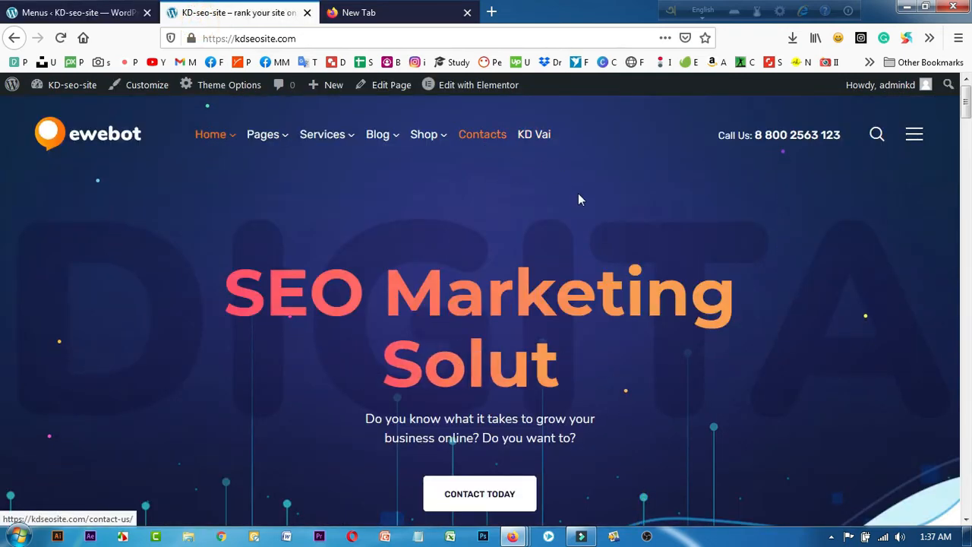
{"action": "right_click", "coordinate": [622, 194]}
{"action": "left_click", "coordinate": [714, 211]}
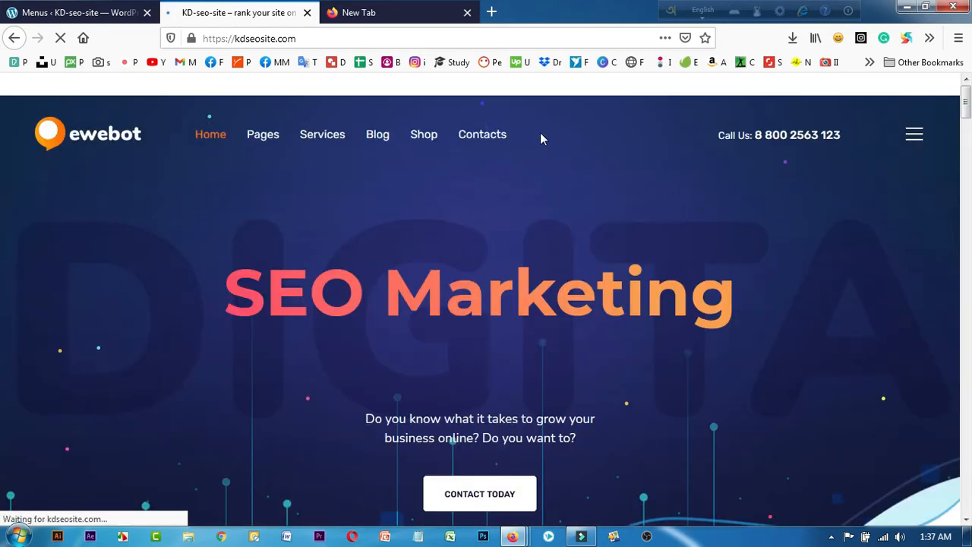
{"action": "mouse_move", "coordinate": [482, 137]}
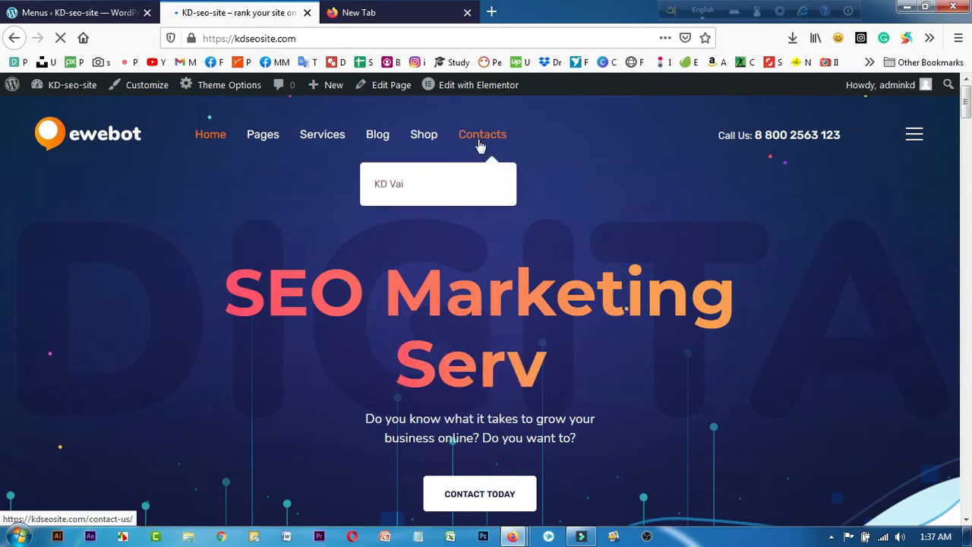
{"action": "mouse_move", "coordinate": [332, 144]}
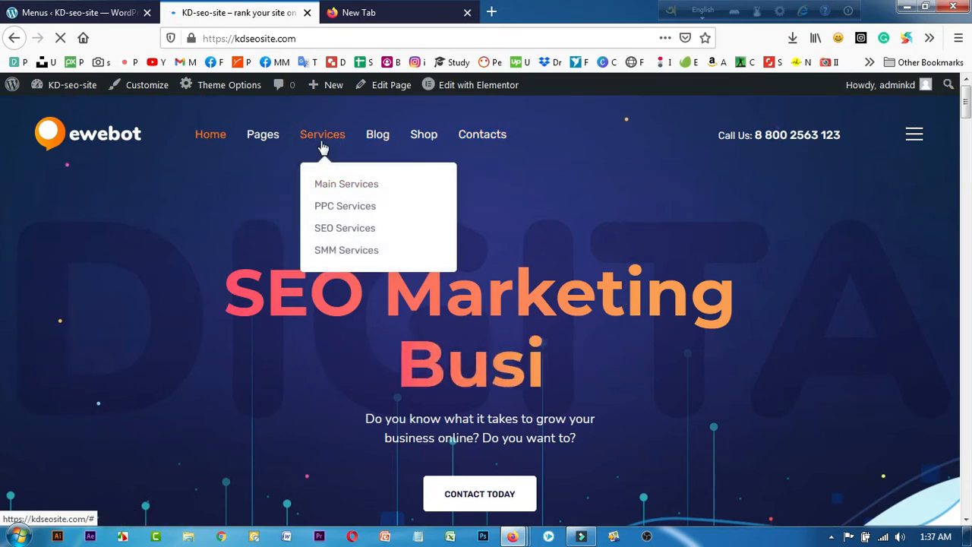
{"action": "mouse_move", "coordinate": [267, 139]}
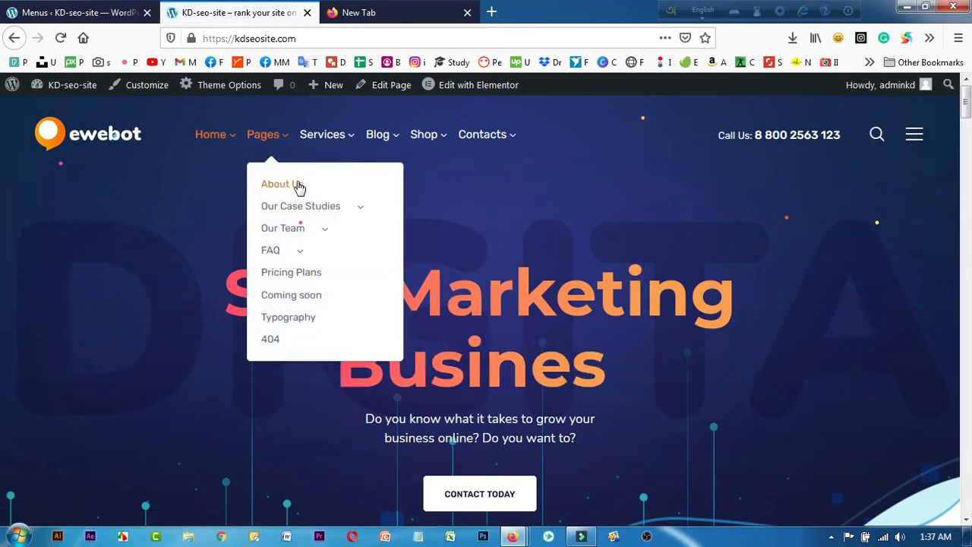
In the menu editor, move KD Vai into the Pages group as a sub item of About Us and save Main menu
{"action": "left_click", "coordinate": [83, 11]}
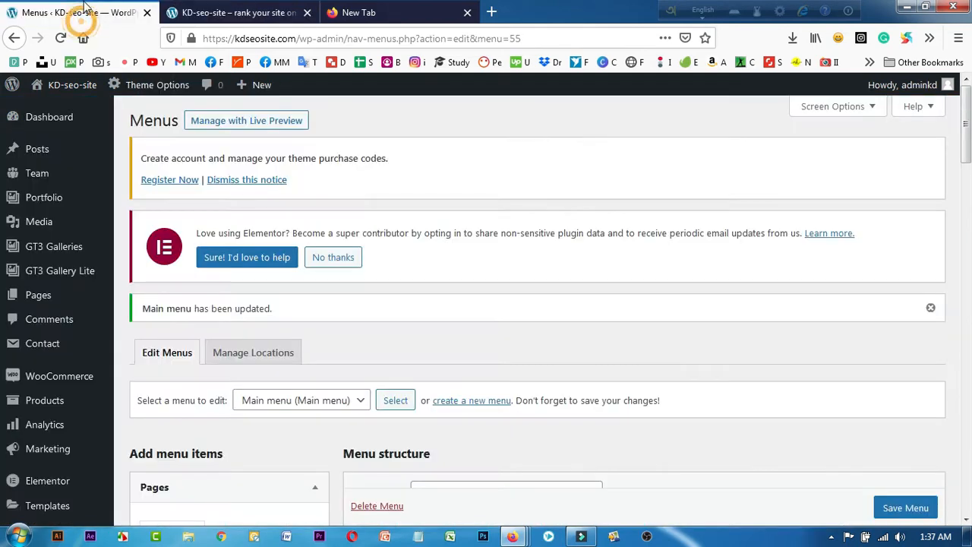
{"action": "scroll", "coordinate": [512, 400], "scroll_direction": "down", "scroll_amount": 20}
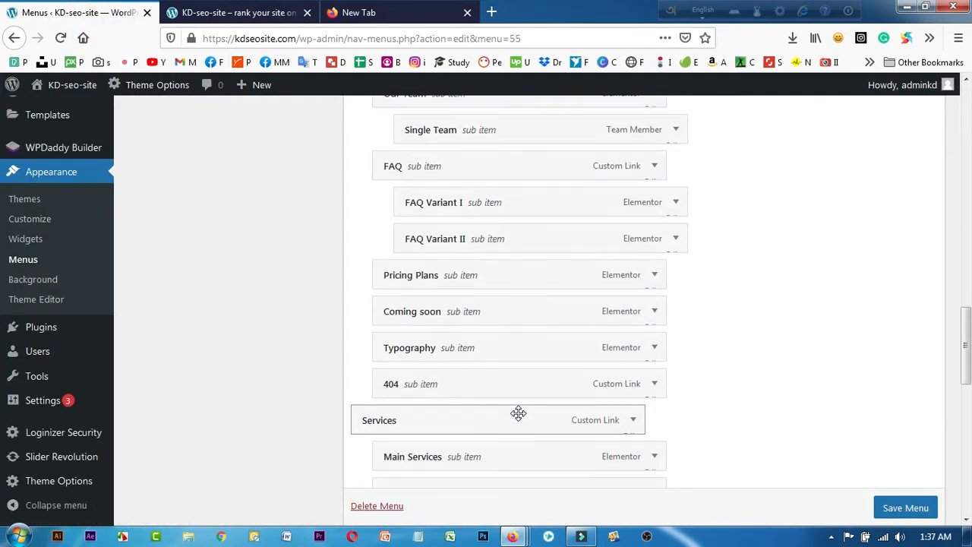
{"action": "scroll", "coordinate": [513, 426], "scroll_direction": "down", "scroll_amount": 10}
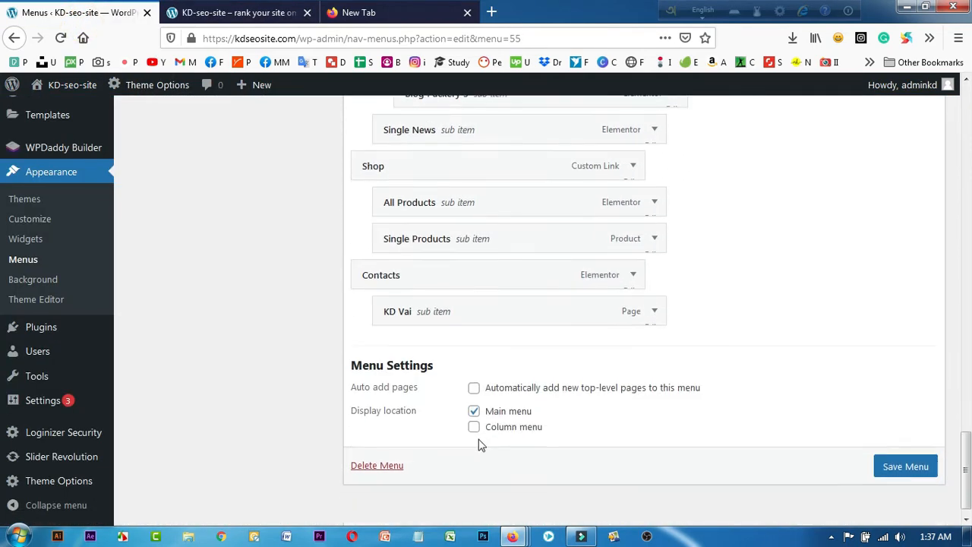
{"action": "scroll", "coordinate": [429, 327], "scroll_direction": "up", "scroll_amount": 3}
{"action": "scroll", "coordinate": [473, 462], "scroll_direction": "down", "scroll_amount": 2}
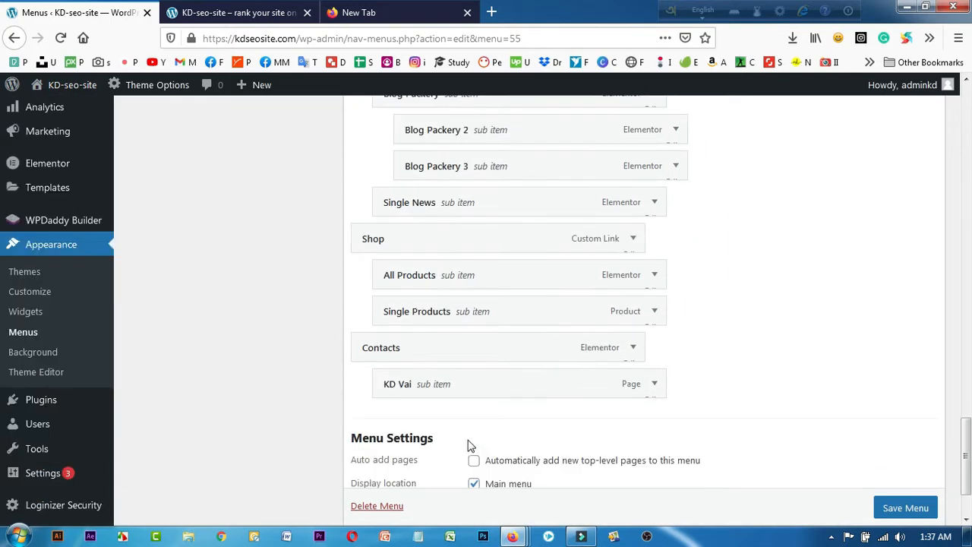
{"action": "left_click_drag", "start_coordinate": [439, 377], "coordinate": [453, 263]}
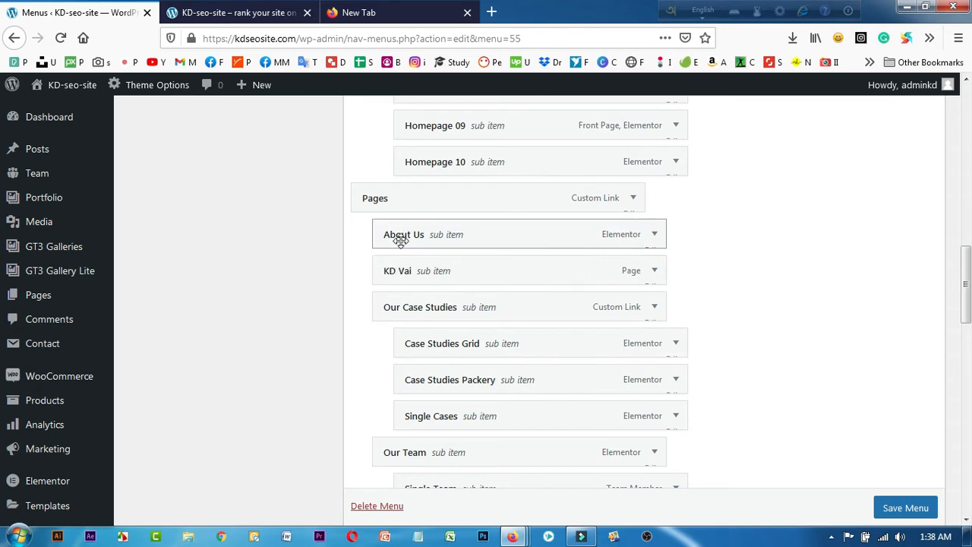
{"action": "mouse_move", "coordinate": [392, 266]}
{"action": "left_mouse_down"}
{"action": "mouse_move", "coordinate": [418, 270]}
{"action": "mouse_move", "coordinate": [407, 266]}
{"action": "left_mouse_up"}
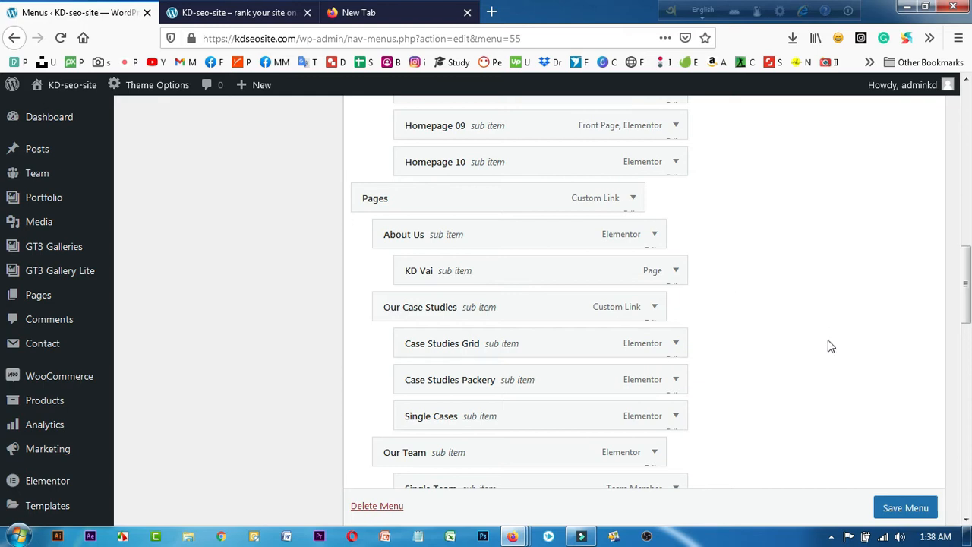
{"action": "scroll", "coordinate": [889, 506], "scroll_direction": "down", "scroll_amount": 1}
{"action": "left_click", "coordinate": [892, 507]}
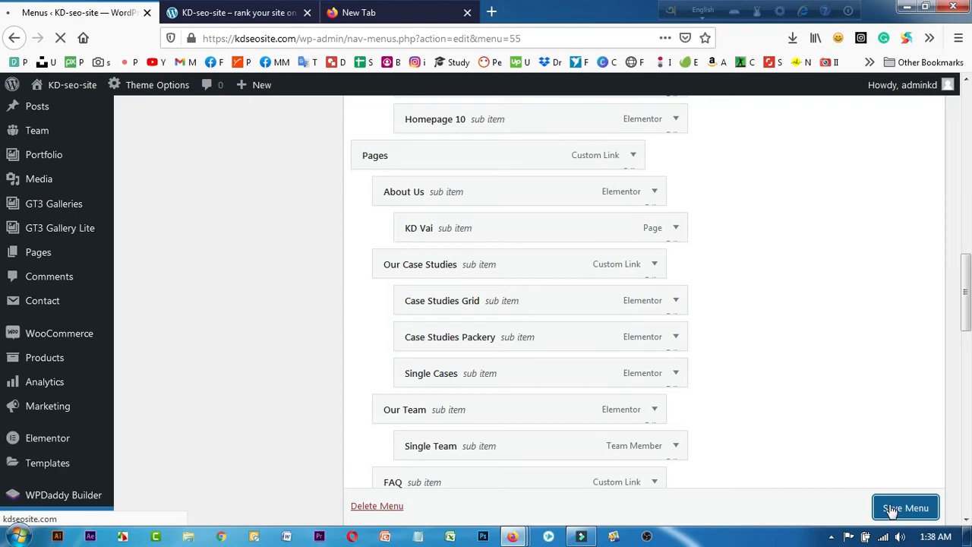
Reload the home page and check the About Us submenu under Pages for KD Vai
{"action": "left_click", "coordinate": [236, 13]}
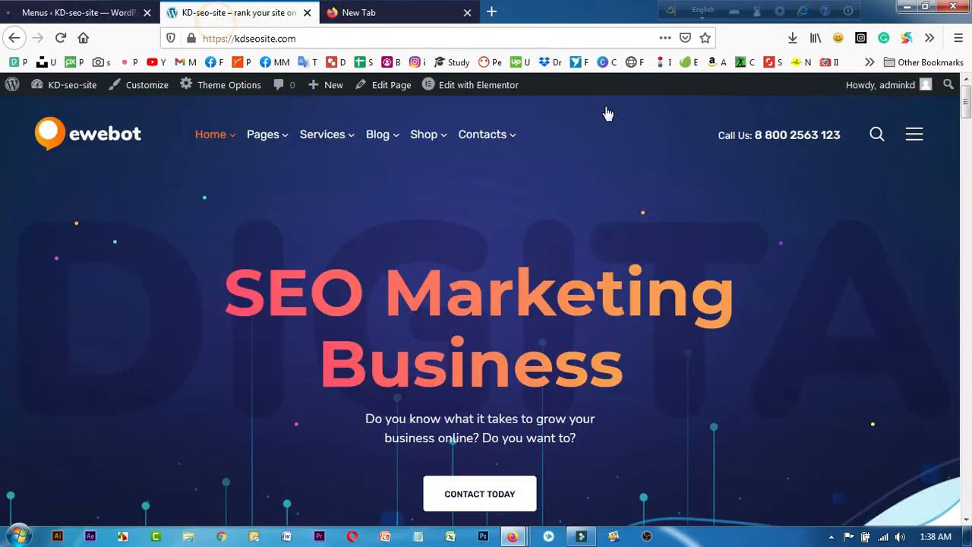
{"action": "mouse_move", "coordinate": [262, 136]}
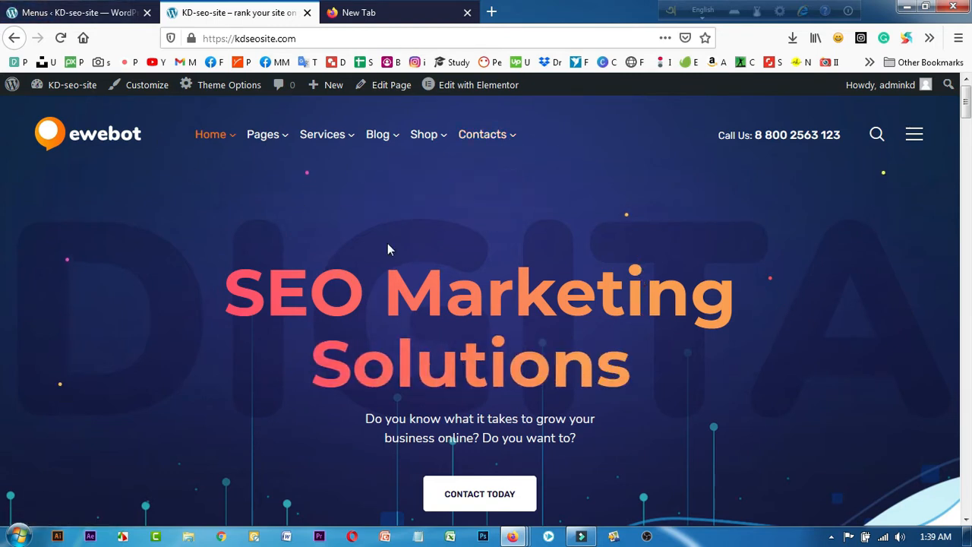
{"action": "right_click", "coordinate": [579, 137]}
{"action": "left_click", "coordinate": [679, 152]}
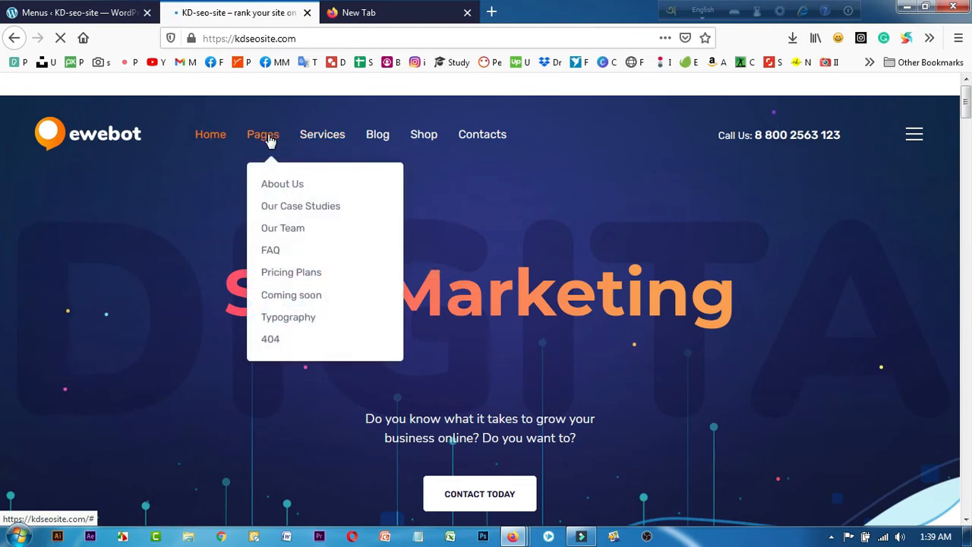
{"action": "mouse_move", "coordinate": [283, 185]}
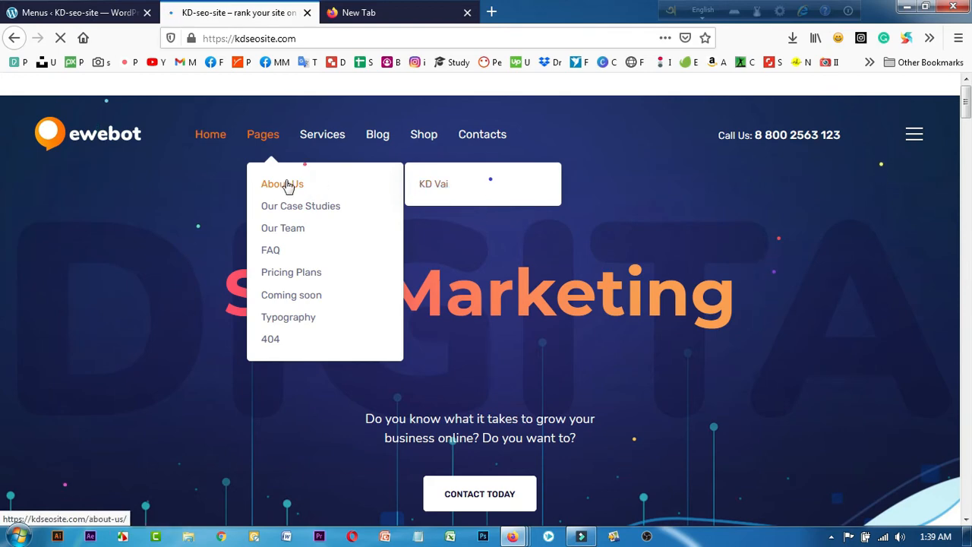
In the menu editor, move KD Vai one level out, directly under Pages after About Us, and save Main menu
{"action": "left_click", "coordinate": [110, 18]}
{"action": "scroll", "coordinate": [472, 408], "scroll_direction": "down", "scroll_amount": 10}
{"action": "scroll", "coordinate": [521, 342], "scroll_direction": "down", "scroll_amount": 3}
{"action": "left_click_drag", "start_coordinate": [477, 325], "coordinate": [455, 312]}
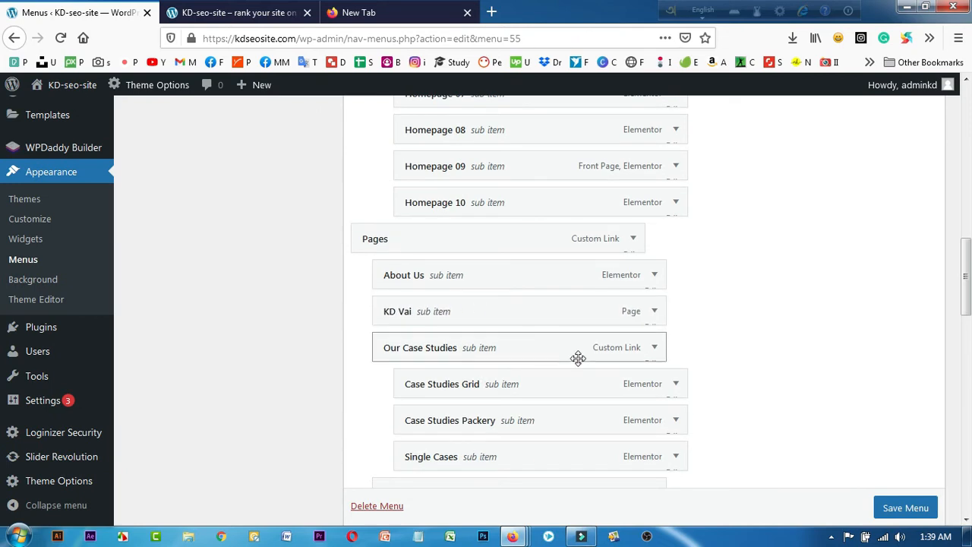
{"action": "scroll", "coordinate": [904, 516], "scroll_direction": "down", "scroll_amount": 1}
{"action": "left_click", "coordinate": [903, 511]}
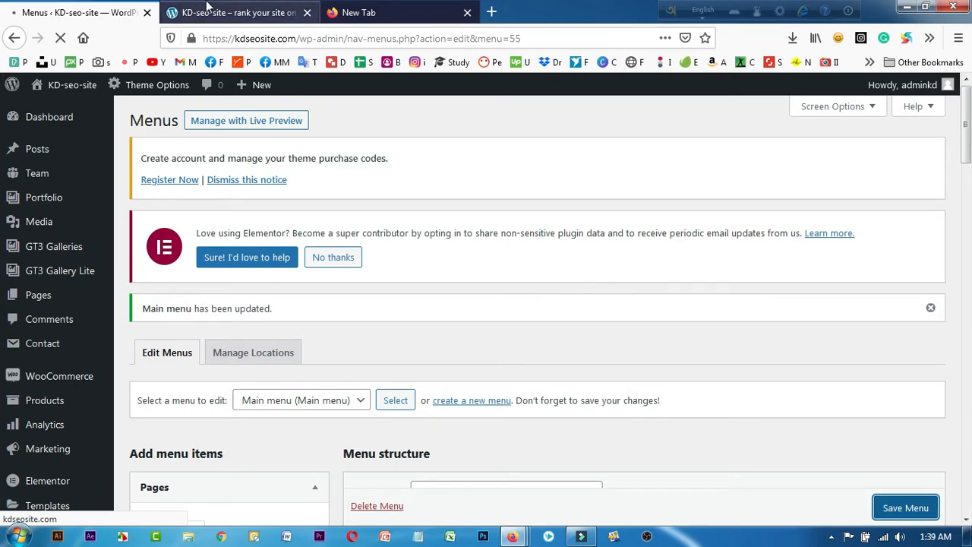
Look at the home page's header navigation, then return to the menu editor and check whether Main menu has been updated
{"action": "left_click", "coordinate": [228, 12]}
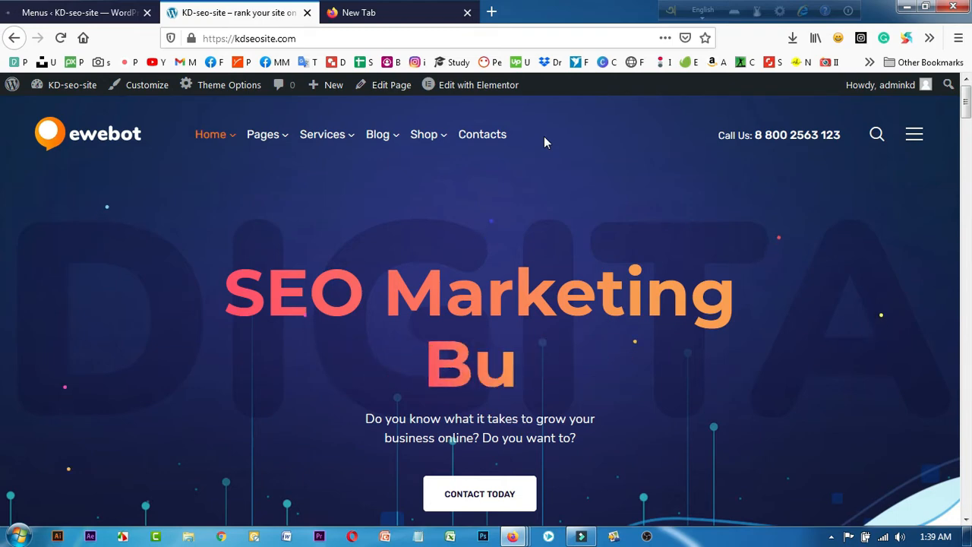
{"action": "left_click", "coordinate": [32, 9]}
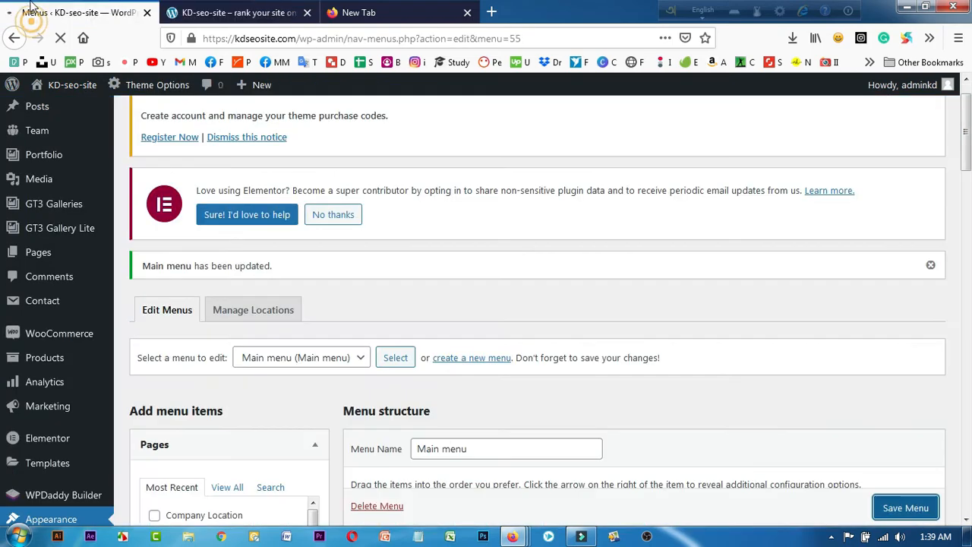
{"action": "left_click", "coordinate": [328, 363]}
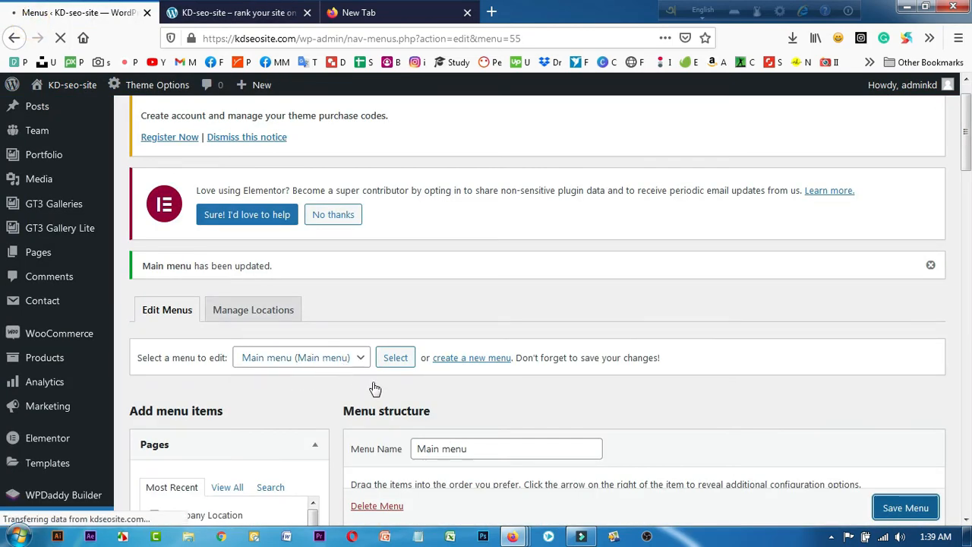
{"action": "scroll", "coordinate": [456, 425], "scroll_direction": "down", "scroll_amount": 8}
{"action": "scroll", "coordinate": [336, 369], "scroll_direction": "up", "scroll_amount": 4}
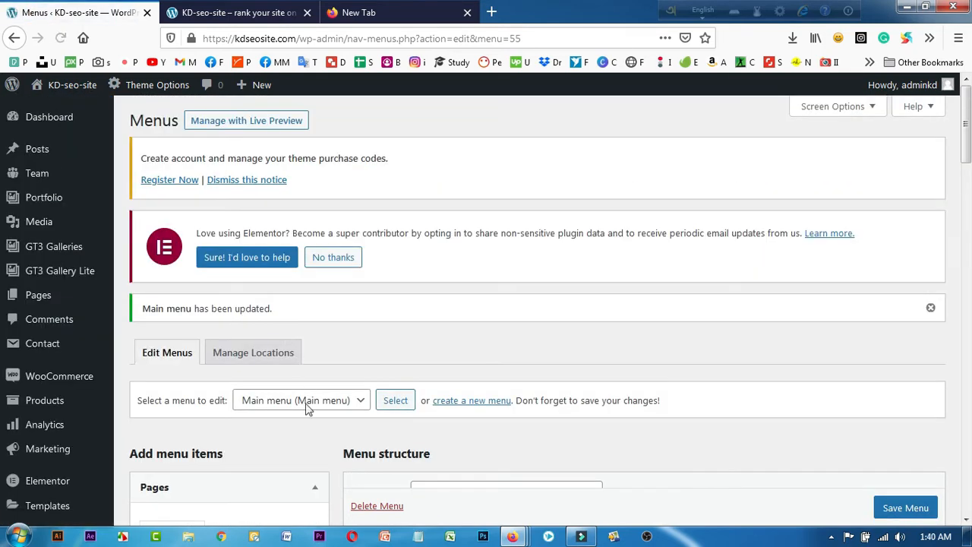
Look through the recent and complete lists of pages available for Main menu and mark Typography in the complete list
{"action": "scroll", "coordinate": [303, 410], "scroll_direction": "down", "scroll_amount": 3}
{"action": "left_click", "coordinate": [311, 346]}
{"action": "scroll", "coordinate": [303, 336], "scroll_direction": "down", "scroll_amount": 2}
{"action": "left_click", "coordinate": [300, 196]}
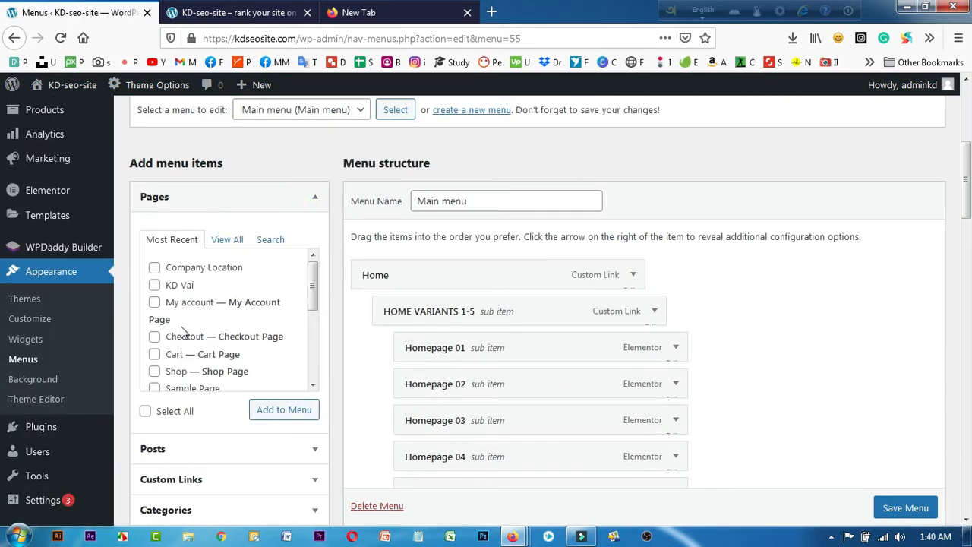
{"action": "scroll", "coordinate": [186, 334], "scroll_direction": "down", "scroll_amount": 5}
{"action": "left_click", "coordinate": [227, 239]}
{"action": "scroll", "coordinate": [217, 347], "scroll_direction": "down", "scroll_amount": 6}
{"action": "scroll", "coordinate": [218, 364], "scroll_direction": "down", "scroll_amount": 4}
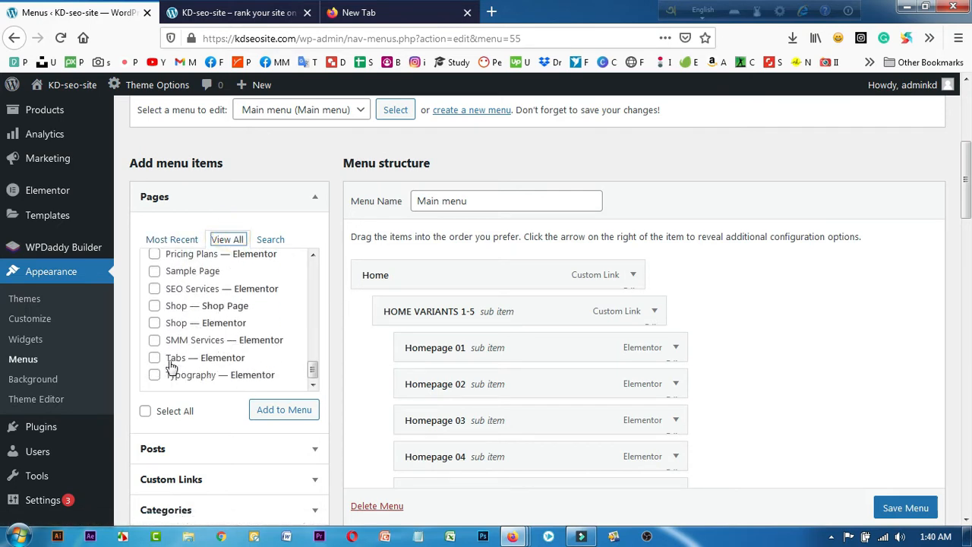
{"action": "scroll", "coordinate": [208, 365], "scroll_direction": "down", "scroll_amount": 2}
{"action": "left_click", "coordinate": [154, 229]}
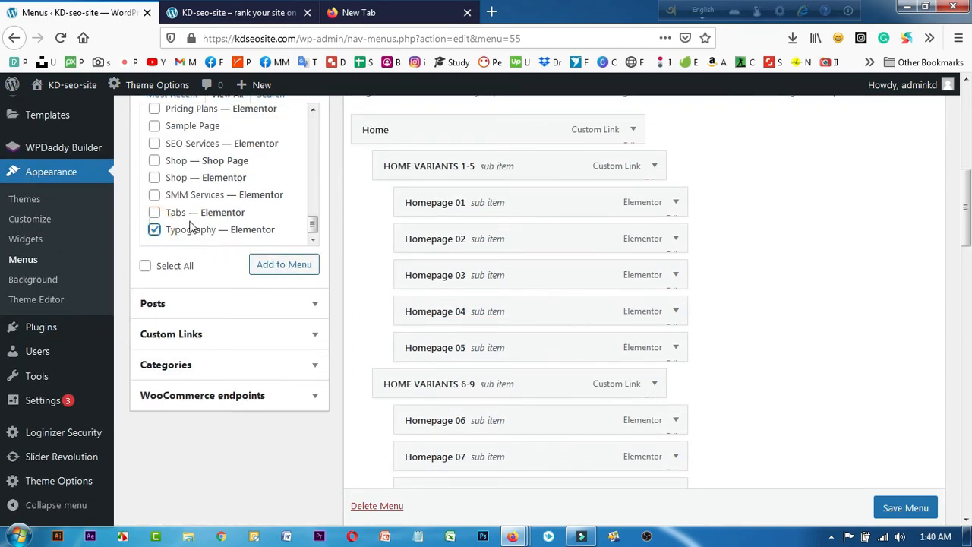
Review the Main menu structure down to Contacts, collapse the list of addable pages, and compare with the home page's header navigation
{"action": "scroll", "coordinate": [607, 304], "scroll_direction": "down", "scroll_amount": 15}
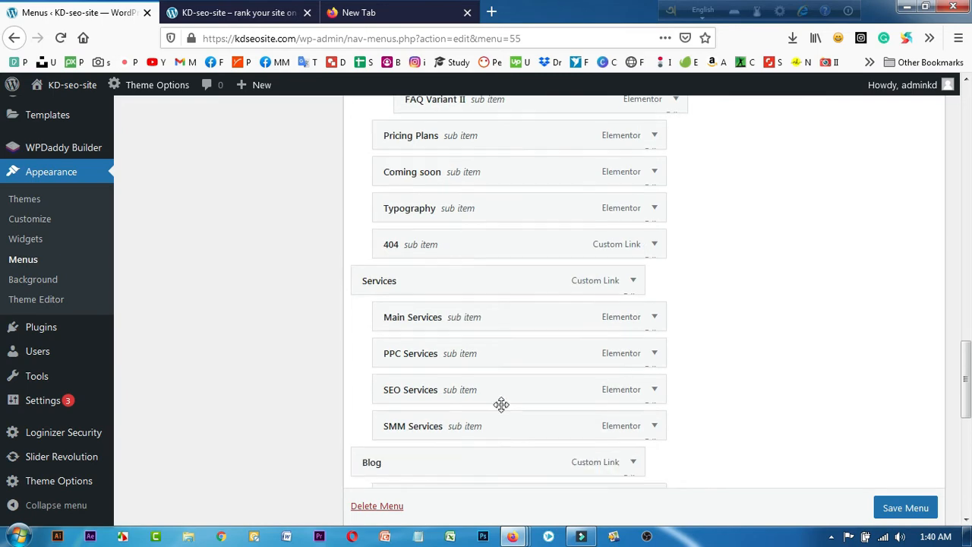
{"action": "scroll", "coordinate": [456, 414], "scroll_direction": "down", "scroll_amount": 2}
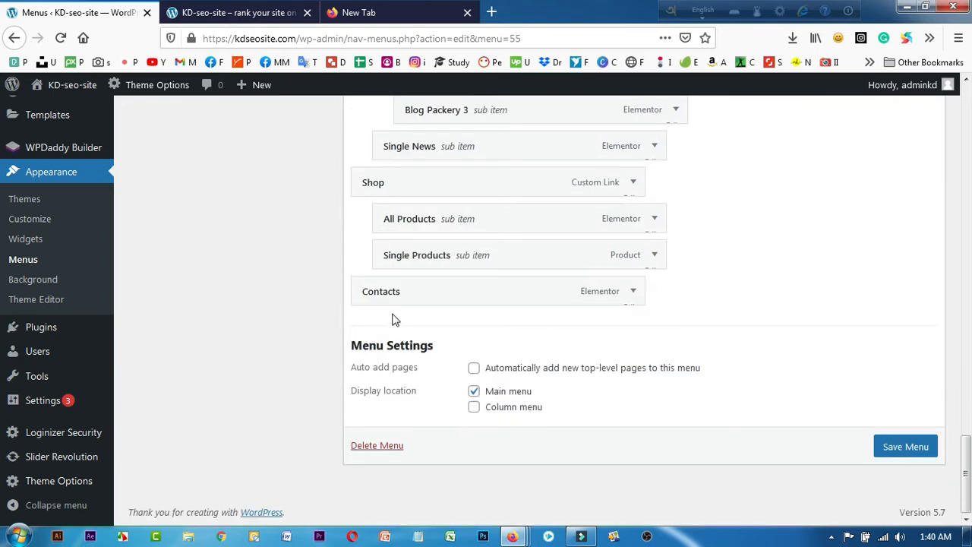
{"action": "scroll", "coordinate": [372, 319], "scroll_direction": "up", "scroll_amount": 9}
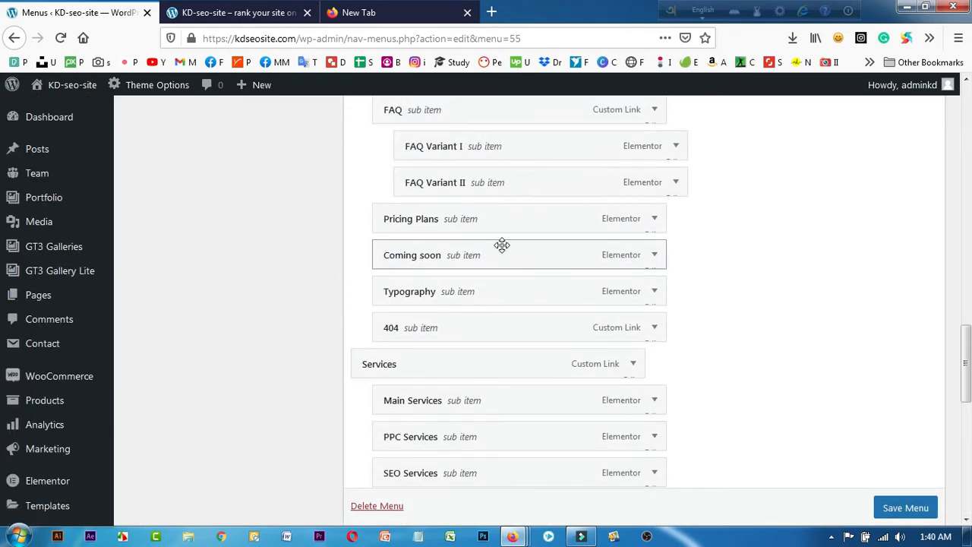
{"action": "scroll", "coordinate": [401, 278], "scroll_direction": "up", "scroll_amount": 7}
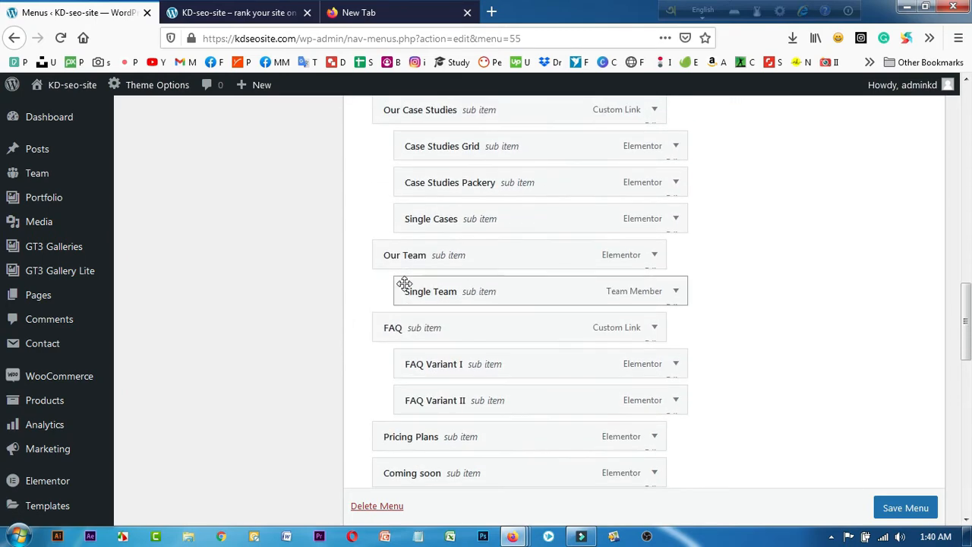
{"action": "scroll", "coordinate": [405, 290], "scroll_direction": "up", "scroll_amount": 4}
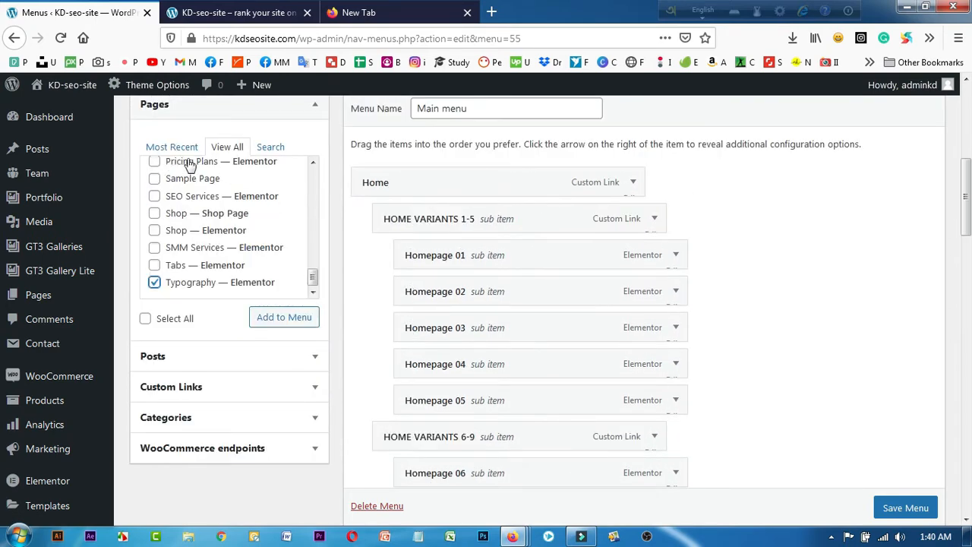
{"action": "scroll", "coordinate": [297, 166], "scroll_direction": "up", "scroll_amount": 2}
{"action": "left_click", "coordinate": [315, 107]}
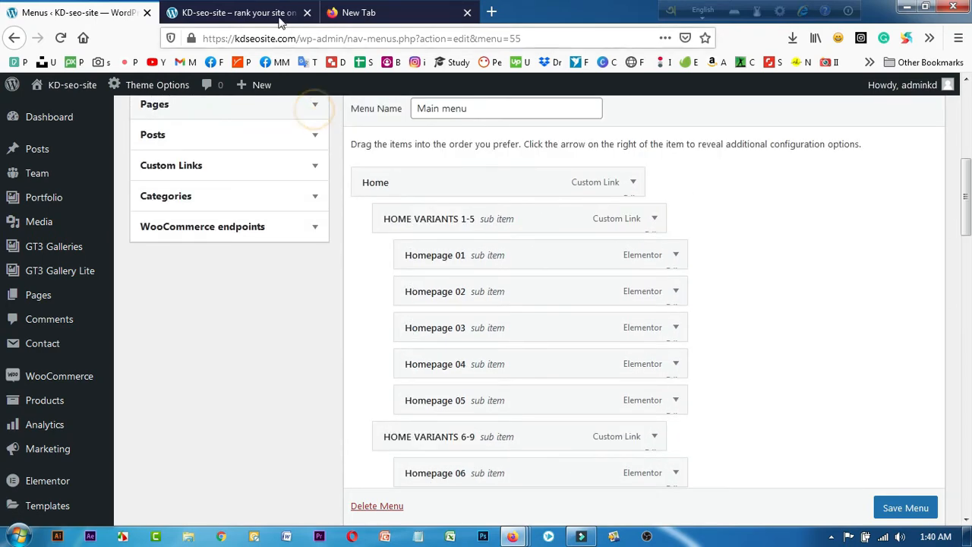
{"action": "left_click", "coordinate": [258, 13]}
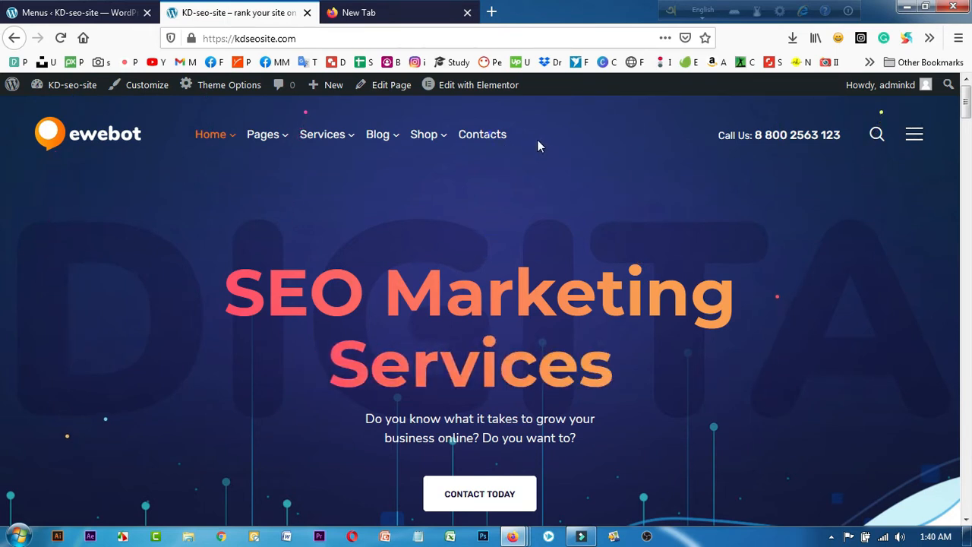
{"action": "left_click", "coordinate": [76, 12]}
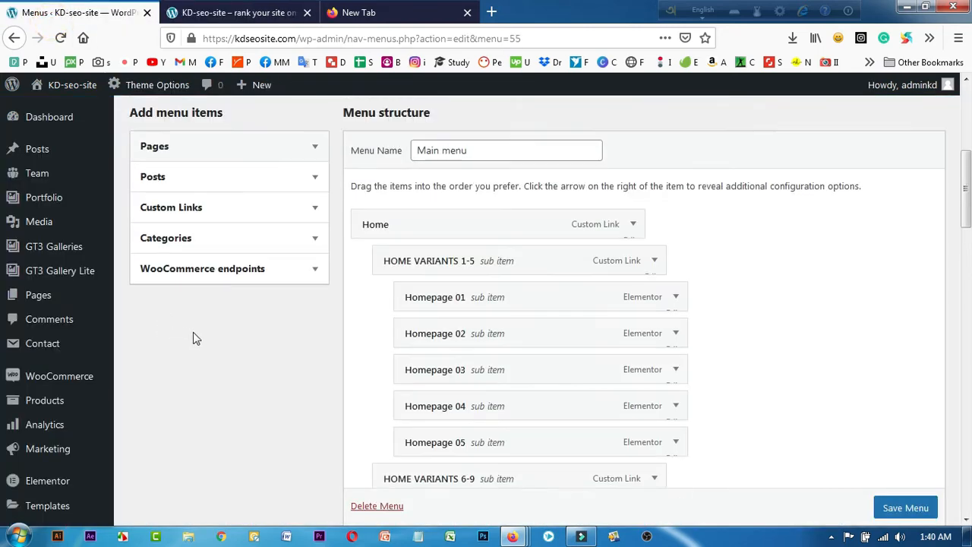
{"action": "scroll", "coordinate": [193, 338], "scroll_direction": "up", "scroll_amount": 3}
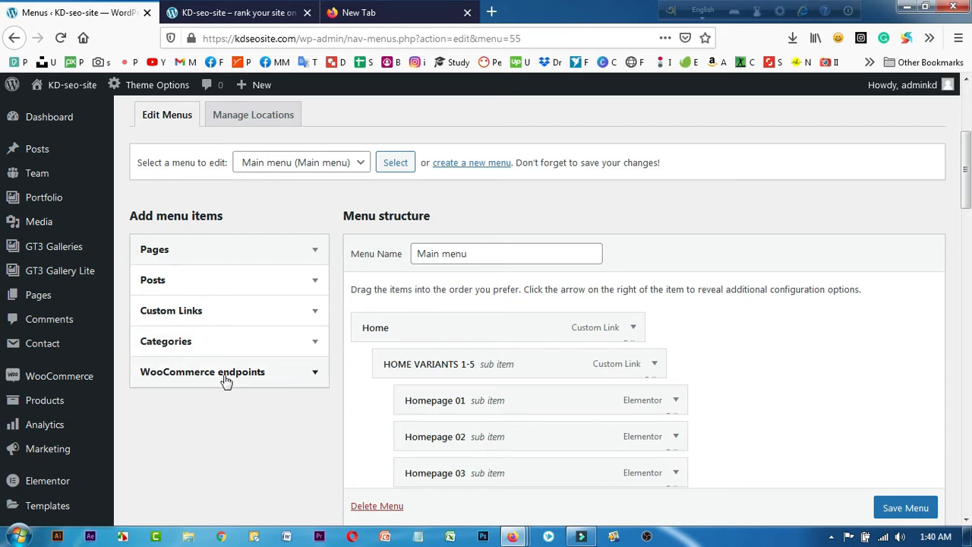
Expand the custom link options, load kanaylal.com in the empty browser tab, and copy its full address
{"action": "left_click", "coordinate": [198, 317]}
{"action": "left_click", "coordinate": [243, 360]}
{"action": "left_click", "coordinate": [364, 12]}
{"action": "left_click", "coordinate": [360, 41]}
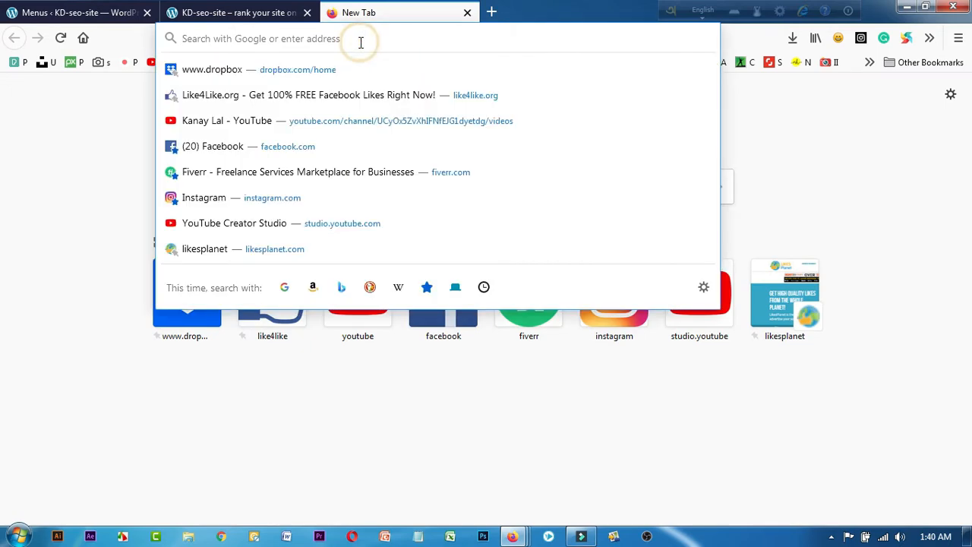
{"action": "type", "text": "kanaylal.com"}
{"action": "key", "text": "Return"}
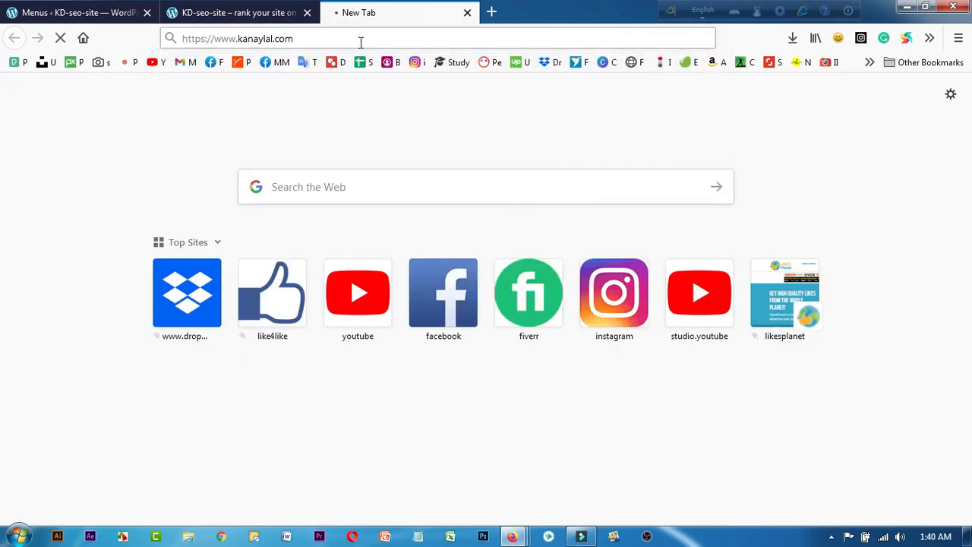
{"action": "left_click", "coordinate": [336, 42]}
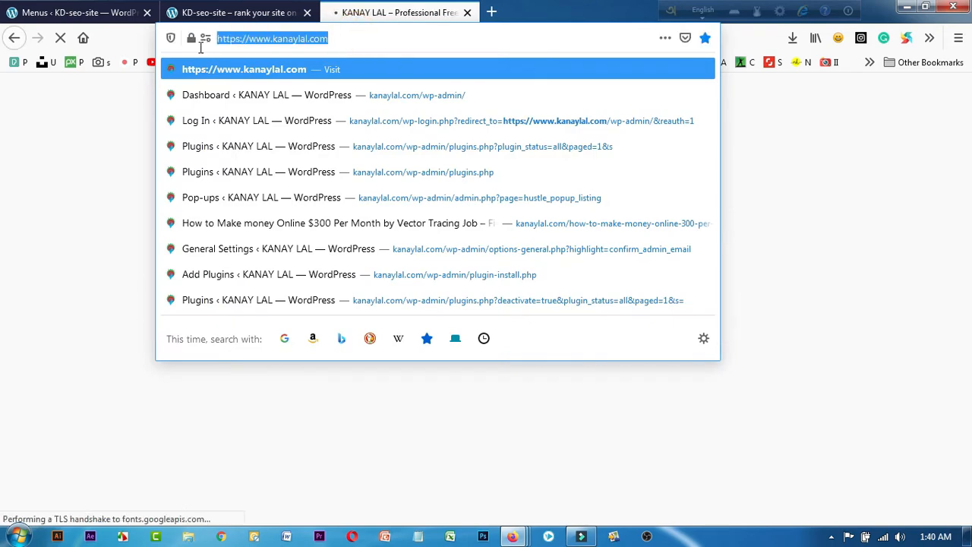
{"action": "right_click", "coordinate": [232, 38]}
{"action": "left_click", "coordinate": [260, 81]}
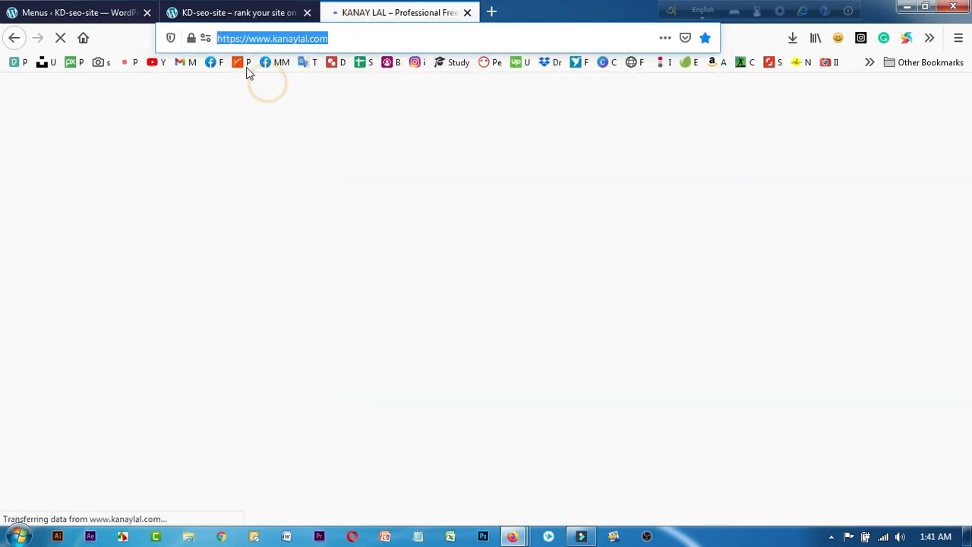
In the menu editor, add a custom link to Main menu with the copied address as URL and Click Here as link text
{"action": "left_click", "coordinate": [53, 12]}
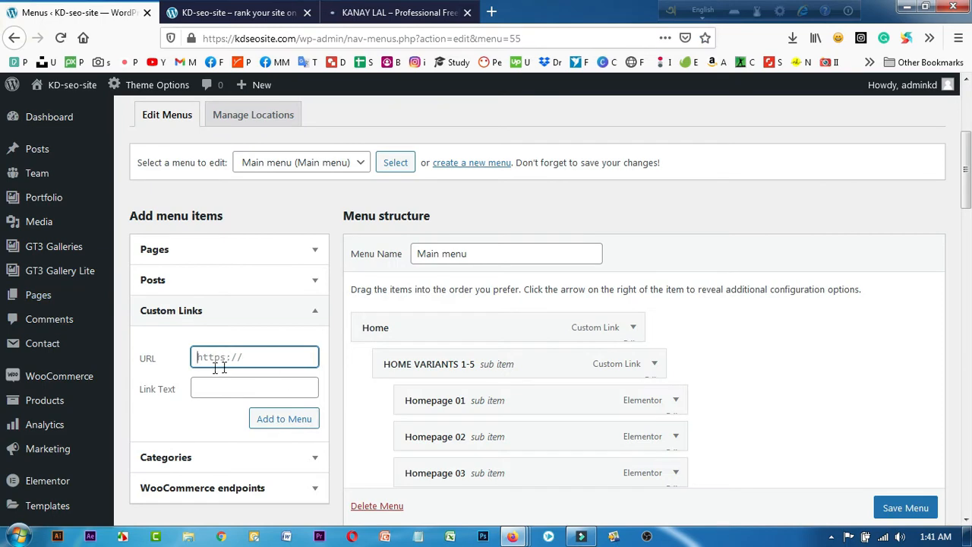
{"action": "double_click", "coordinate": [144, 361]}
{"action": "left_click_drag", "start_coordinate": [157, 353], "coordinate": [150, 361]}
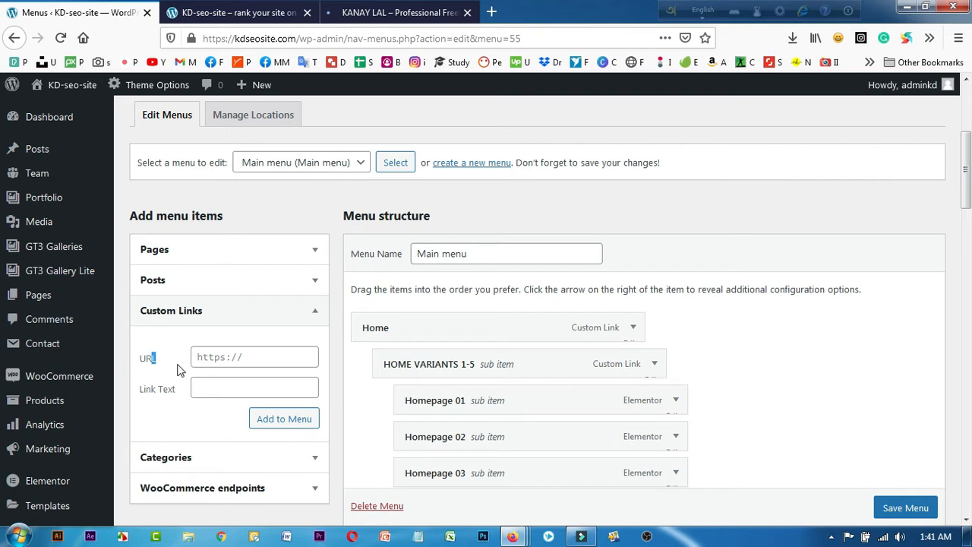
{"action": "left_click", "coordinate": [220, 358]}
{"action": "right_click", "coordinate": [235, 356]}
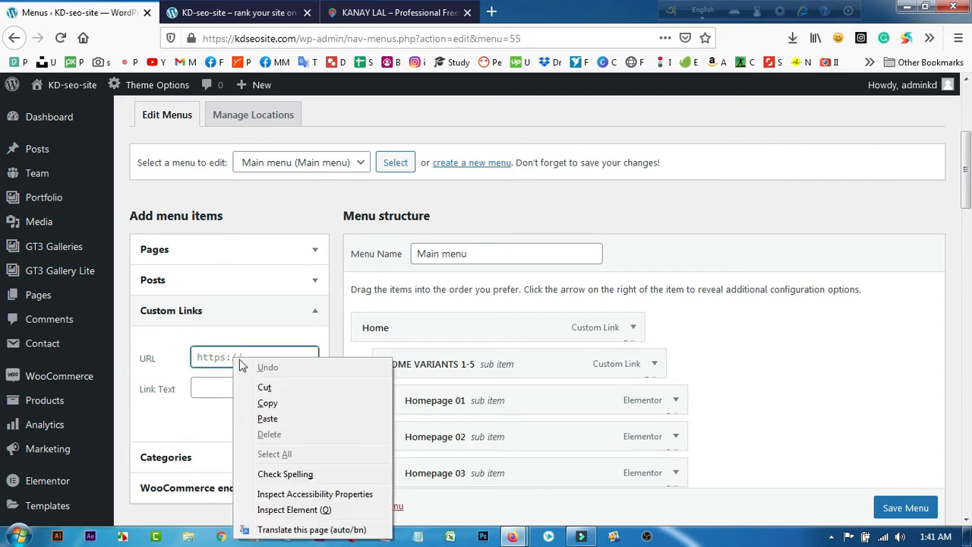
{"action": "left_click", "coordinate": [275, 417]}
{"action": "left_click", "coordinate": [210, 386]}
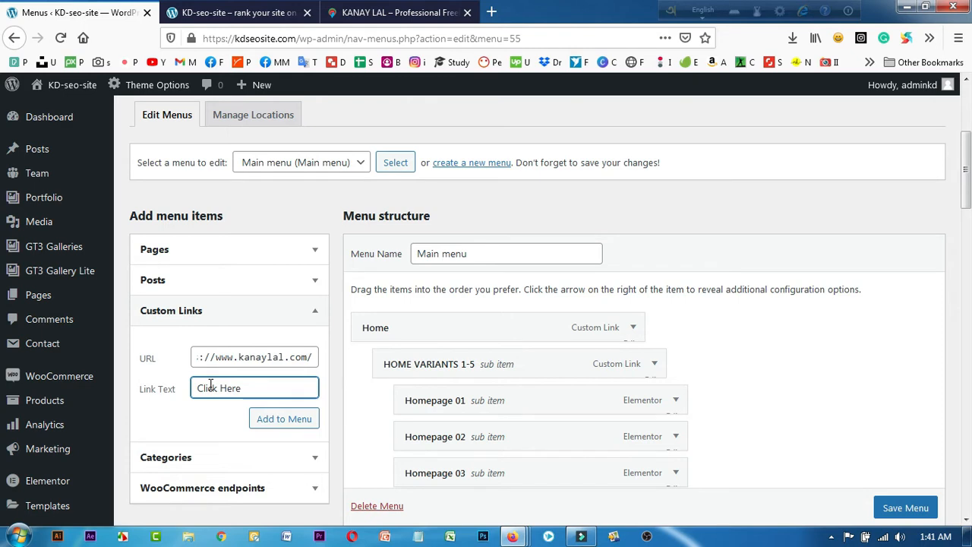
{"action": "left_click", "coordinate": [292, 420]}
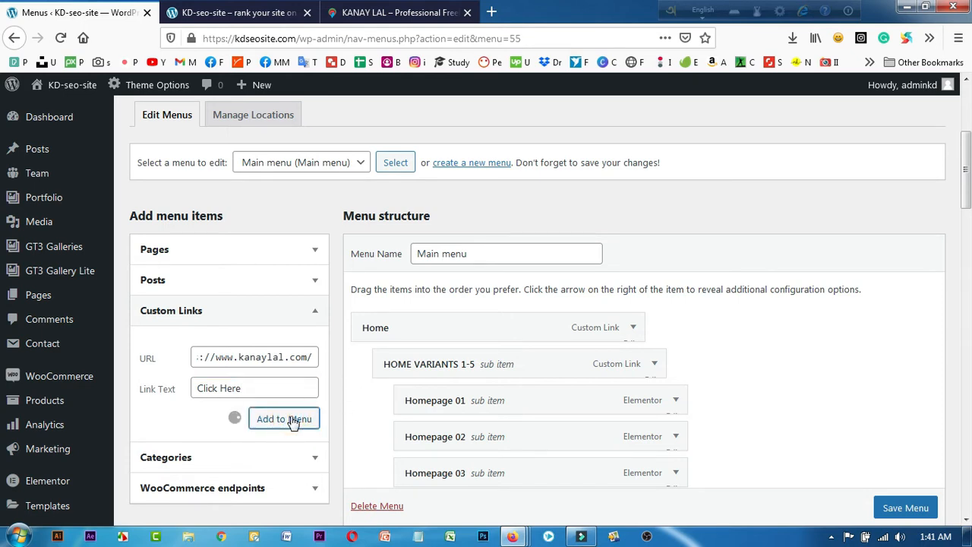
Try Click Here as a sub item of Contacts, return it to the top level after Contacts, and save Main menu
{"action": "left_click_drag", "start_coordinate": [962, 199], "coordinate": [969, 498]}
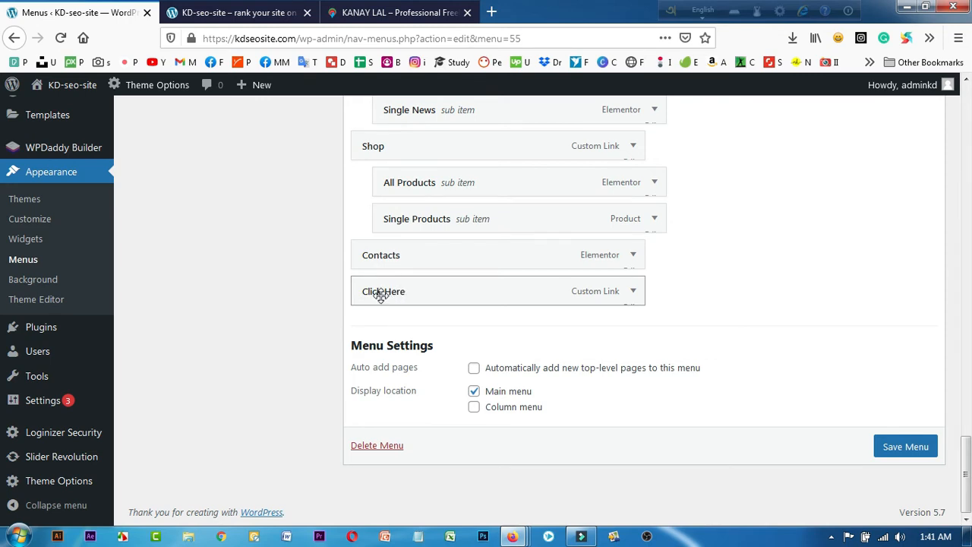
{"action": "left_click_drag", "start_coordinate": [379, 289], "coordinate": [416, 321]}
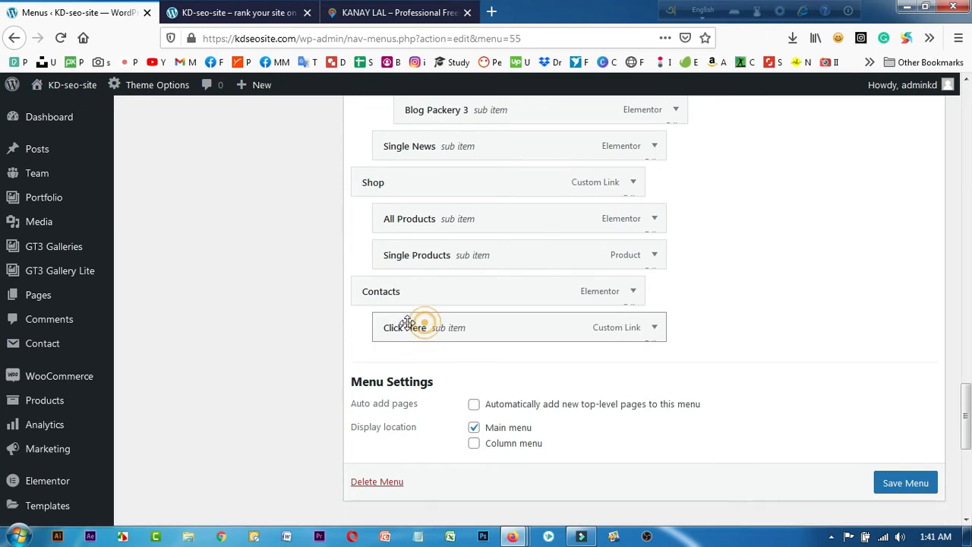
{"action": "left_click", "coordinate": [919, 481]}
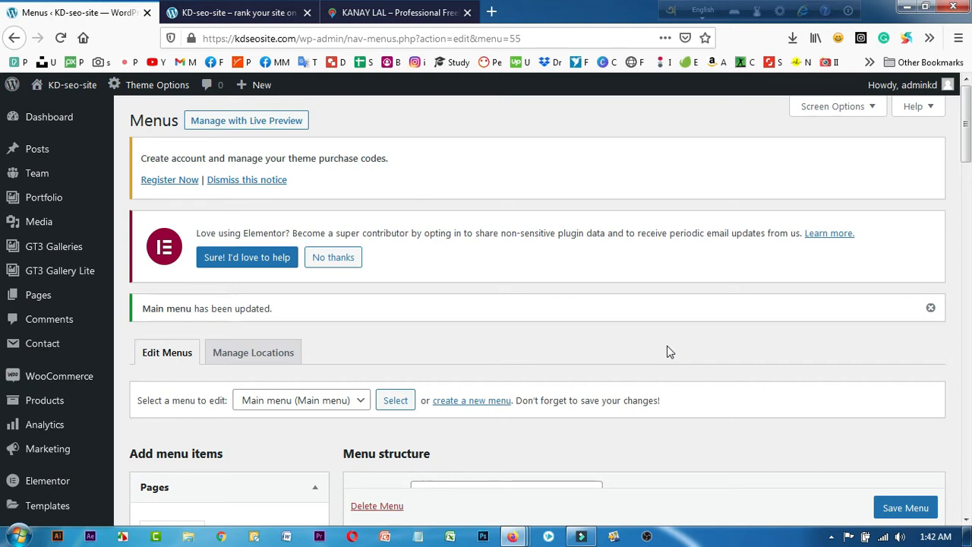
Reload the home page, test the Click Here link in the header navigation, and go back to the home page
{"action": "left_click", "coordinate": [182, 11]}
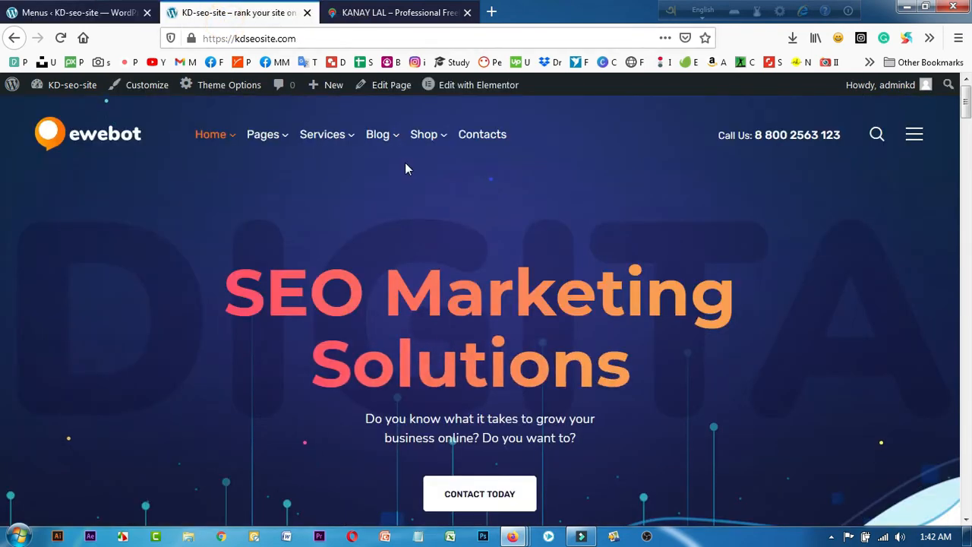
{"action": "right_click", "coordinate": [587, 133]}
{"action": "left_click", "coordinate": [688, 148]}
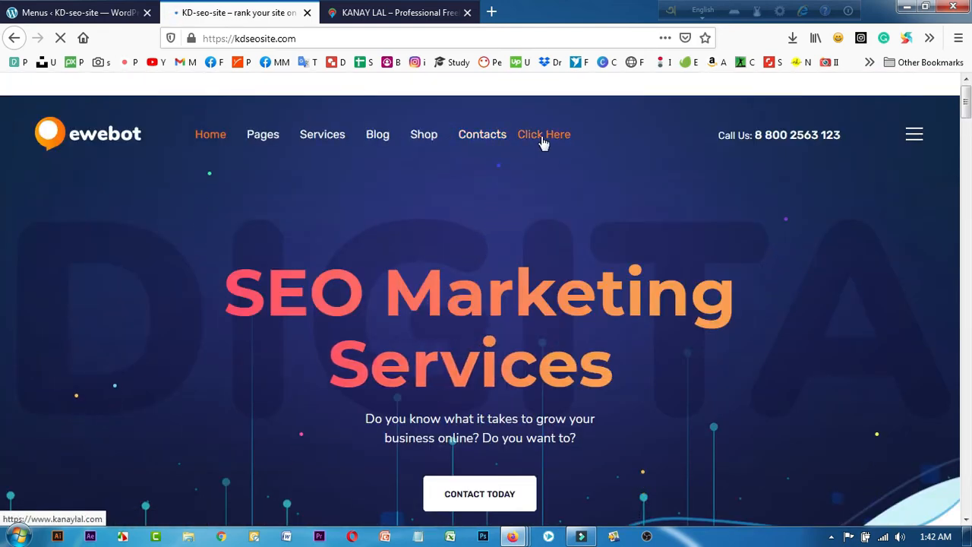
{"action": "left_click", "coordinate": [555, 136]}
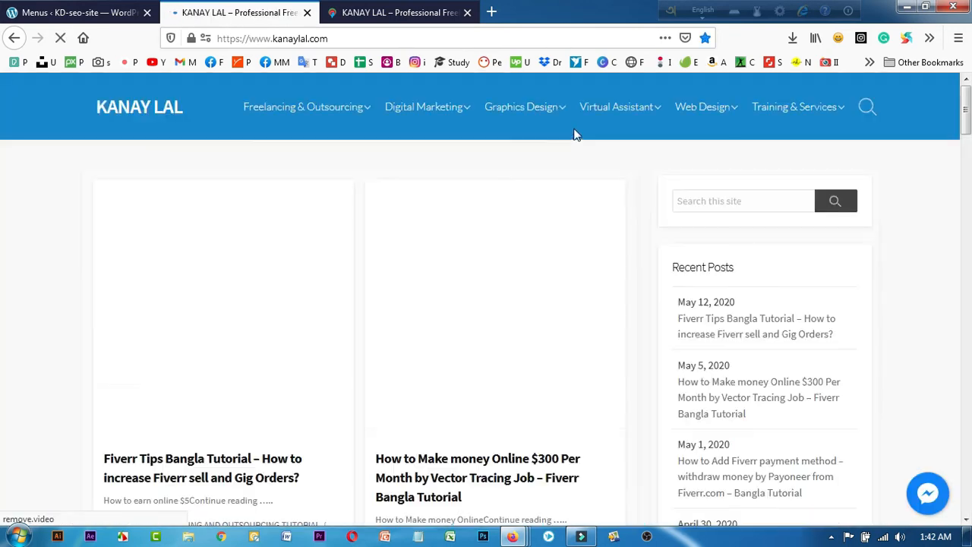
{"action": "scroll", "coordinate": [521, 254], "scroll_direction": "down", "scroll_amount": 6}
{"action": "scroll", "coordinate": [524, 263], "scroll_direction": "up", "scroll_amount": 6}
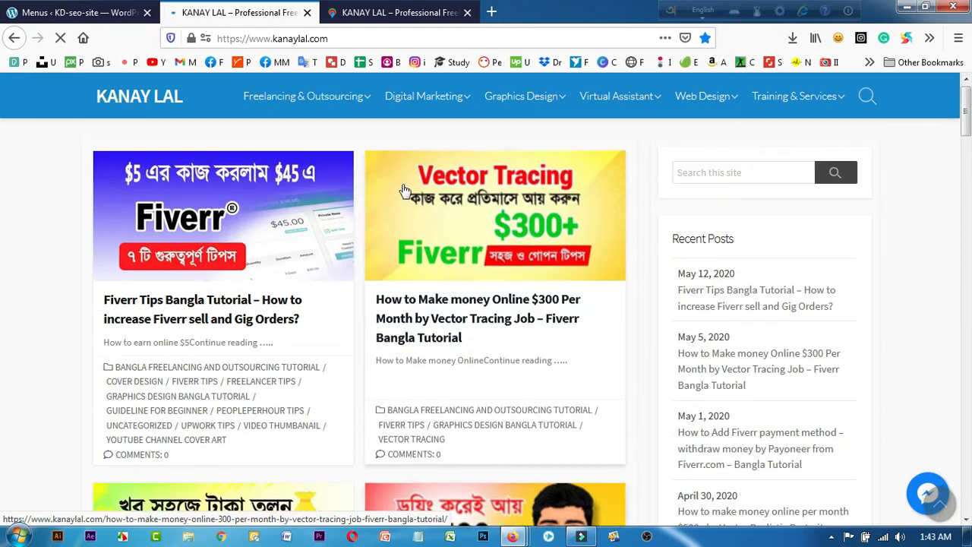
{"action": "left_click", "coordinate": [14, 38]}
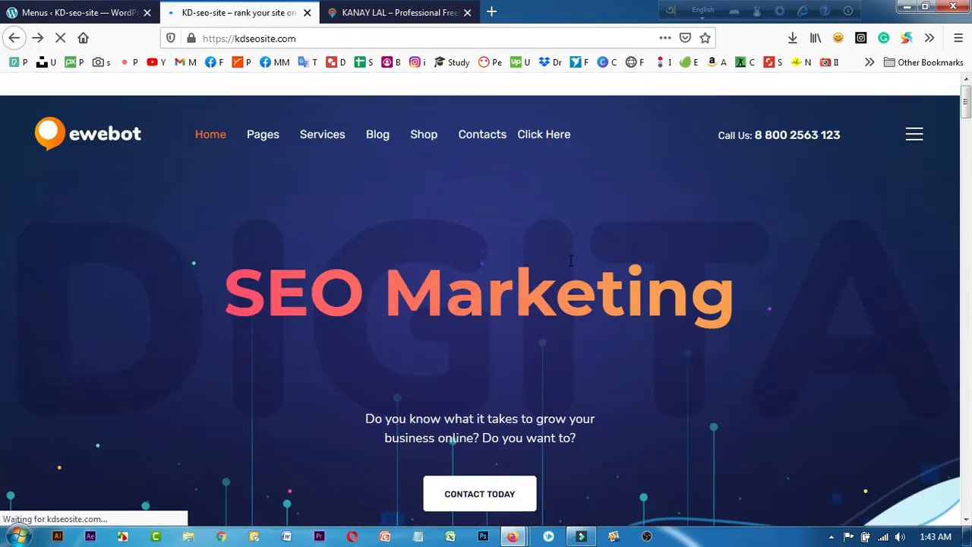
Recheck the home page's header, then examine the categories that can be added to Main menu in the menu editor
{"action": "left_click", "coordinate": [55, 9]}
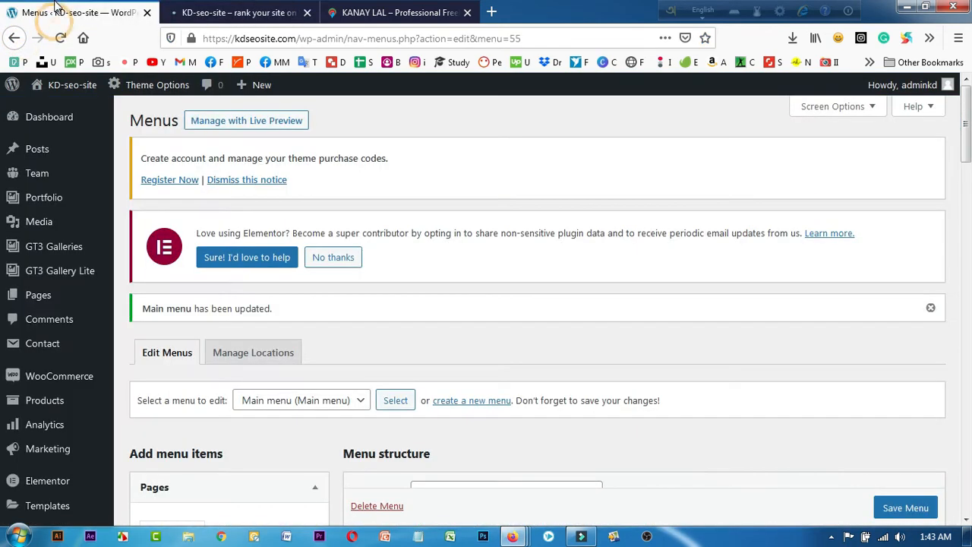
{"action": "scroll", "coordinate": [281, 382], "scroll_direction": "down", "scroll_amount": 5}
{"action": "left_click", "coordinate": [236, 12]}
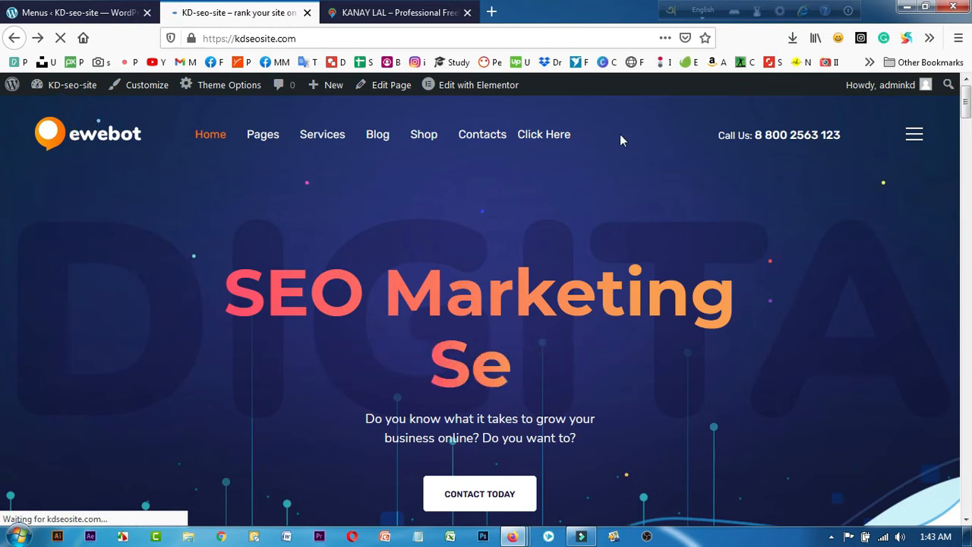
{"action": "left_click", "coordinate": [16, 13]}
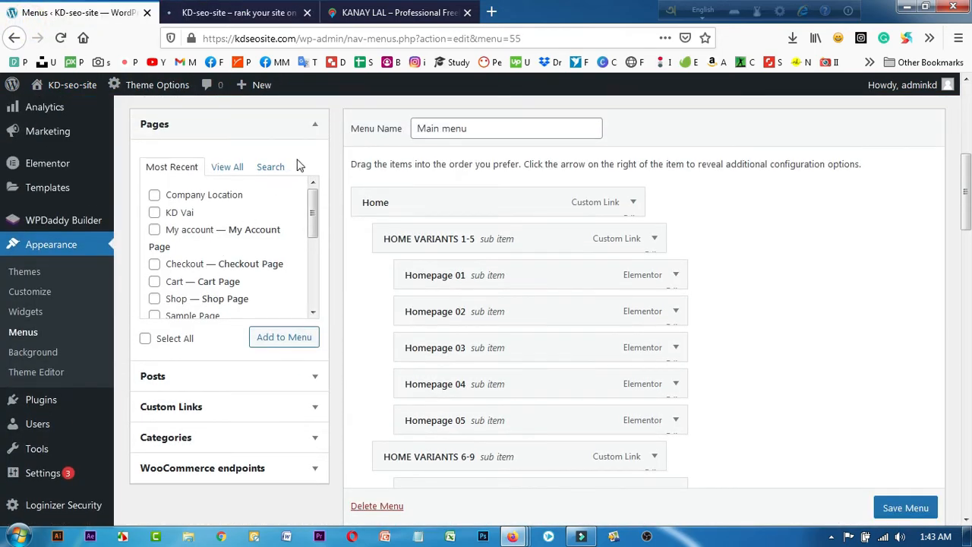
{"action": "left_click", "coordinate": [315, 126]}
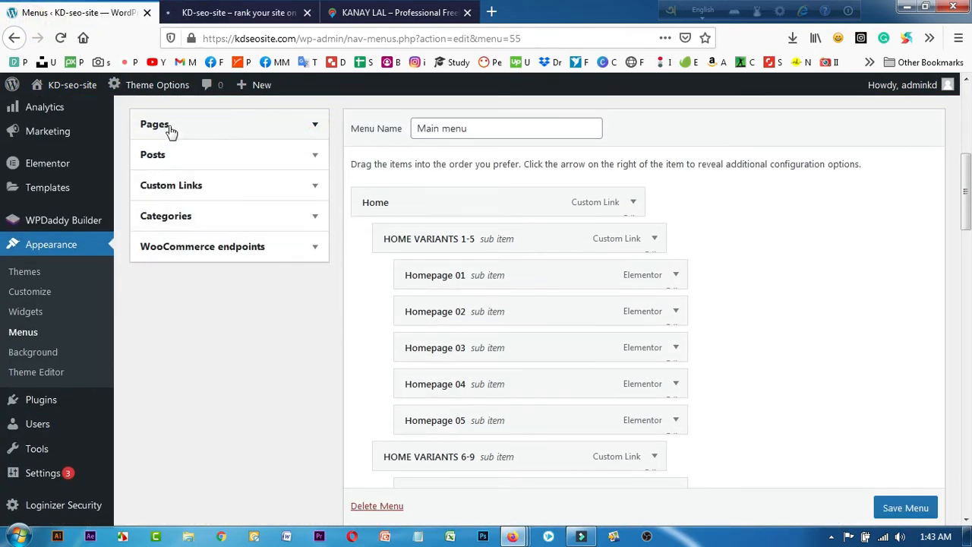
{"action": "left_click", "coordinate": [211, 219]}
{"action": "scroll", "coordinate": [174, 380], "scroll_direction": "down", "scroll_amount": 2}
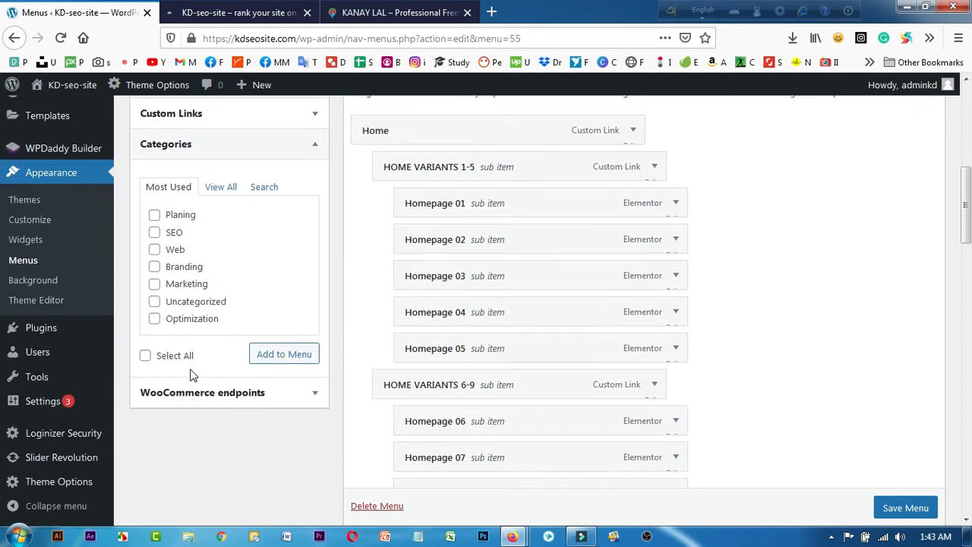
{"action": "scroll", "coordinate": [200, 242], "scroll_direction": "up", "scroll_amount": 2}
{"action": "left_click", "coordinate": [315, 218]}
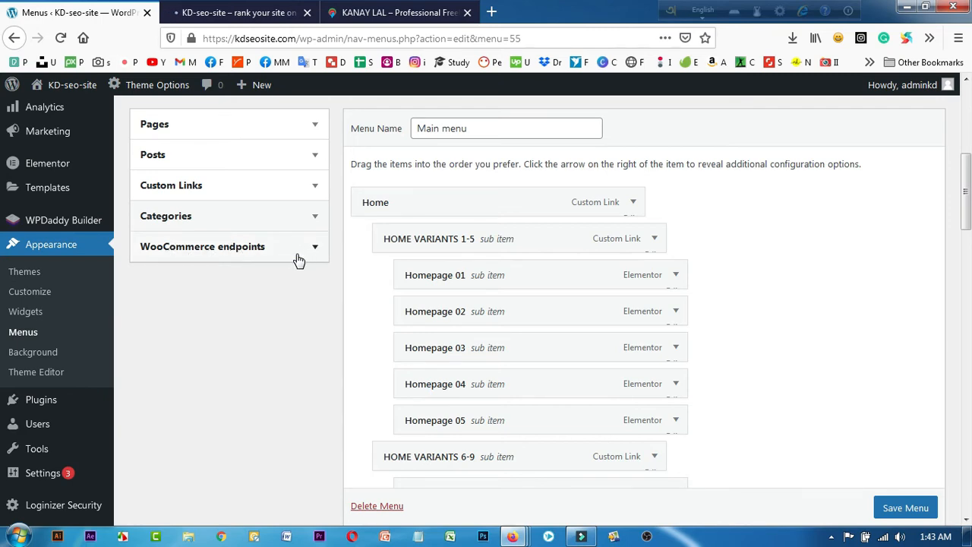
Review the home page from its header down to the What We Offer section, and check the Services submenu in the header navigation
{"action": "scroll", "coordinate": [295, 259], "scroll_direction": "up", "scroll_amount": 4}
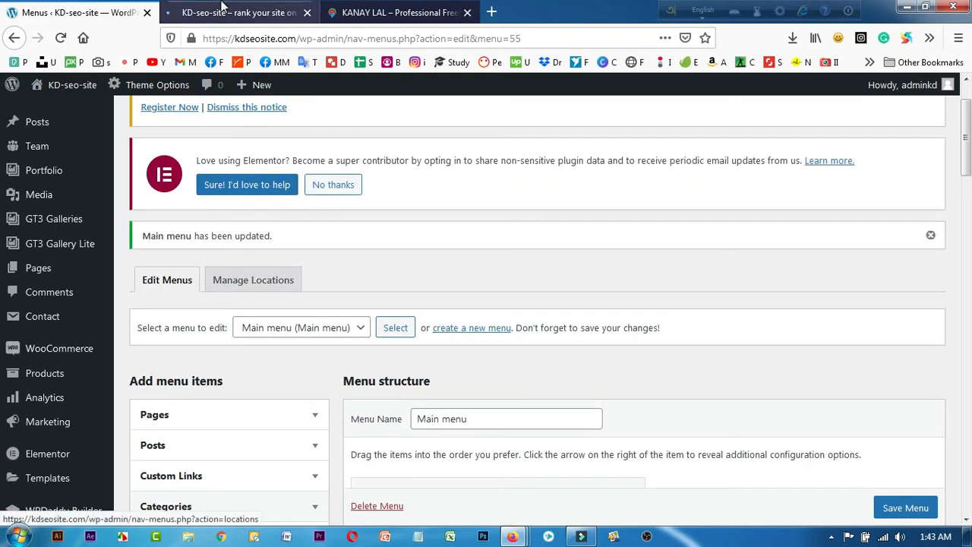
{"action": "left_click", "coordinate": [223, 8]}
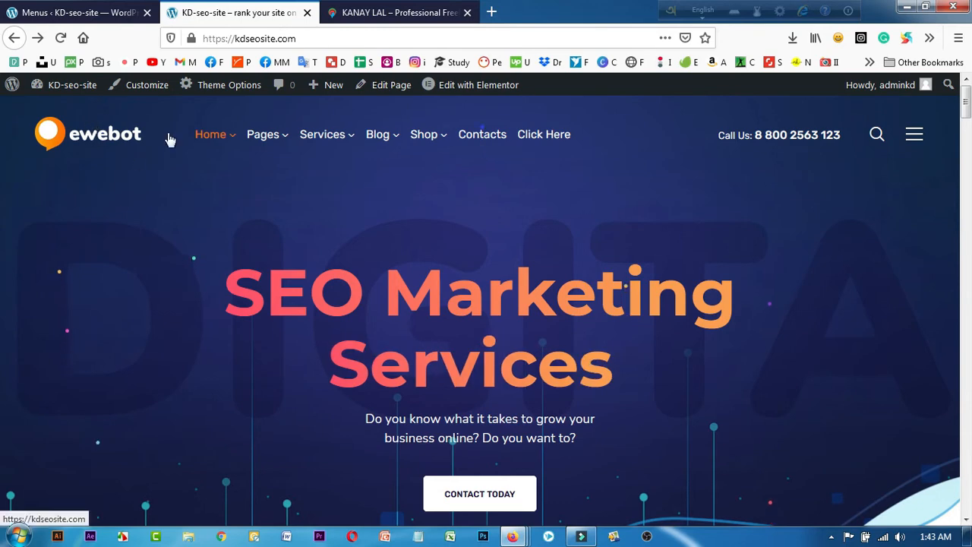
{"action": "scroll", "coordinate": [452, 243], "scroll_direction": "down", "scroll_amount": 4}
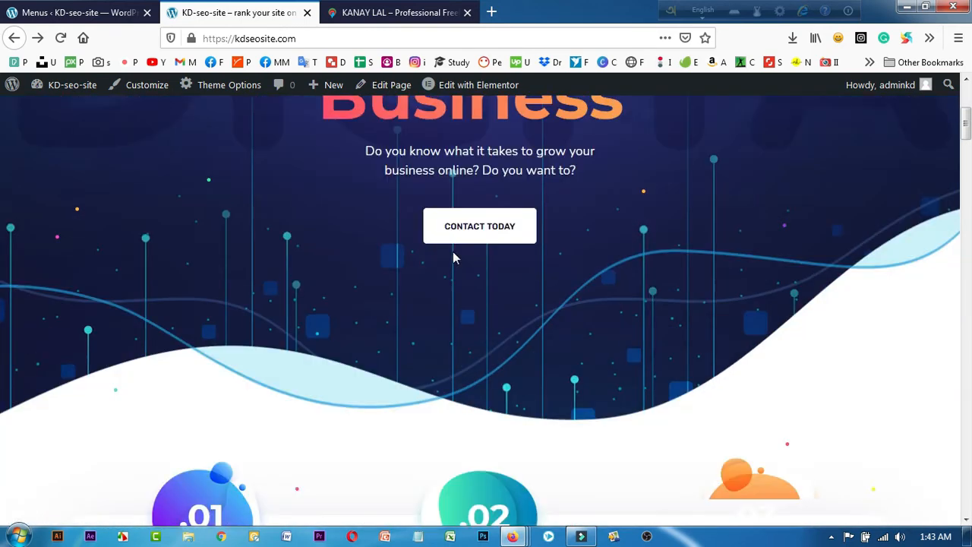
{"action": "scroll", "coordinate": [470, 319], "scroll_direction": "down", "scroll_amount": 5}
{"action": "scroll", "coordinate": [479, 347], "scroll_direction": "down", "scroll_amount": 10}
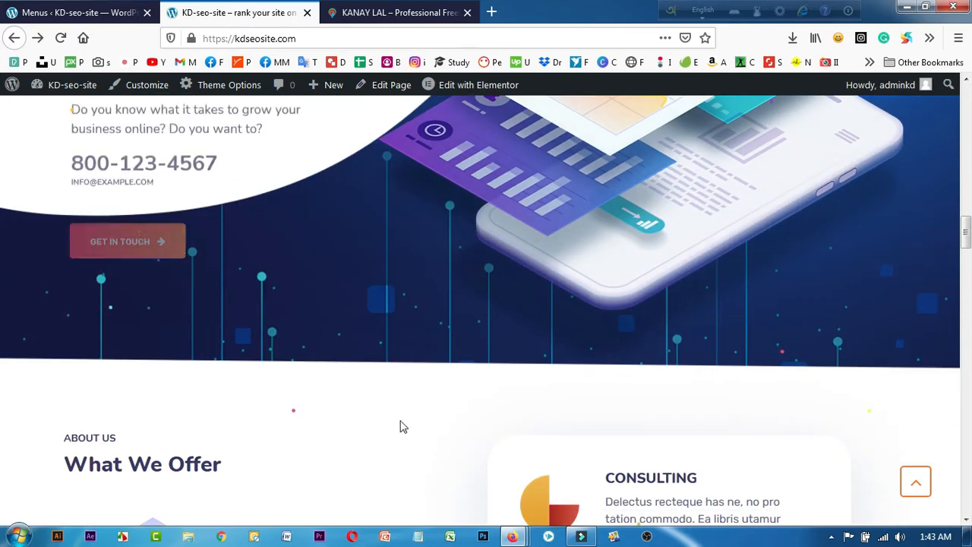
{"action": "scroll", "coordinate": [831, 386], "scroll_direction": "up", "scroll_amount": 10}
{"action": "left_click_drag", "start_coordinate": [967, 194], "coordinate": [967, 107]}
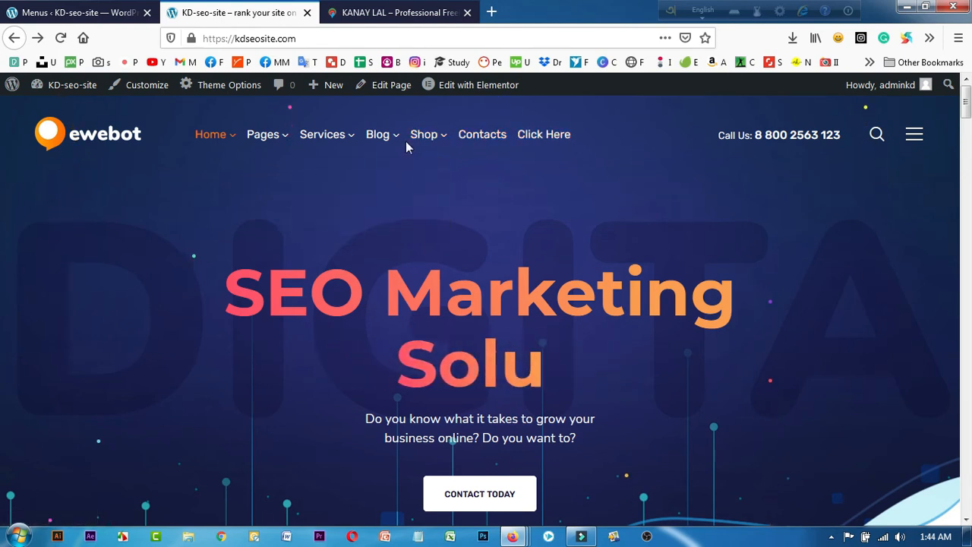
{"action": "mouse_move", "coordinate": [318, 145]}
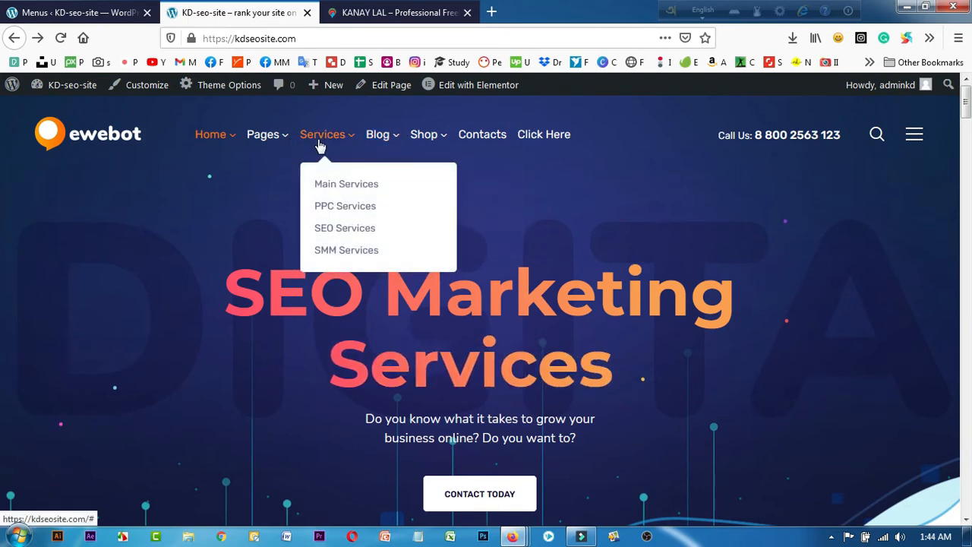
Return to the menu editor and examine which menus can be selected for editing, along with the structure of Main menu
{"action": "left_click", "coordinate": [80, 13]}
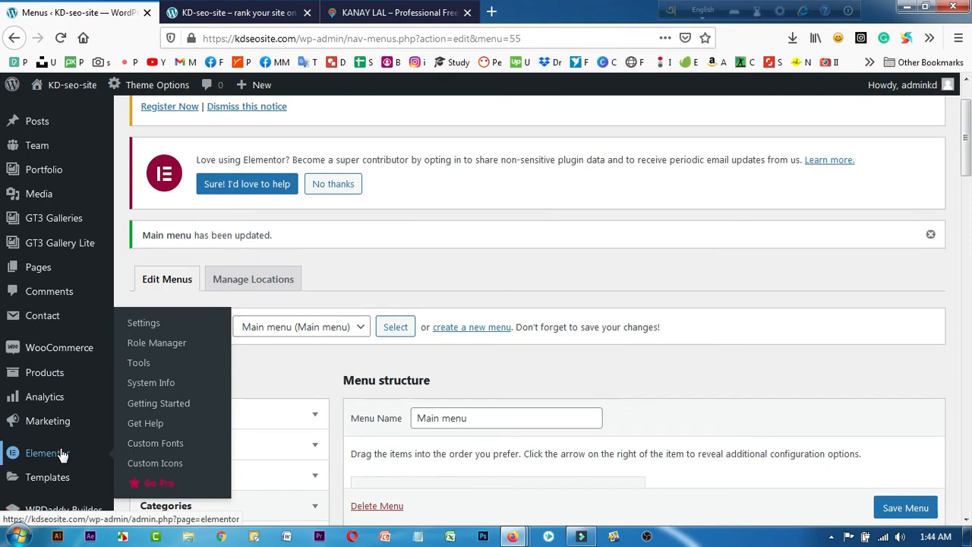
{"action": "scroll", "coordinate": [57, 425], "scroll_direction": "down", "scroll_amount": 5}
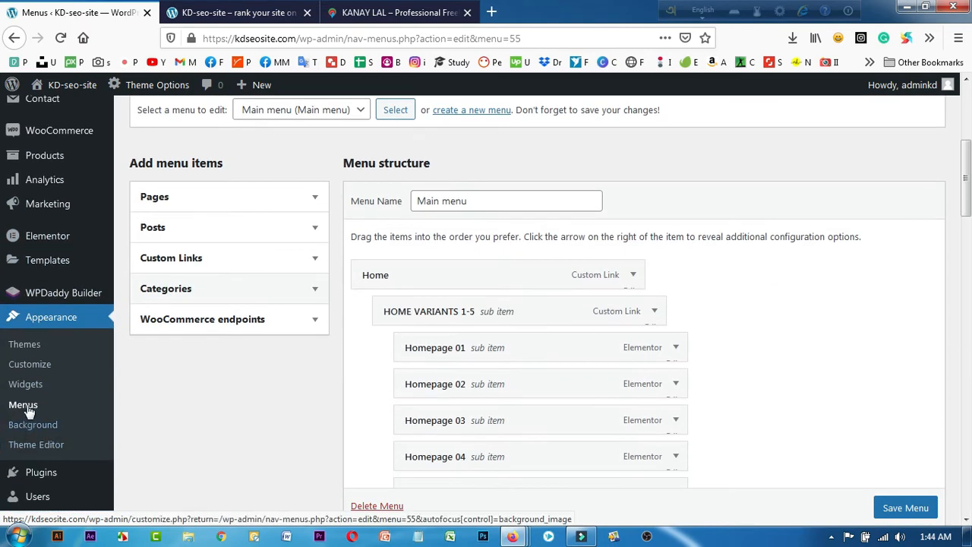
{"action": "scroll", "coordinate": [275, 415], "scroll_direction": "up", "scroll_amount": 2}
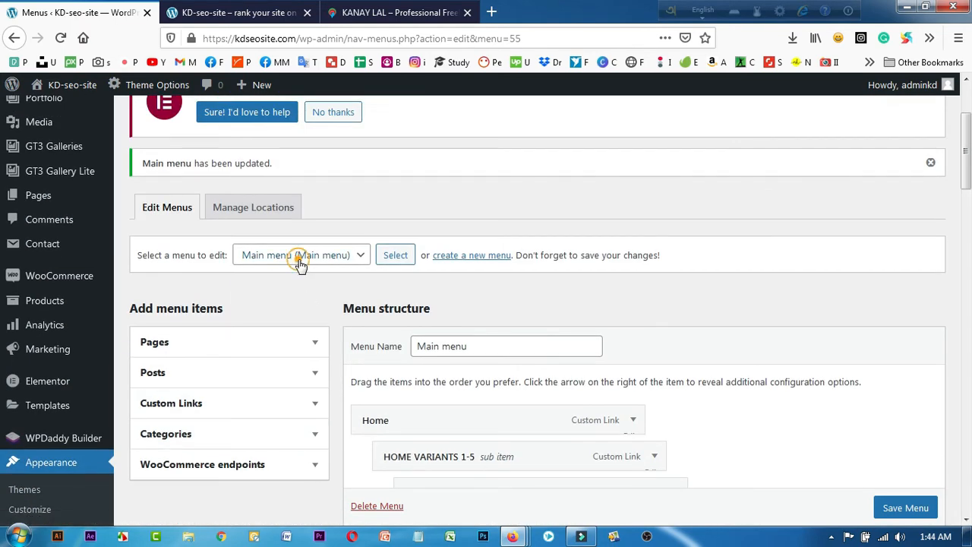
{"action": "left_click", "coordinate": [301, 258]}
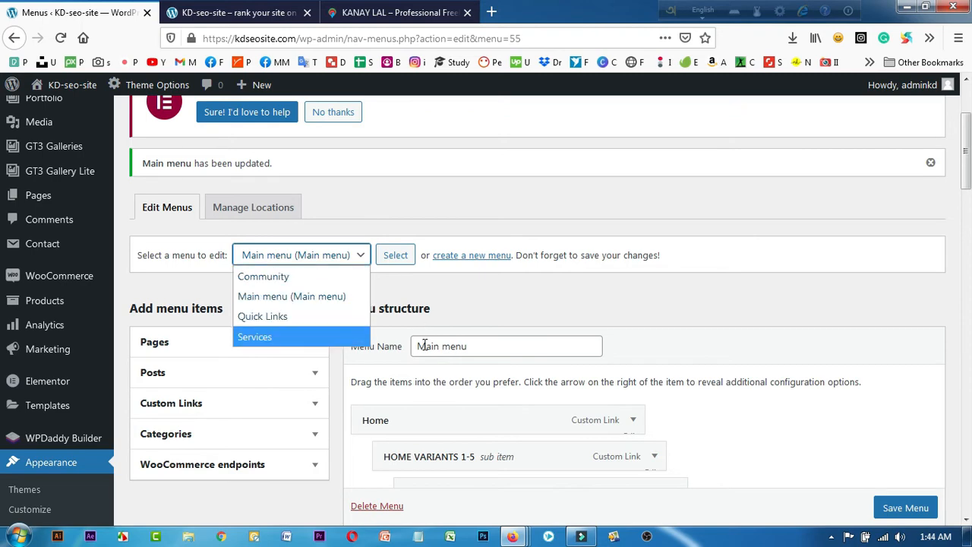
{"action": "scroll", "coordinate": [455, 410], "scroll_direction": "down", "scroll_amount": 3}
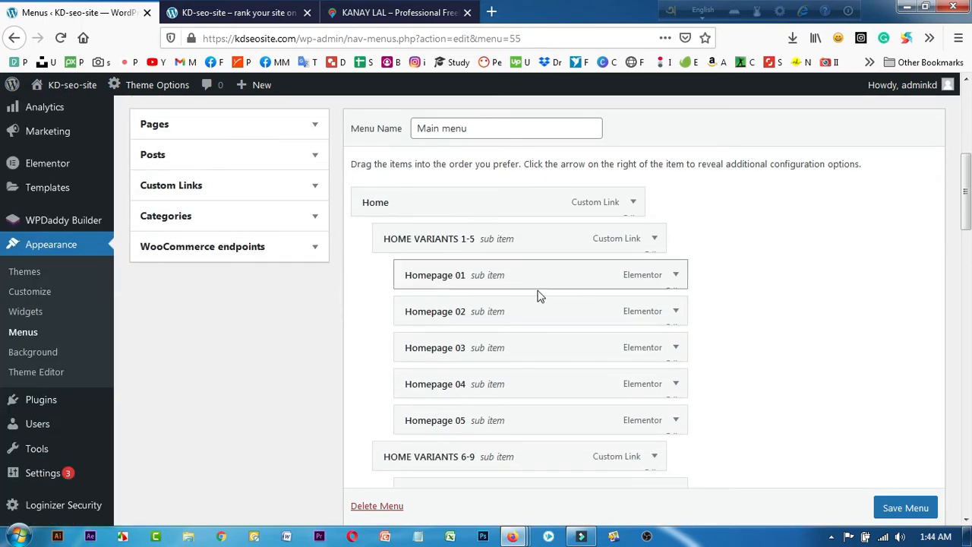
{"action": "scroll", "coordinate": [835, 470], "scroll_direction": "up", "scroll_amount": 2}
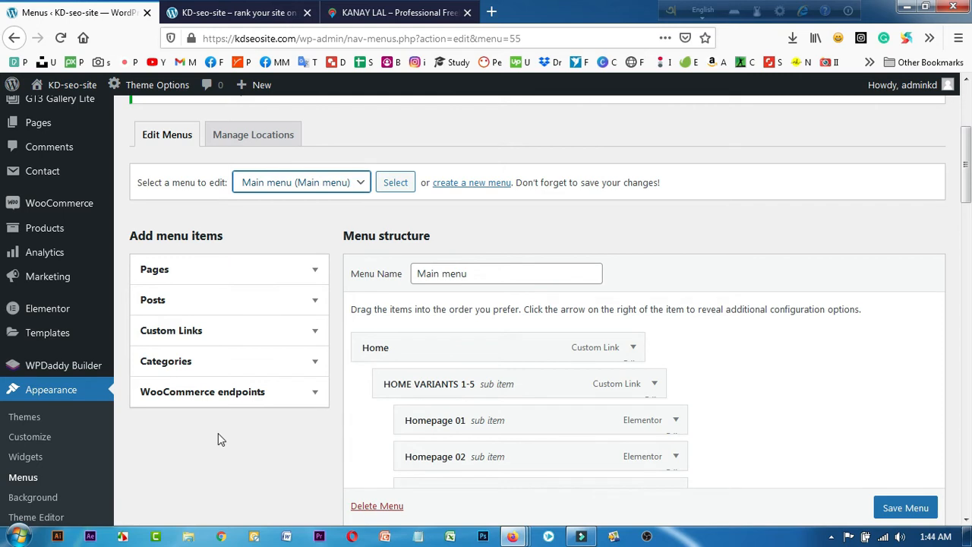
Examine the Custom Links fields in the menu editor and the dashboard's options for managing Pages
{"action": "left_click", "coordinate": [191, 338]}
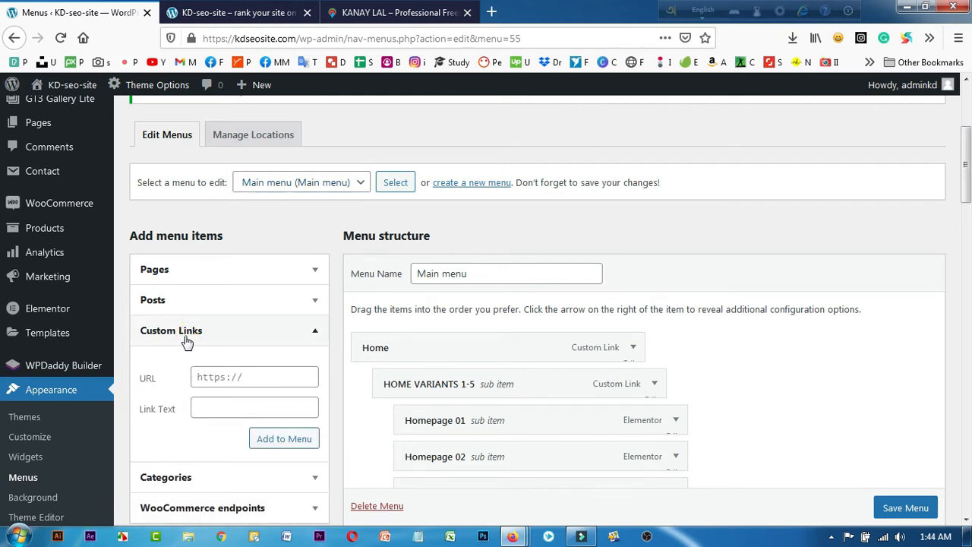
{"action": "left_click", "coordinate": [223, 337]}
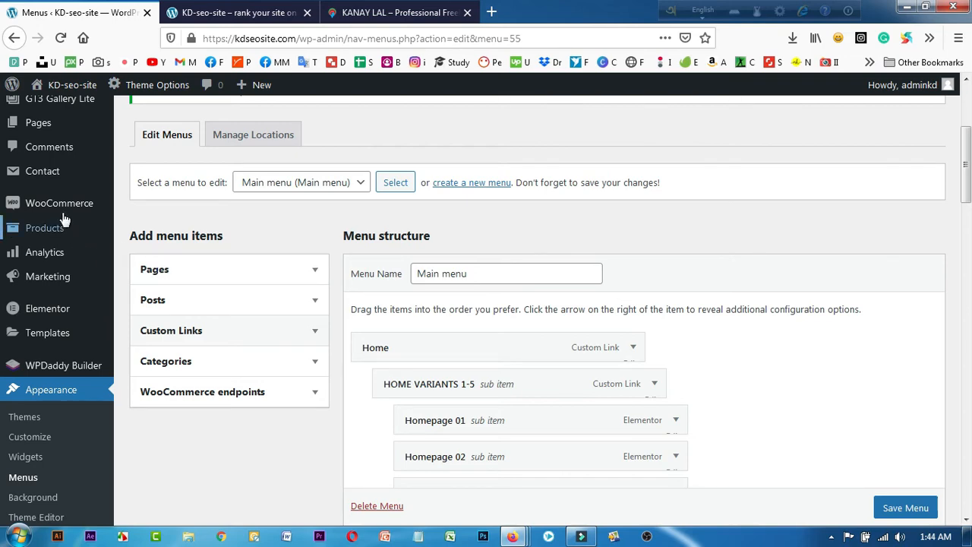
{"action": "scroll", "coordinate": [54, 221], "scroll_direction": "up", "scroll_amount": 3}
{"action": "mouse_move", "coordinate": [39, 270]}
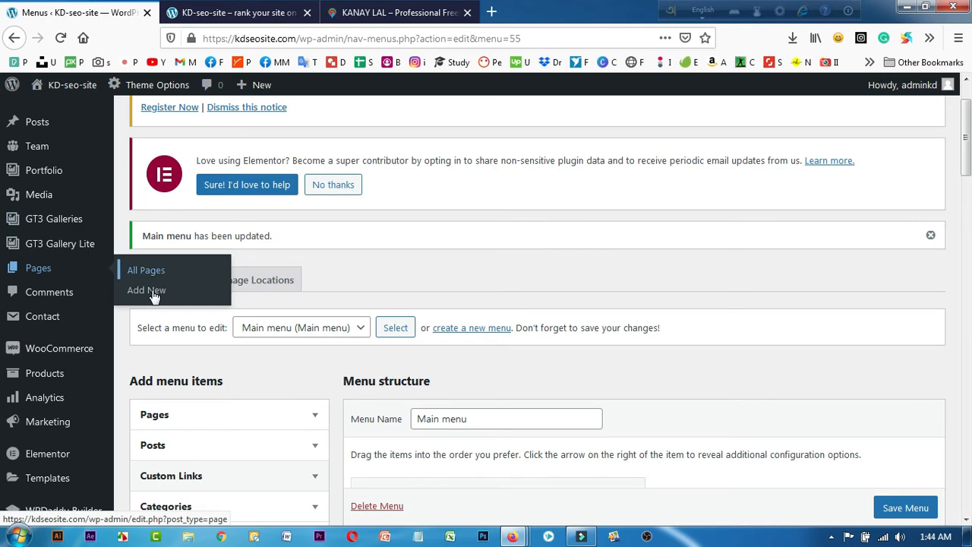
{"action": "scroll", "coordinate": [258, 317], "scroll_direction": "down", "scroll_amount": 5}
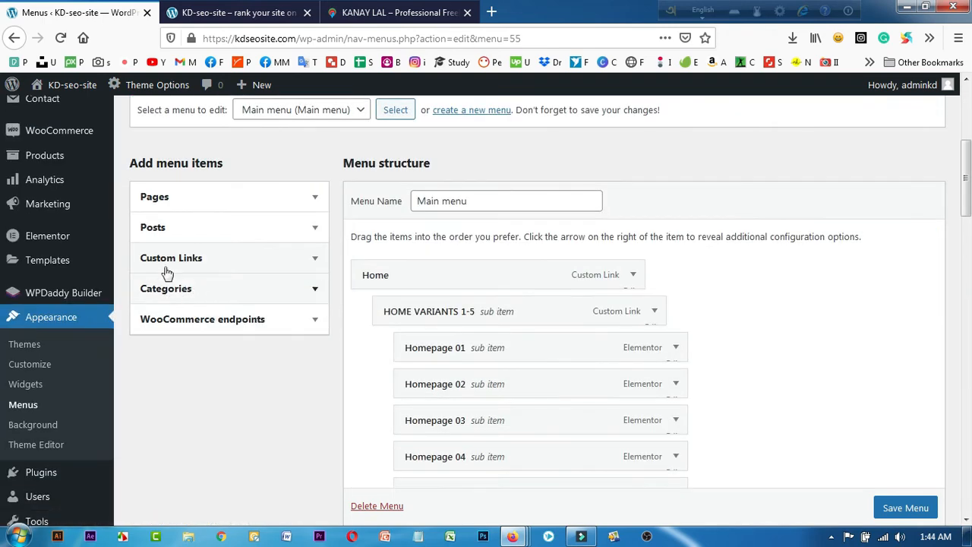
Examine the Posts that can be added to Main menu and the dashboard's post and category management options
{"action": "left_click", "coordinate": [269, 229]}
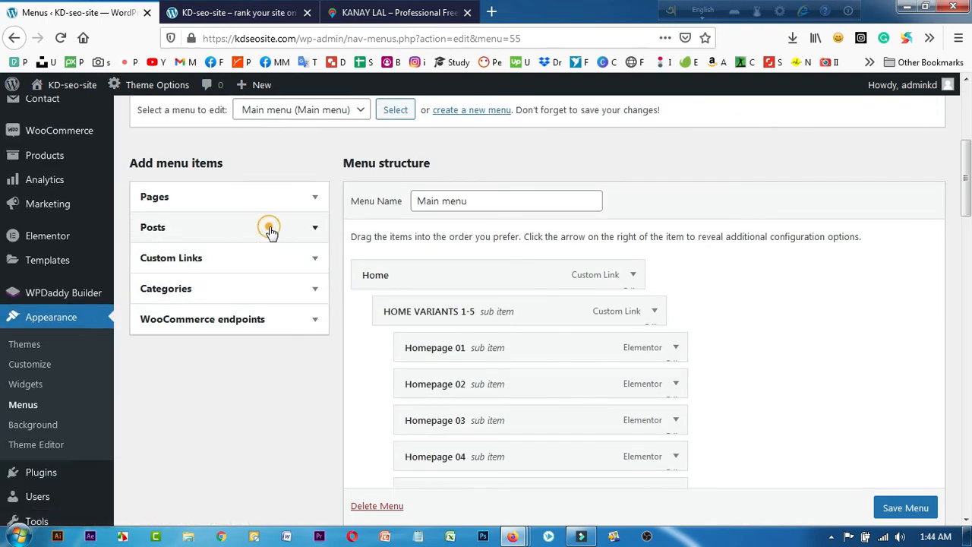
{"action": "scroll", "coordinate": [18, 219], "scroll_direction": "up", "scroll_amount": 5}
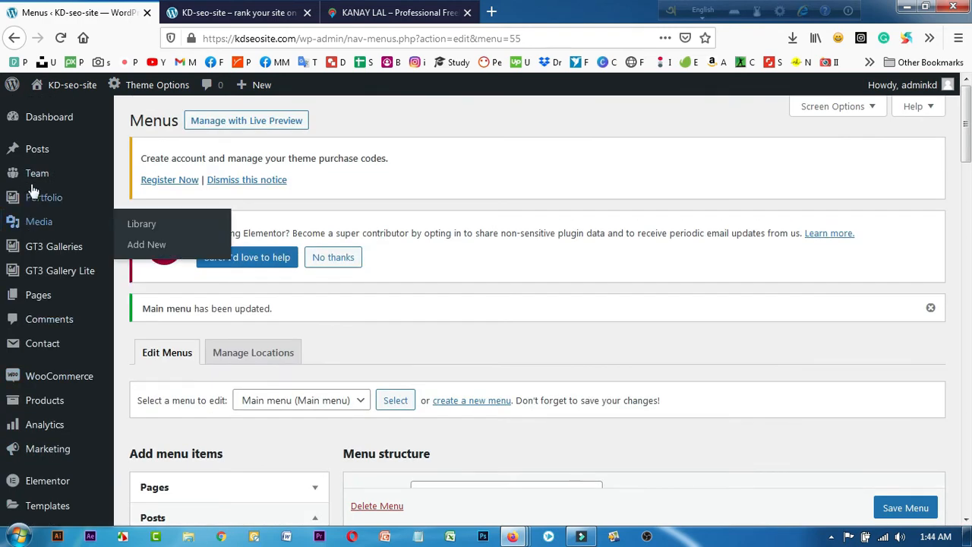
{"action": "mouse_move", "coordinate": [44, 154]}
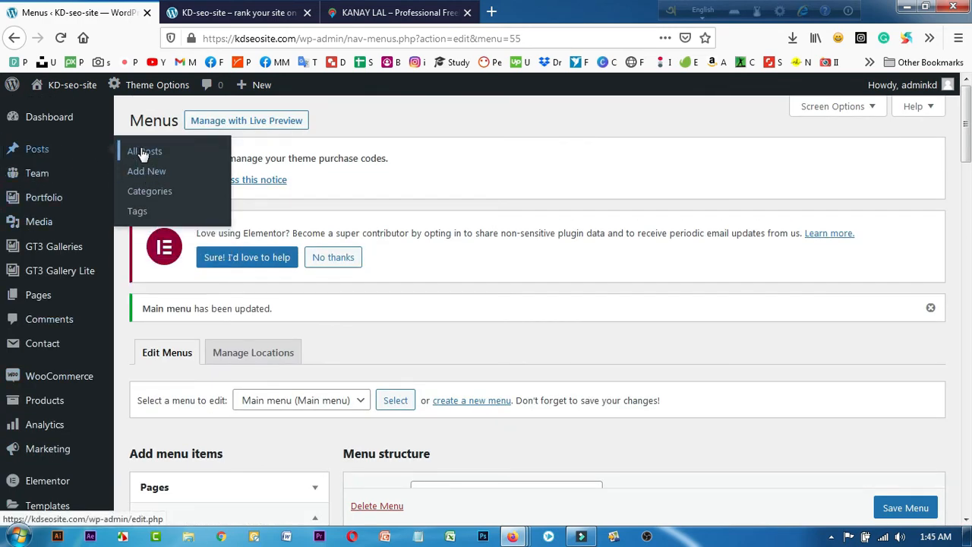
{"action": "scroll", "coordinate": [417, 278], "scroll_direction": "down", "scroll_amount": 7}
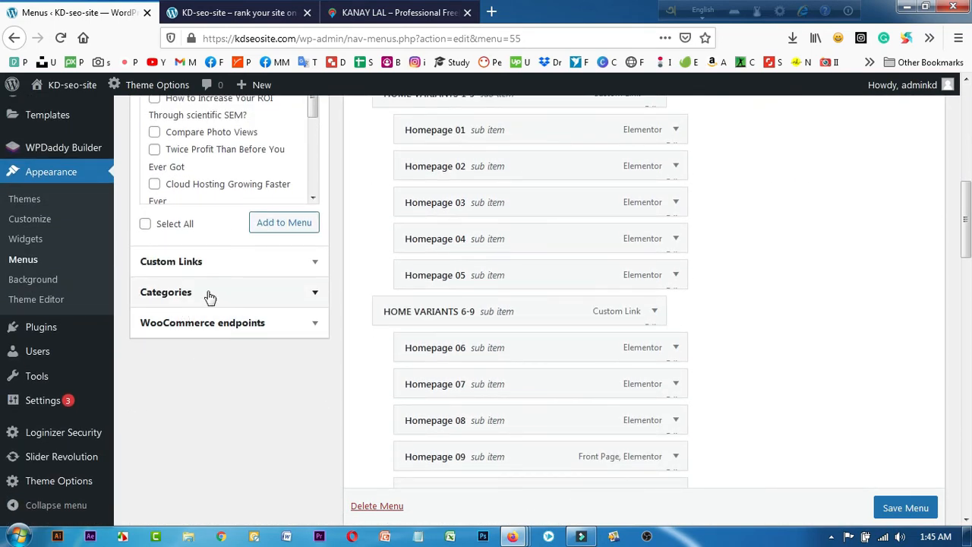
{"action": "scroll", "coordinate": [175, 293], "scroll_direction": "up", "scroll_amount": 8}
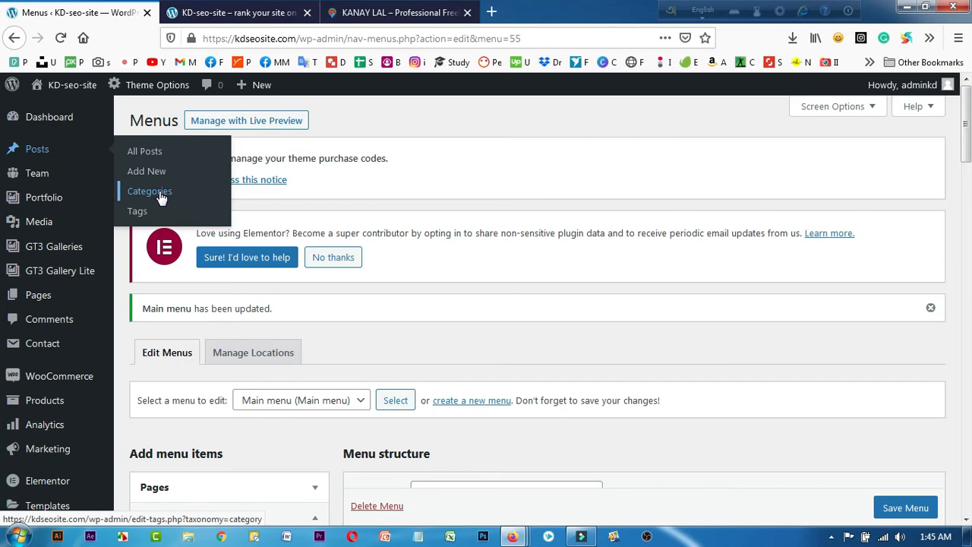
{"action": "scroll", "coordinate": [275, 319], "scroll_direction": "down", "scroll_amount": 5}
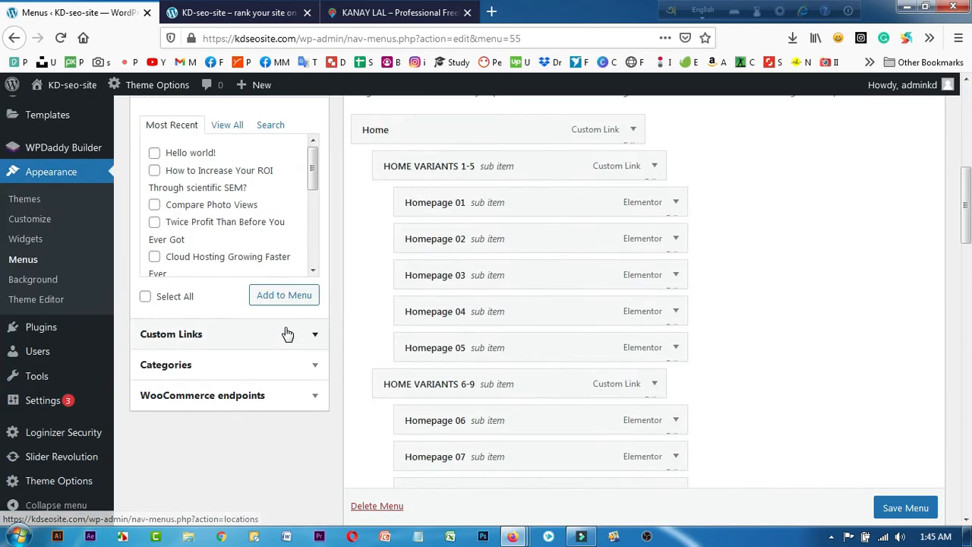
Examine the WooCommerce endpoints available for Main menu and the dashboard's WooCommerce and Products options, then collapse the endpoints list
{"action": "left_click", "coordinate": [192, 394]}
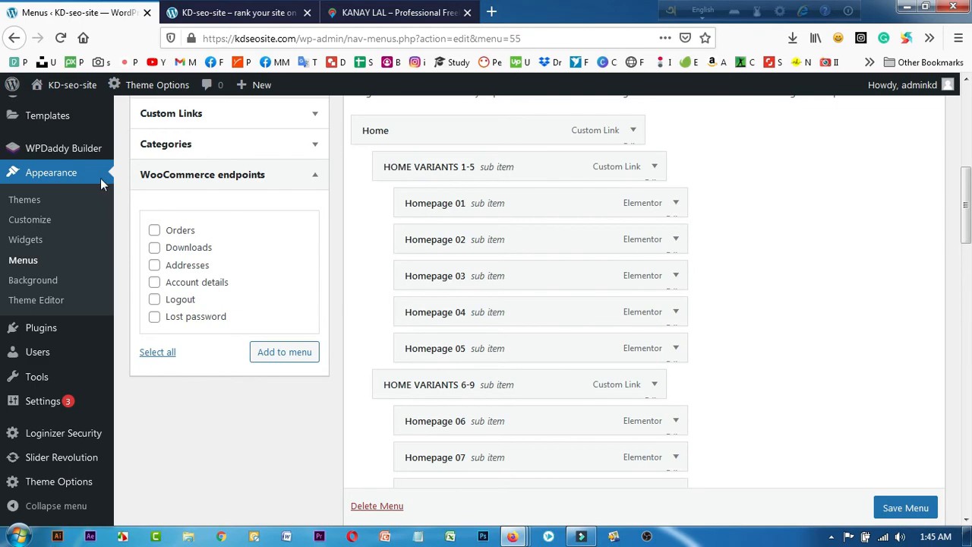
{"action": "scroll", "coordinate": [62, 153], "scroll_direction": "up", "scroll_amount": 7}
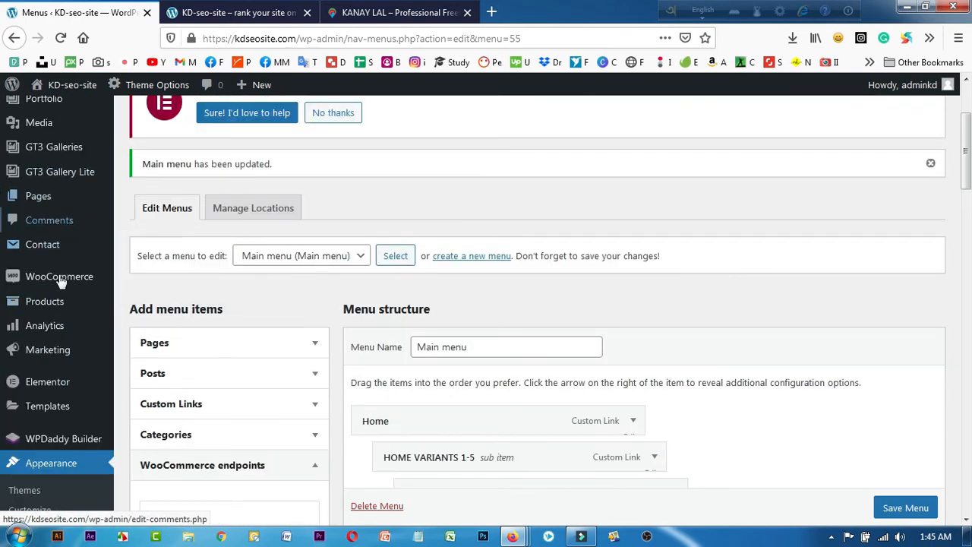
{"action": "mouse_move", "coordinate": [65, 283]}
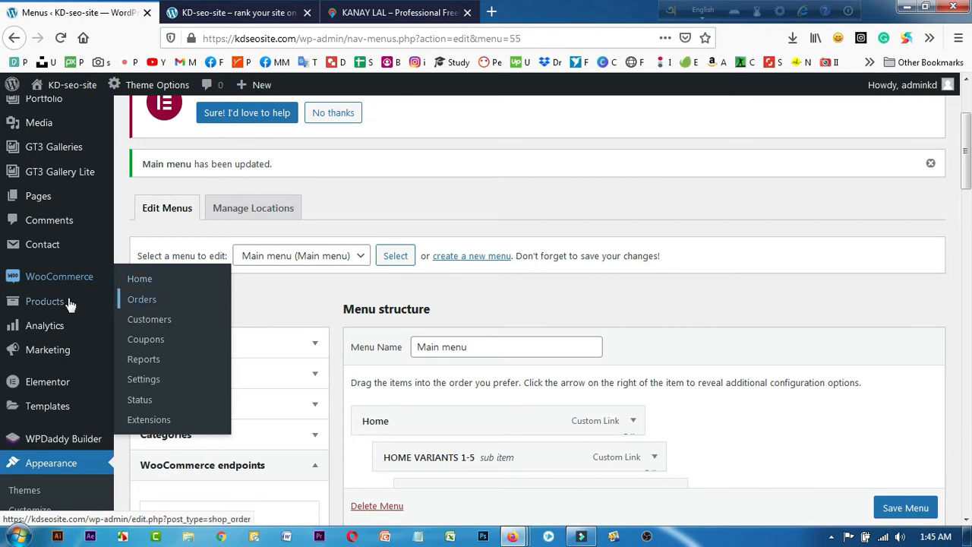
{"action": "mouse_move", "coordinate": [52, 313]}
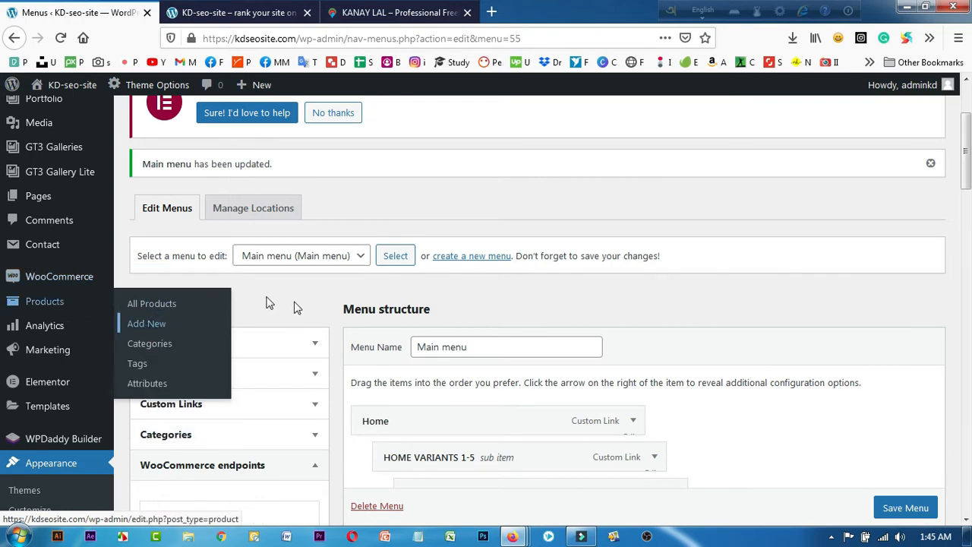
{"action": "scroll", "coordinate": [338, 337], "scroll_direction": "down", "scroll_amount": 3}
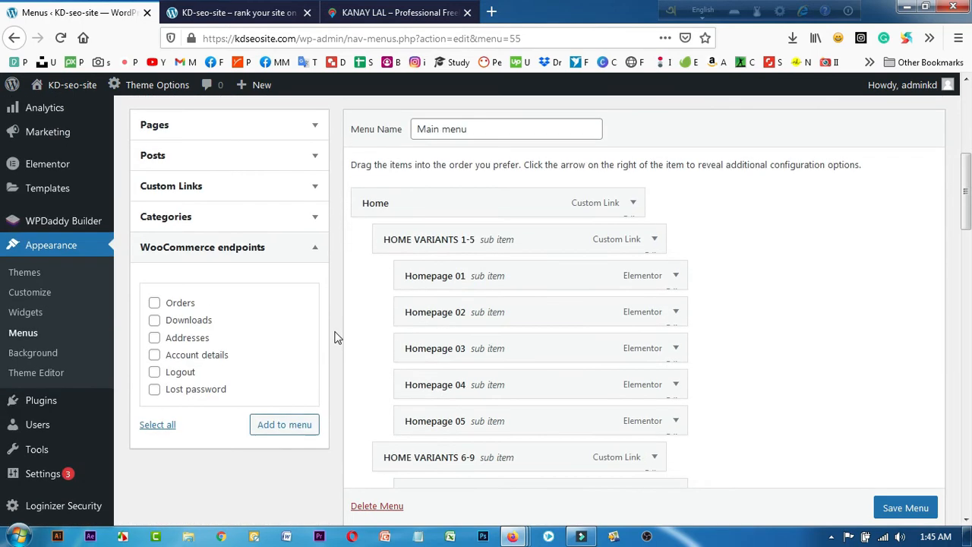
{"action": "left_click", "coordinate": [314, 248]}
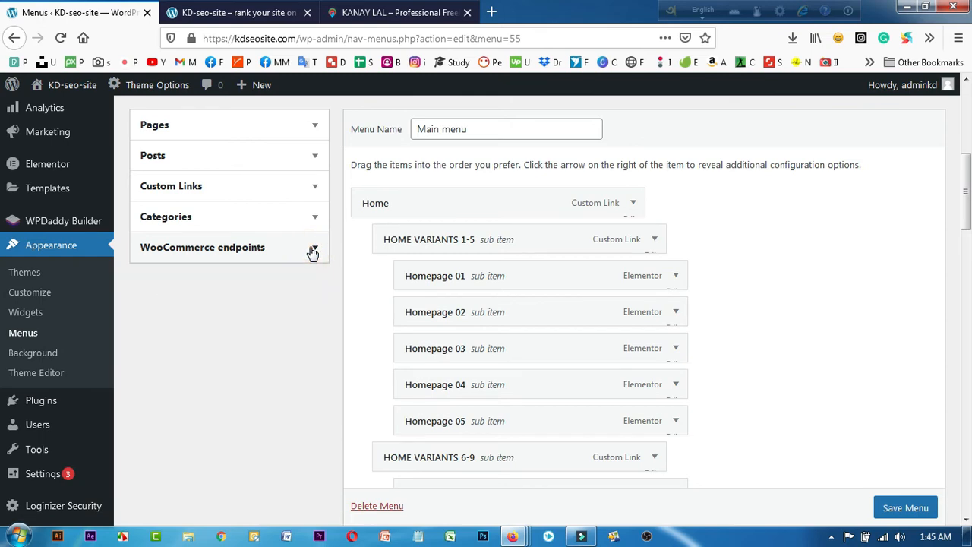
{"action": "scroll", "coordinate": [860, 320], "scroll_direction": "up", "scroll_amount": 5}
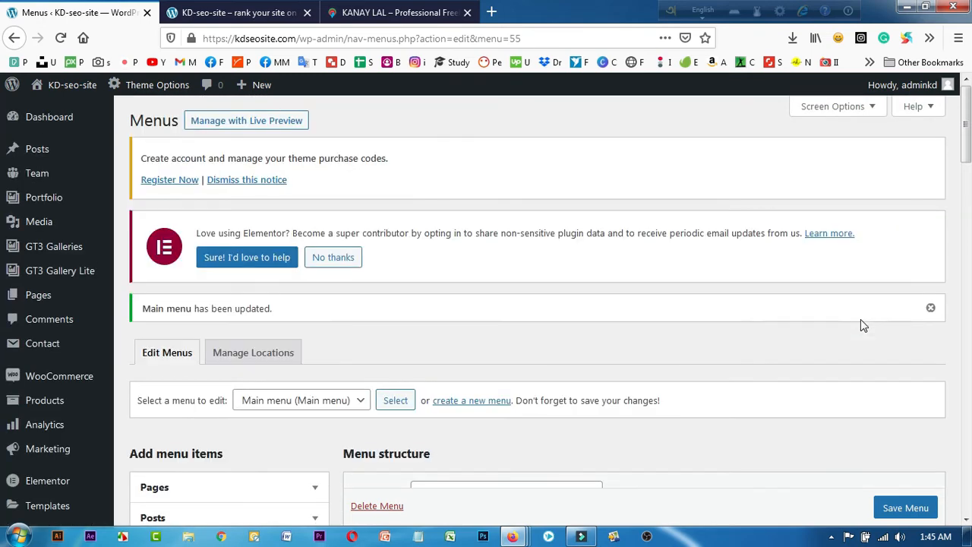
Review the home page's header navigation, including the Pages and Services submenus and the Click Here link
{"action": "left_click", "coordinate": [228, 12]}
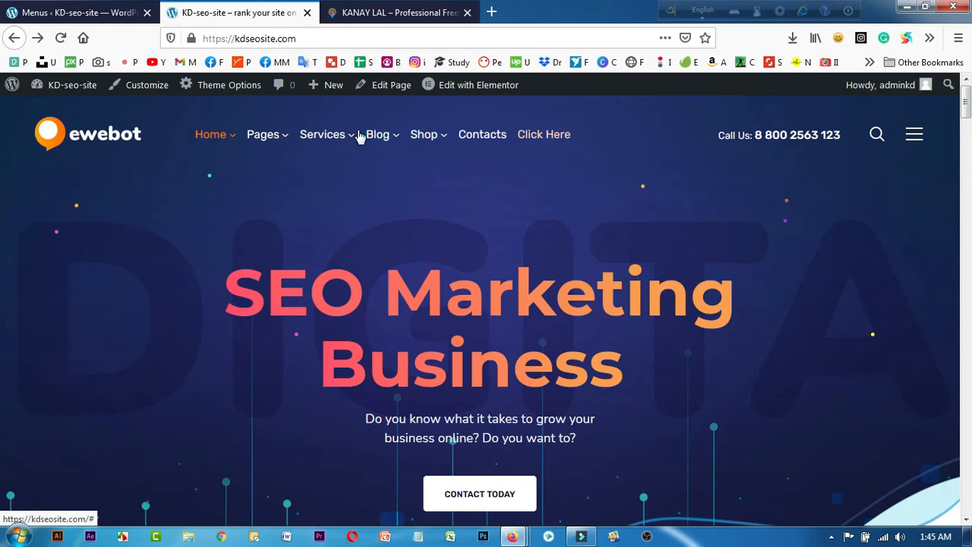
{"action": "mouse_move", "coordinate": [257, 143]}
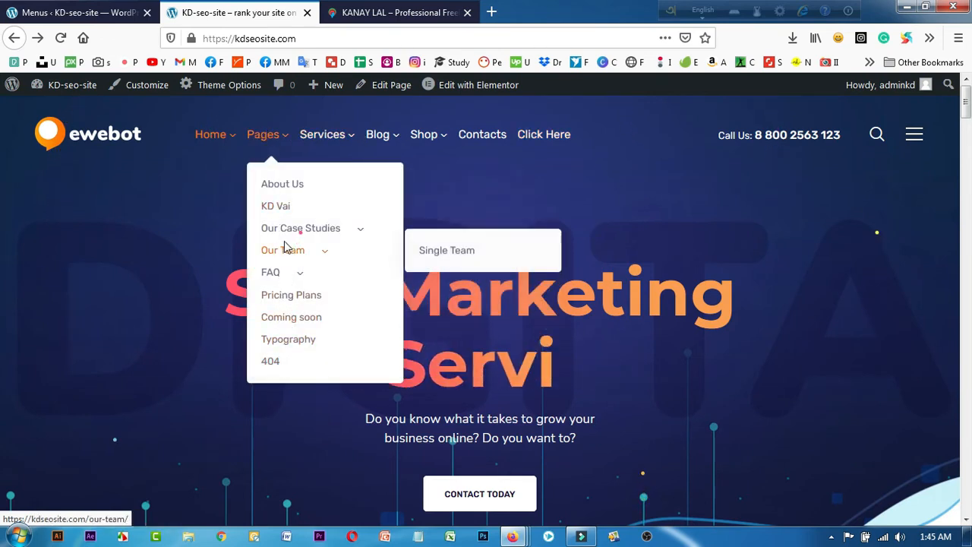
{"action": "mouse_move", "coordinate": [334, 136]}
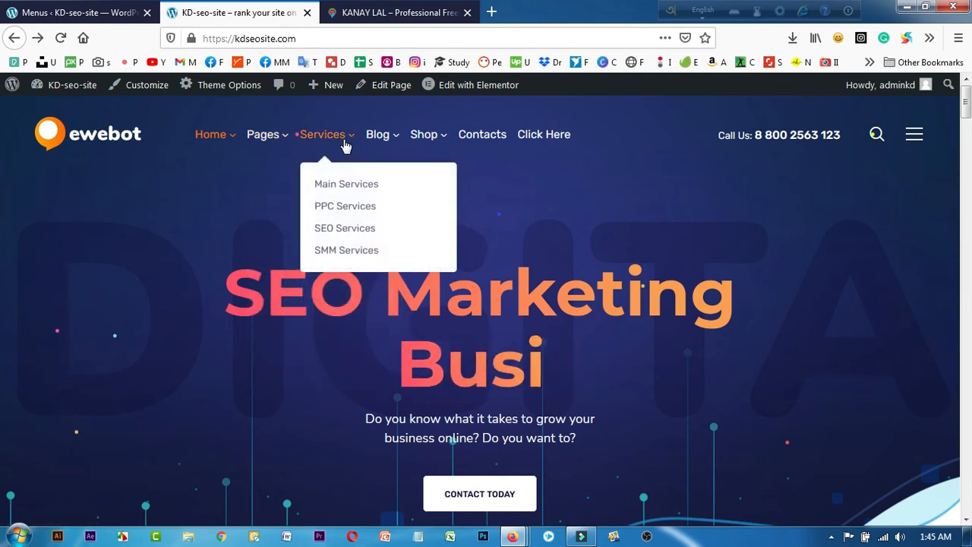
{"action": "mouse_move", "coordinate": [435, 144]}
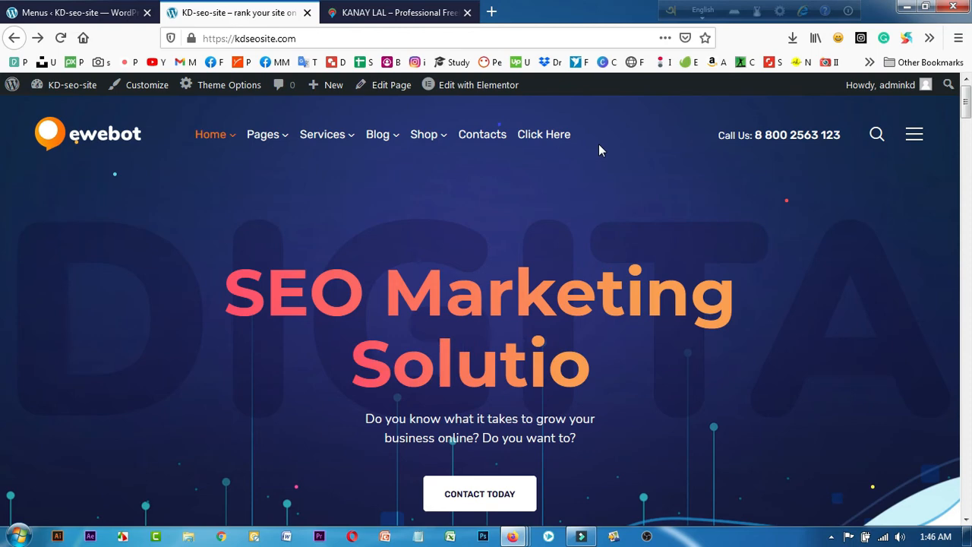
{"action": "mouse_move", "coordinate": [403, 158]}
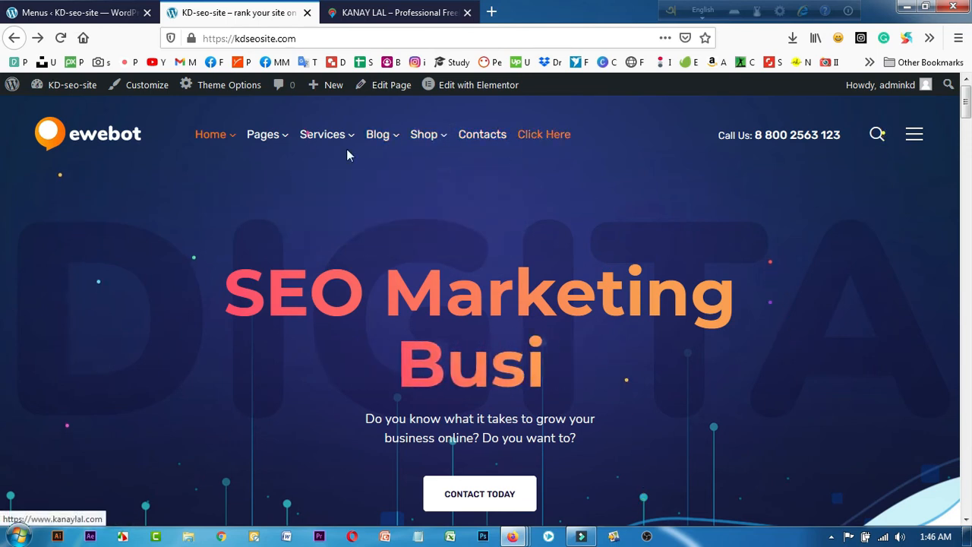
{"action": "mouse_move", "coordinate": [212, 140]}
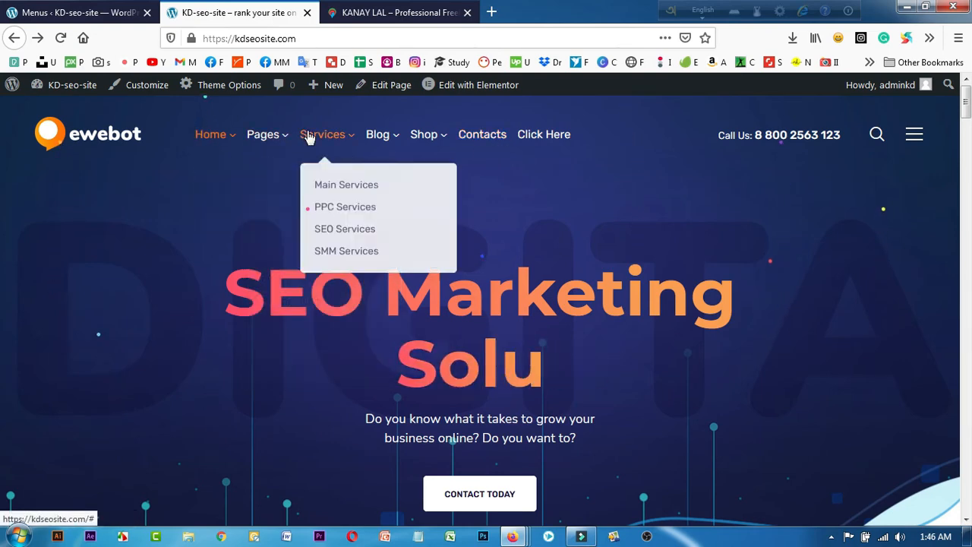
Examine the home page's header again, from the ewebot logo through the navigation items and their dropdown submenus
{"action": "left_click_drag", "start_coordinate": [238, 123], "coordinate": [441, 157]}
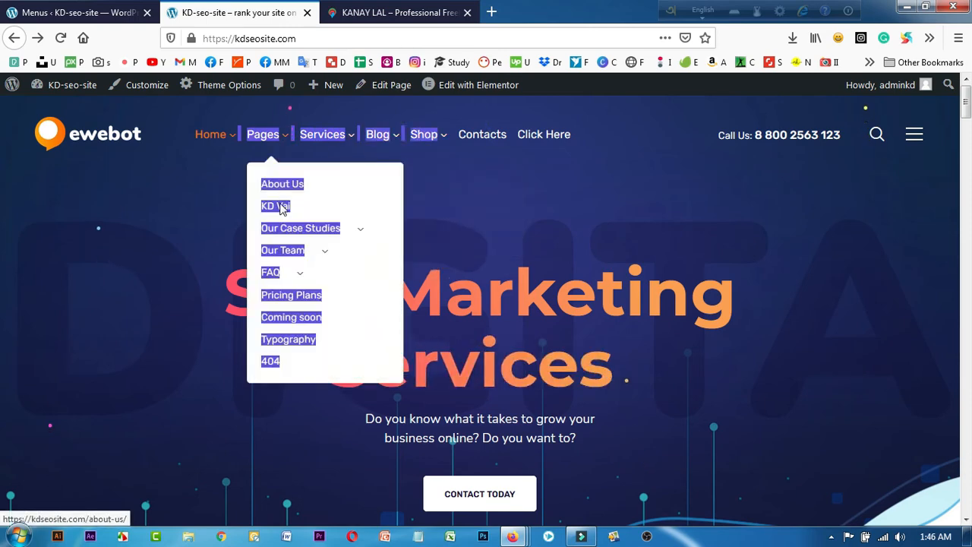
{"action": "left_click", "coordinate": [459, 196]}
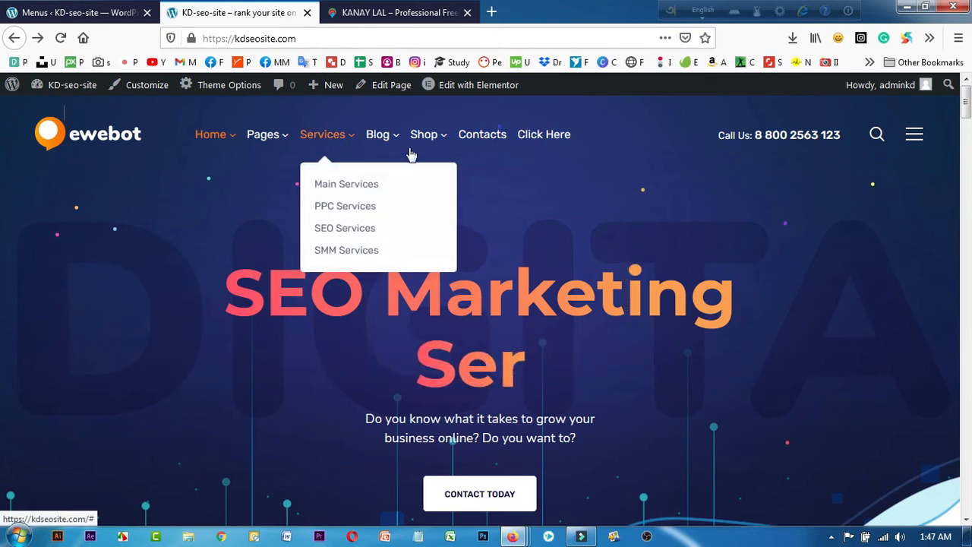
{"action": "mouse_move", "coordinate": [324, 148]}
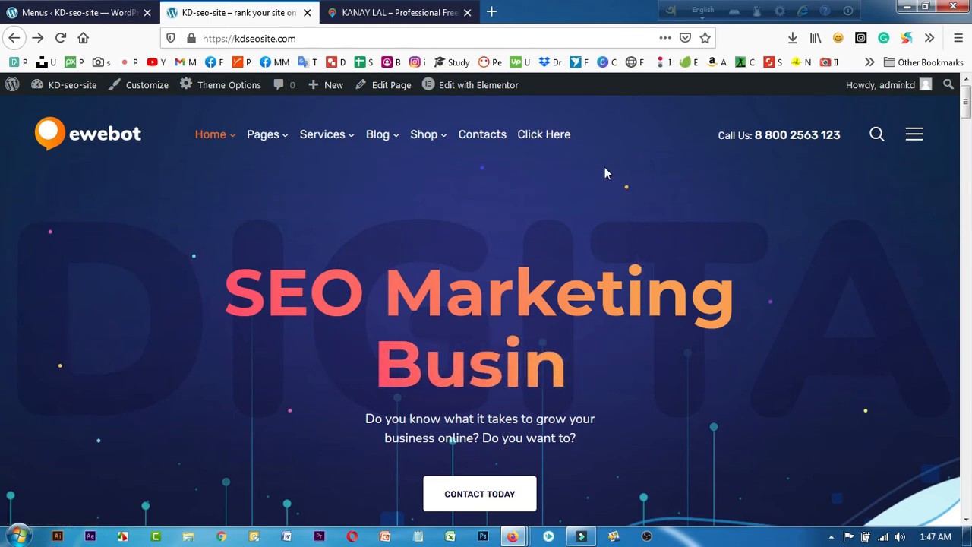
{"action": "left_click_drag", "start_coordinate": [606, 151], "coordinate": [194, 148]}
{"action": "left_click", "coordinate": [631, 138]}
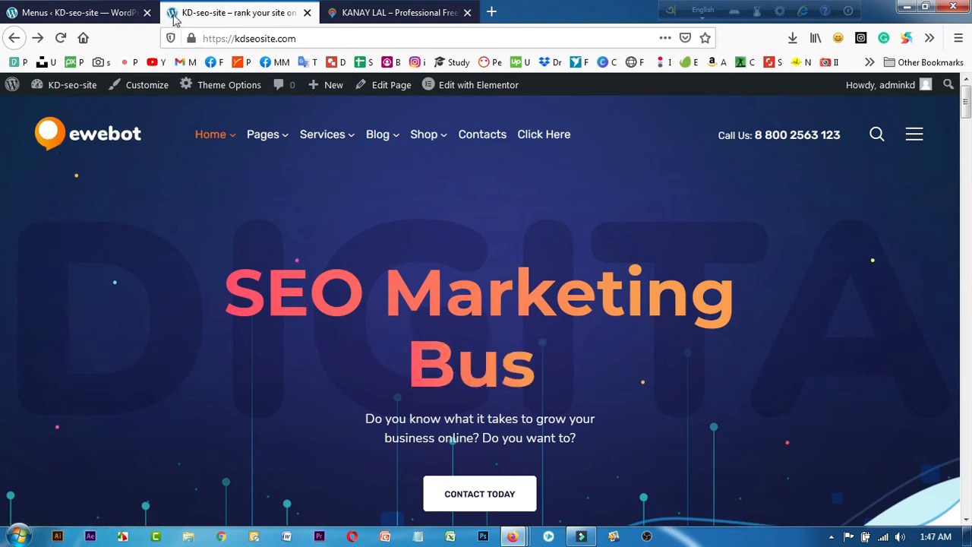
{"action": "left_click_drag", "start_coordinate": [49, 134], "coordinate": [376, 195]}
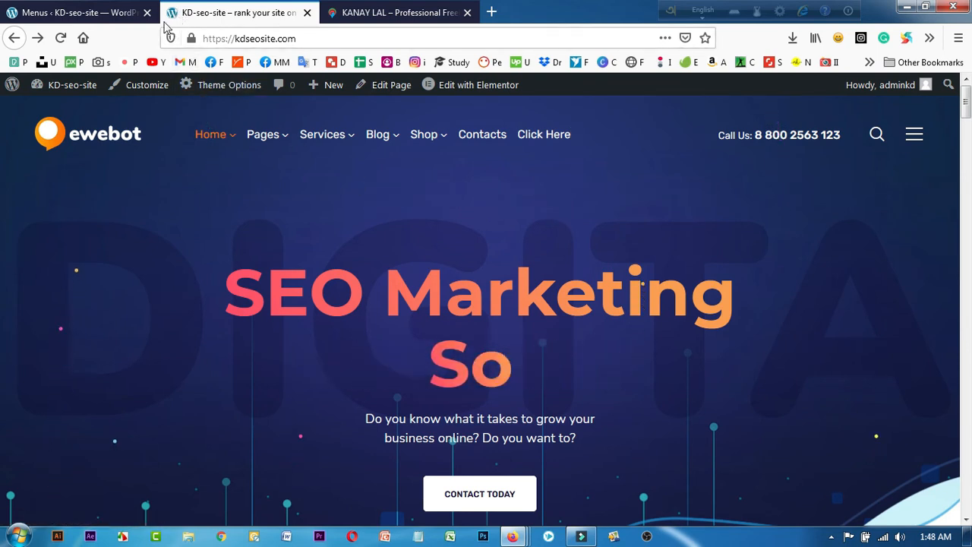
Dismiss both promotional pop-ups on the open freelancing blog and examine its text logo, header menu and posts
{"action": "left_click", "coordinate": [371, 14]}
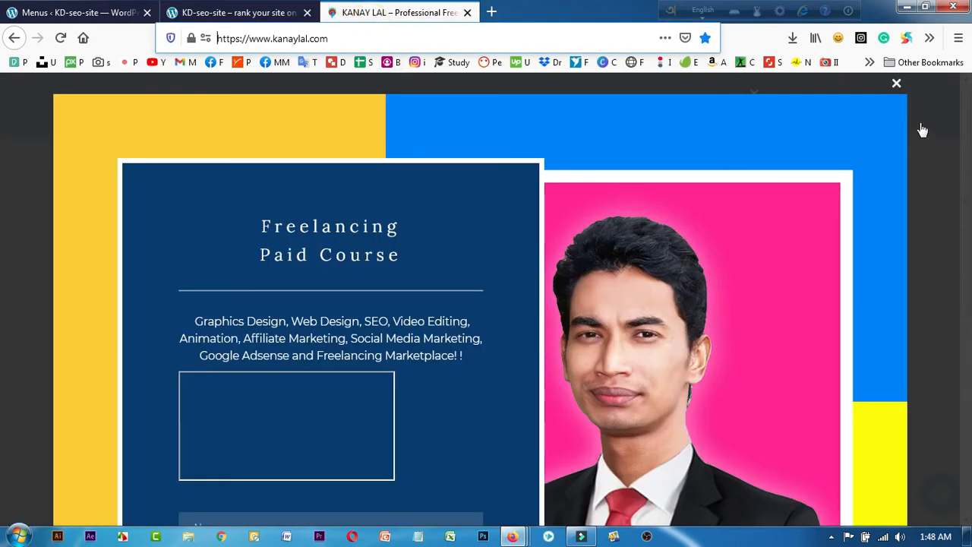
{"action": "left_click", "coordinate": [897, 84]}
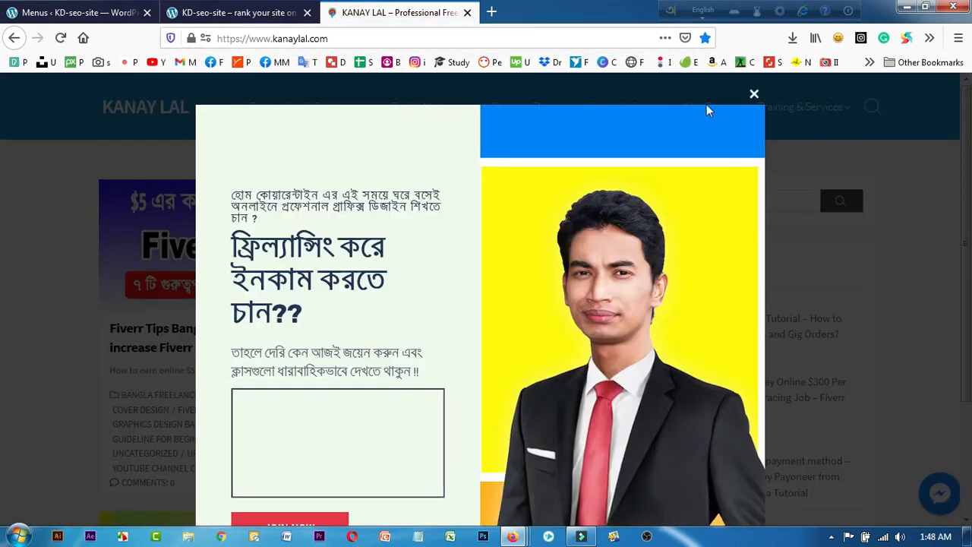
{"action": "left_click", "coordinate": [754, 95]}
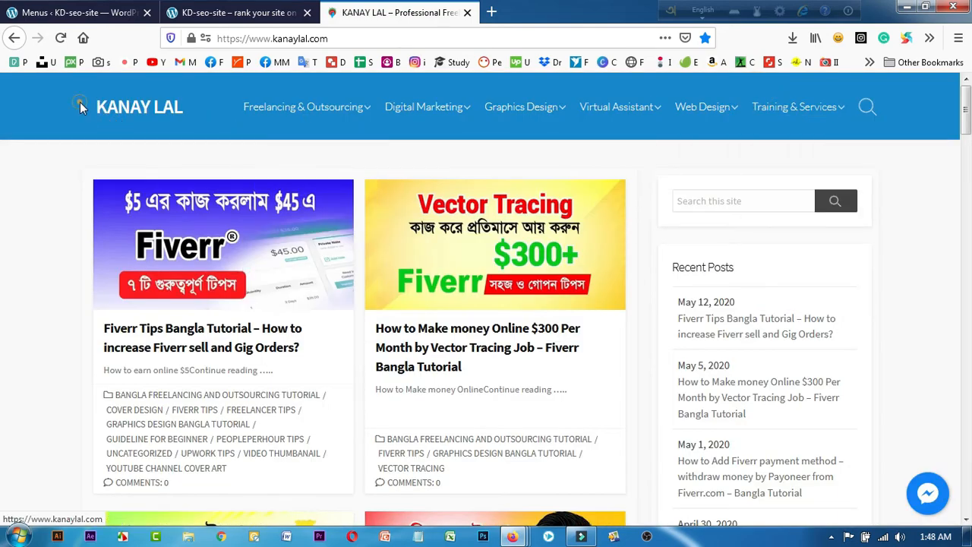
{"action": "left_click_drag", "start_coordinate": [80, 101], "coordinate": [196, 104]}
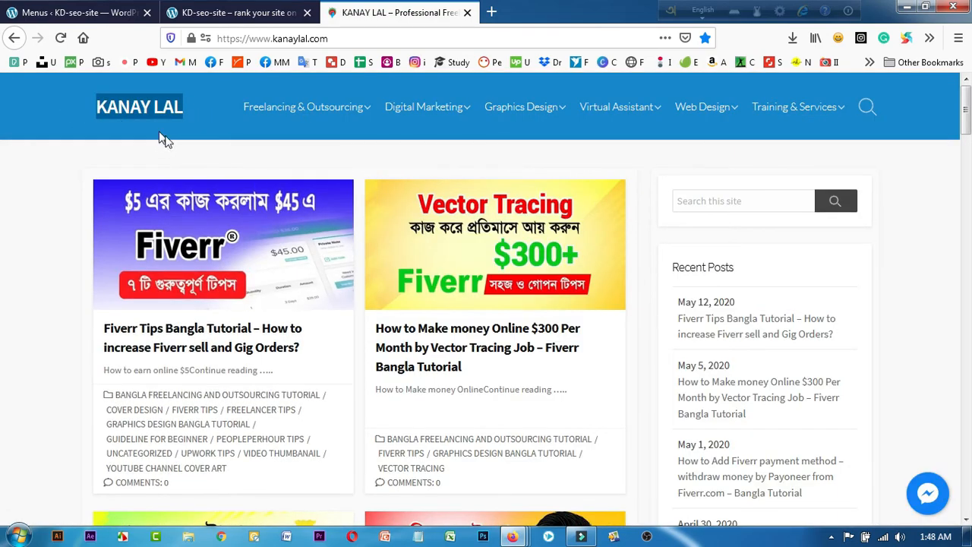
{"action": "scroll", "coordinate": [159, 152], "scroll_direction": "down", "scroll_amount": 7}
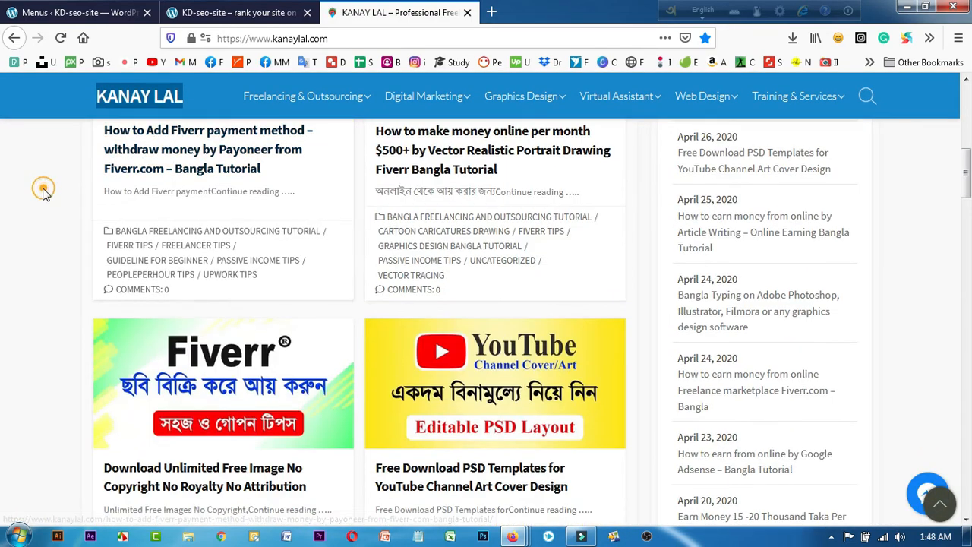
{"action": "left_click", "coordinate": [43, 189]}
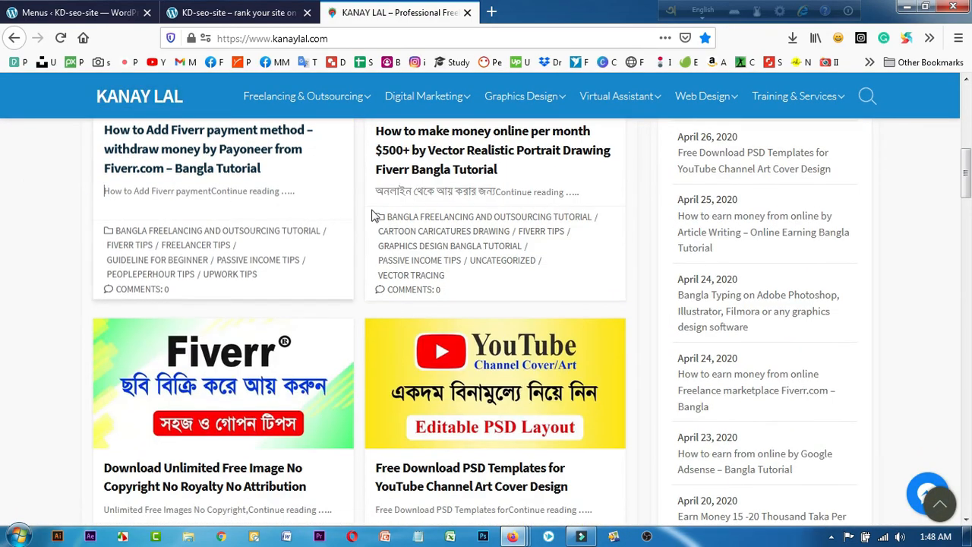
{"action": "scroll", "coordinate": [372, 228], "scroll_direction": "up", "scroll_amount": 7}
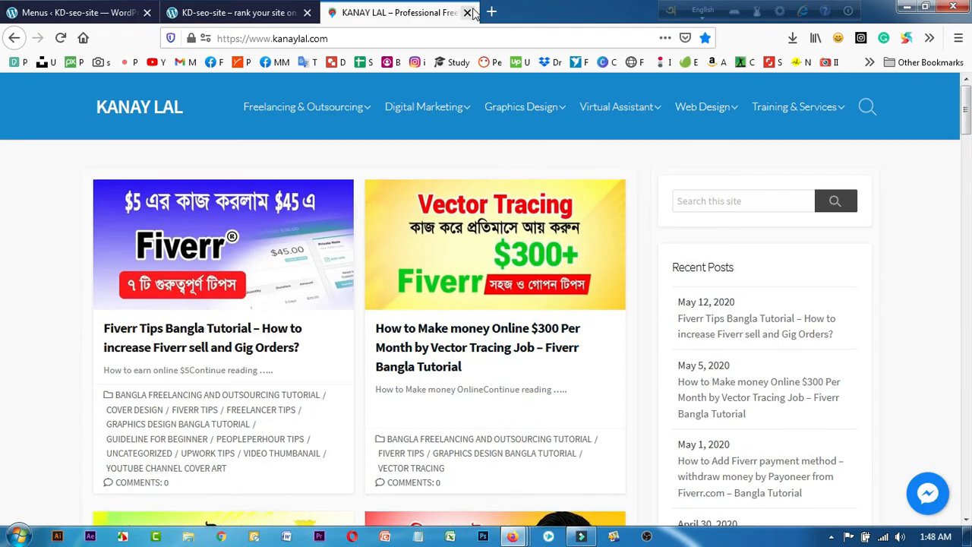
Close the freelancing blog and Menus tabs, open a blank browser tab and return to the KD-seo-site home page
{"action": "left_click", "coordinate": [470, 13]}
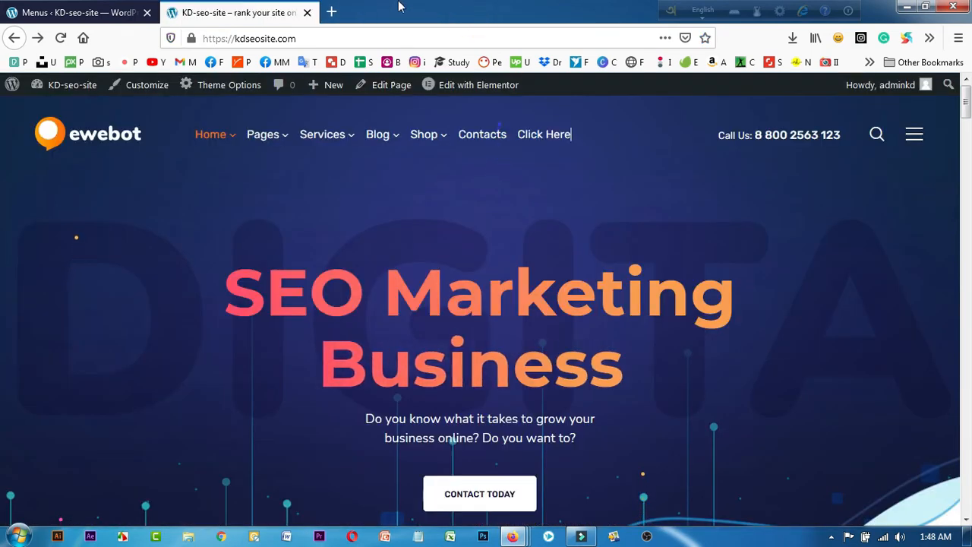
{"action": "left_click", "coordinate": [146, 13]}
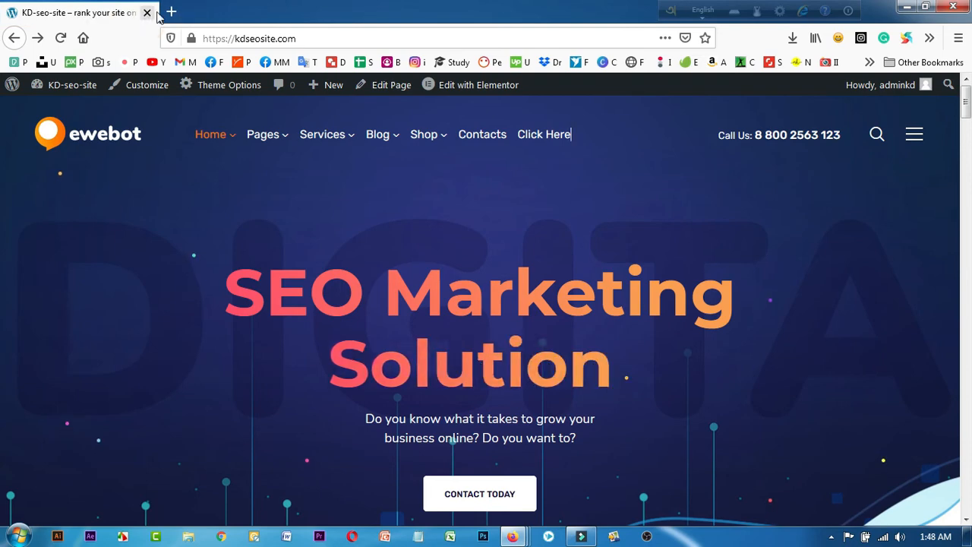
{"action": "left_click", "coordinate": [171, 13]}
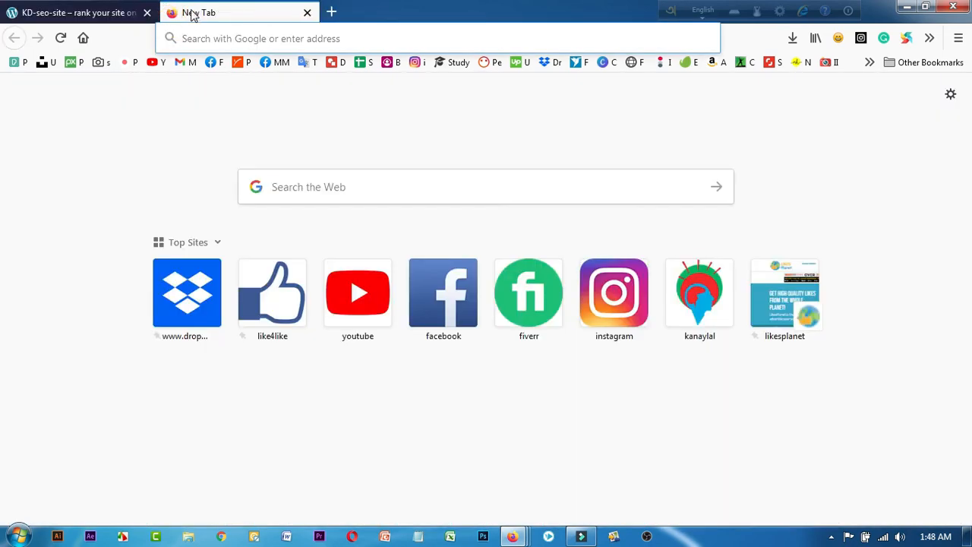
{"action": "left_click", "coordinate": [102, 13]}
Look over the home page's header and hero section, and open the page in the WordPress Customizer
{"action": "mouse_move", "coordinate": [210, 134]}
{"action": "mouse_move", "coordinate": [334, 207]}
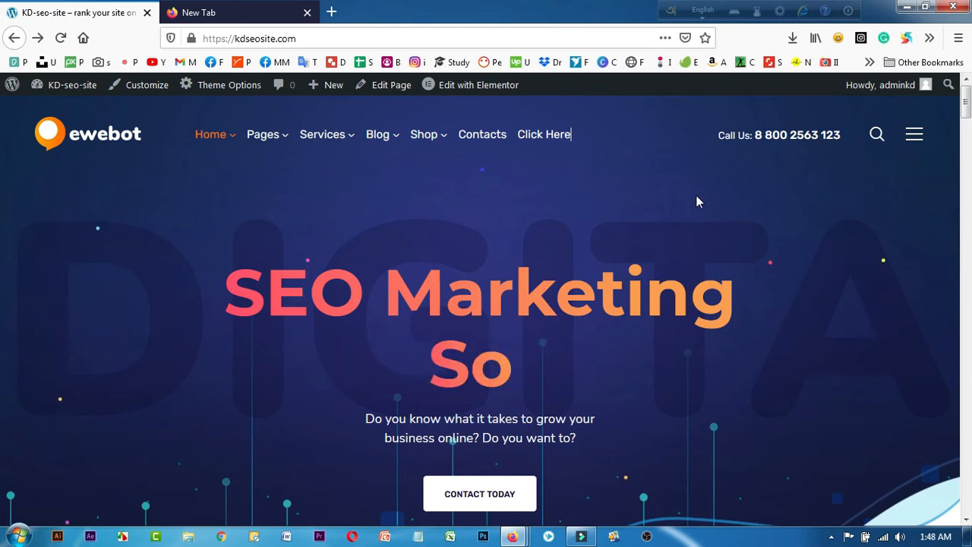
{"action": "scroll", "coordinate": [696, 205], "scroll_direction": "down", "scroll_amount": 3}
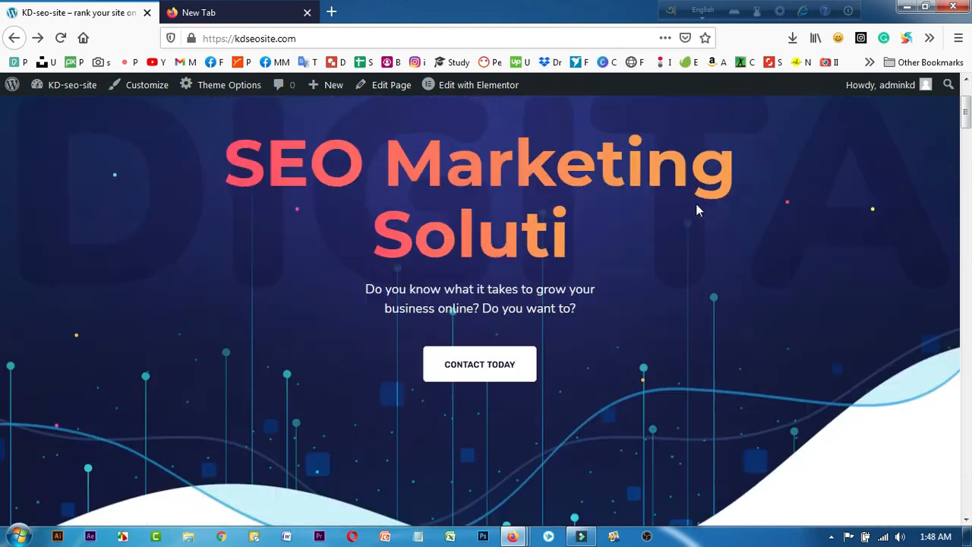
{"action": "scroll", "coordinate": [657, 186], "scroll_direction": "up", "scroll_amount": 3}
{"action": "mouse_move", "coordinate": [81, 89]}
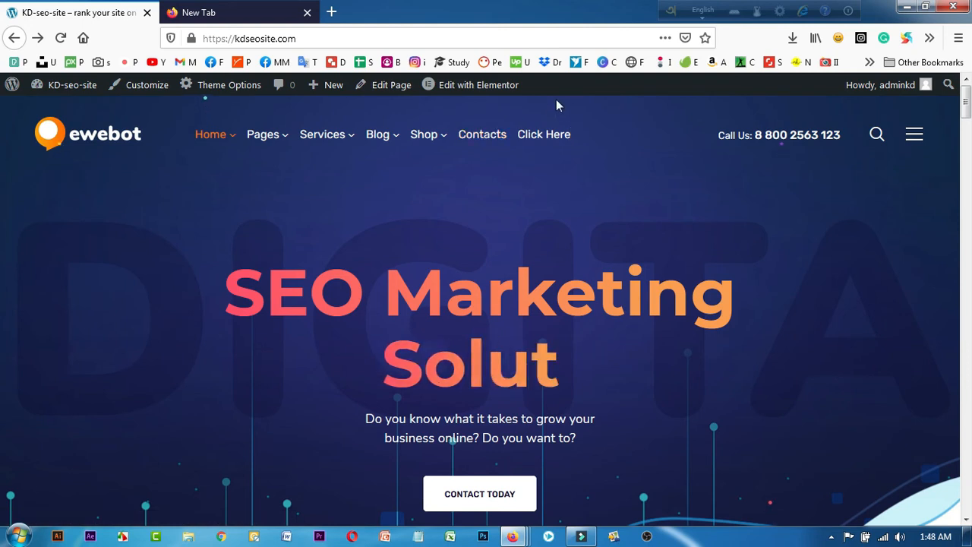
{"action": "left_click", "coordinate": [146, 88]}
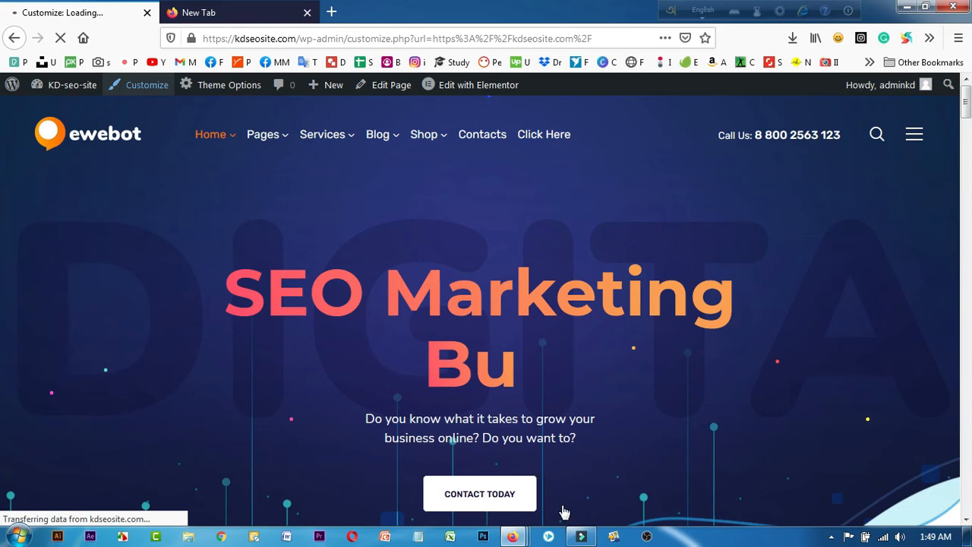
Exit Avro Keyboard, replace the blank browser tab with a new one and return to the loading Customizer
{"action": "left_click", "coordinate": [304, 12]}
{"action": "left_click", "coordinate": [670, 10]}
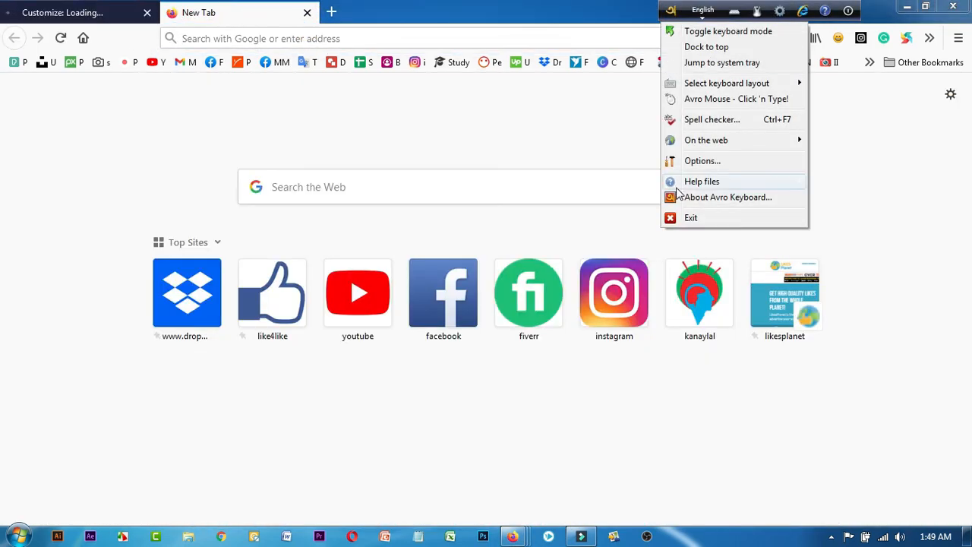
{"action": "left_click", "coordinate": [672, 217]}
{"action": "left_click", "coordinate": [307, 12]}
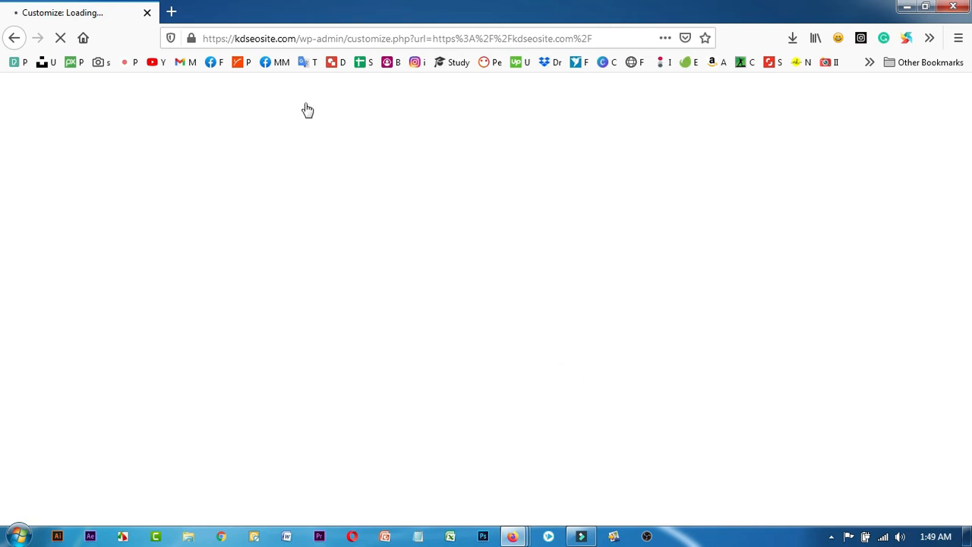
{"action": "left_click", "coordinate": [171, 11]}
{"action": "left_click", "coordinate": [104, 8]}
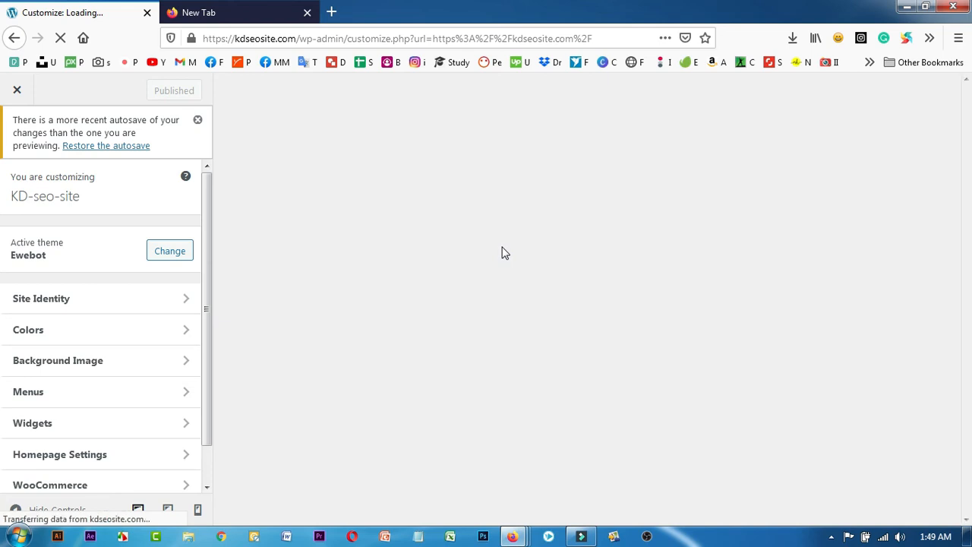
Examine the Customizer's Site Identity settings for title, tagline and icon, and its list of other sections
{"action": "left_click", "coordinate": [74, 297]}
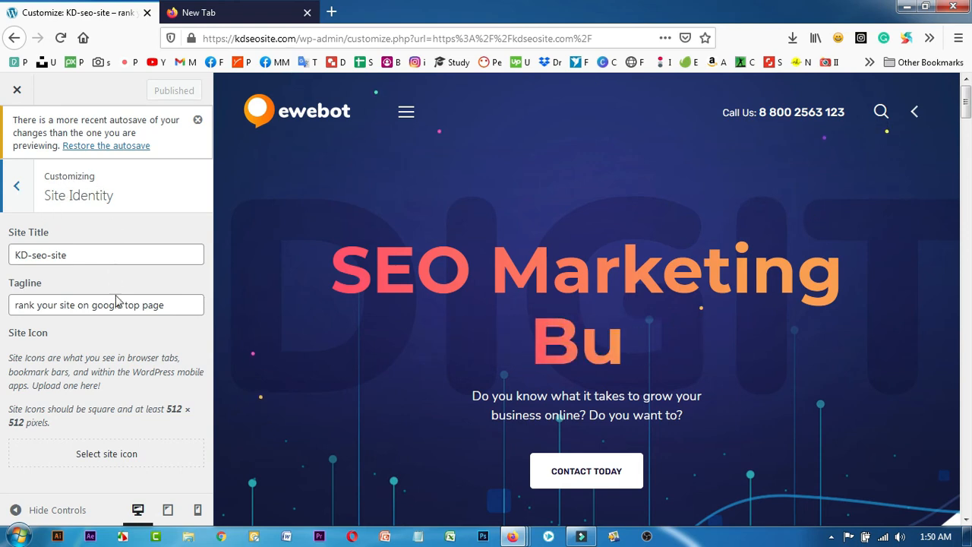
{"action": "left_click", "coordinate": [17, 186]}
{"action": "scroll", "coordinate": [71, 319], "scroll_direction": "down", "scroll_amount": 1}
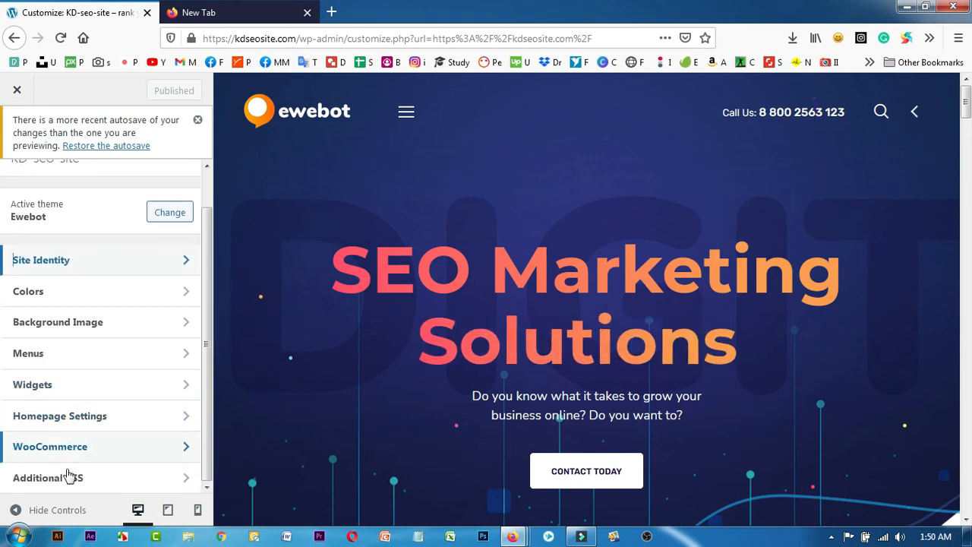
{"action": "scroll", "coordinate": [90, 295], "scroll_direction": "up", "scroll_amount": 1}
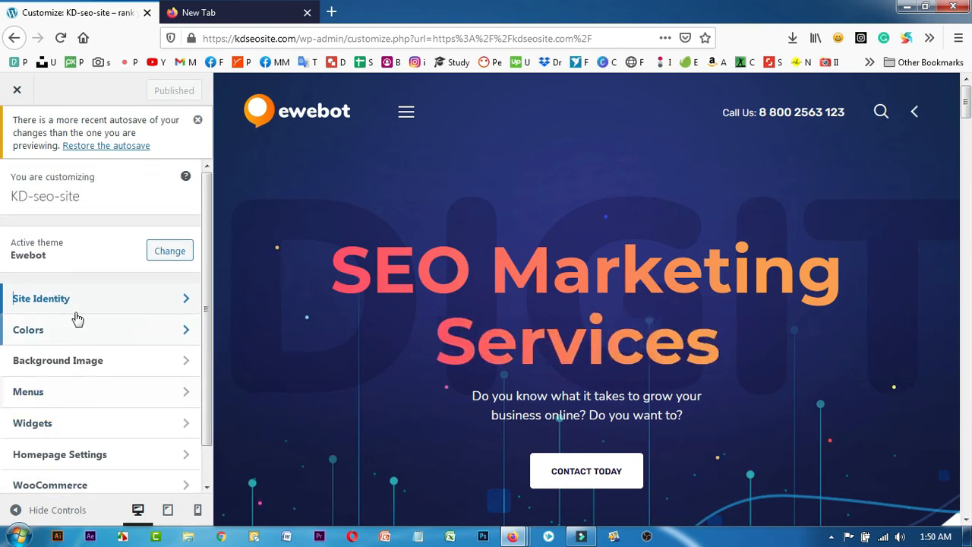
{"action": "scroll", "coordinate": [85, 363], "scroll_direction": "down", "scroll_amount": 1}
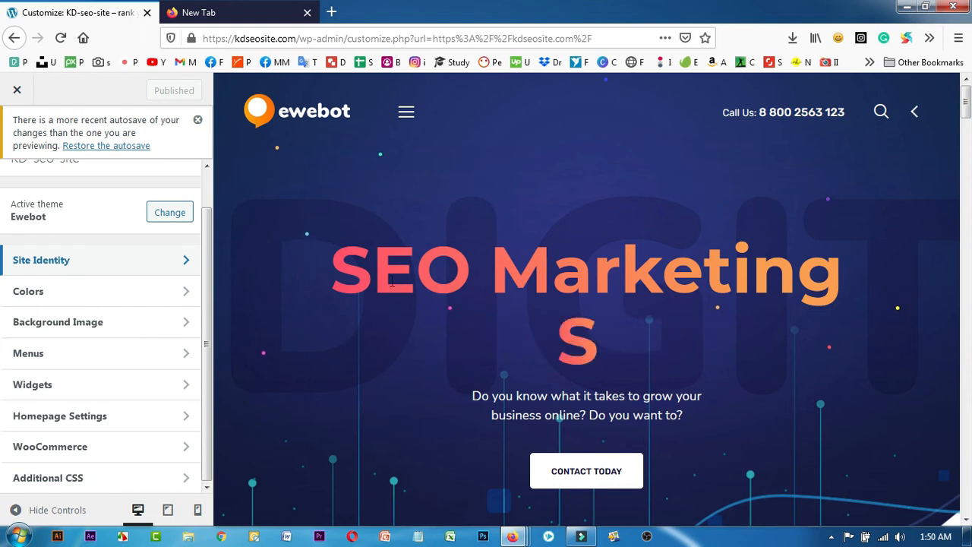
{"action": "scroll", "coordinate": [67, 231], "scroll_direction": "up", "scroll_amount": 1}
{"action": "scroll", "coordinate": [67, 232], "scroll_direction": "up", "scroll_amount": 1}
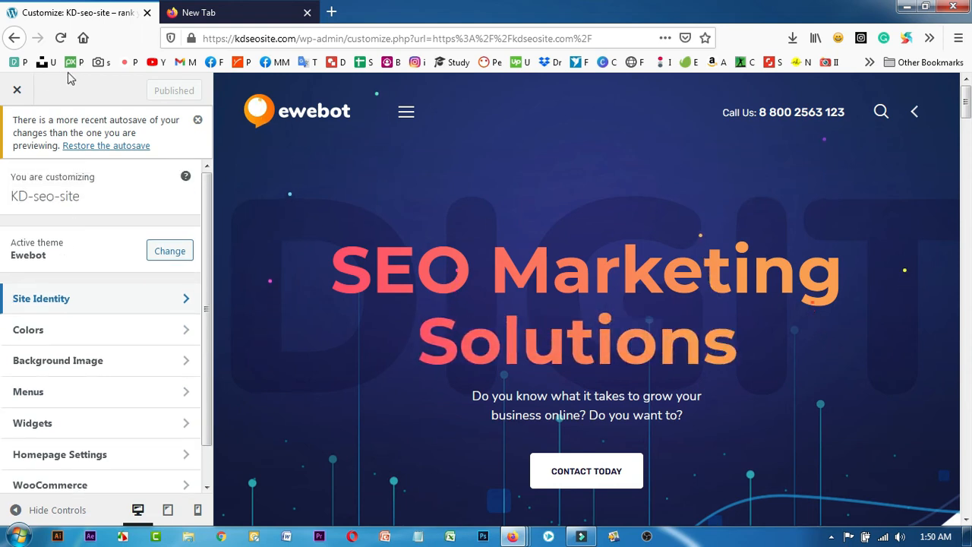
{"action": "scroll", "coordinate": [25, 410], "scroll_direction": "down", "scroll_amount": 1}
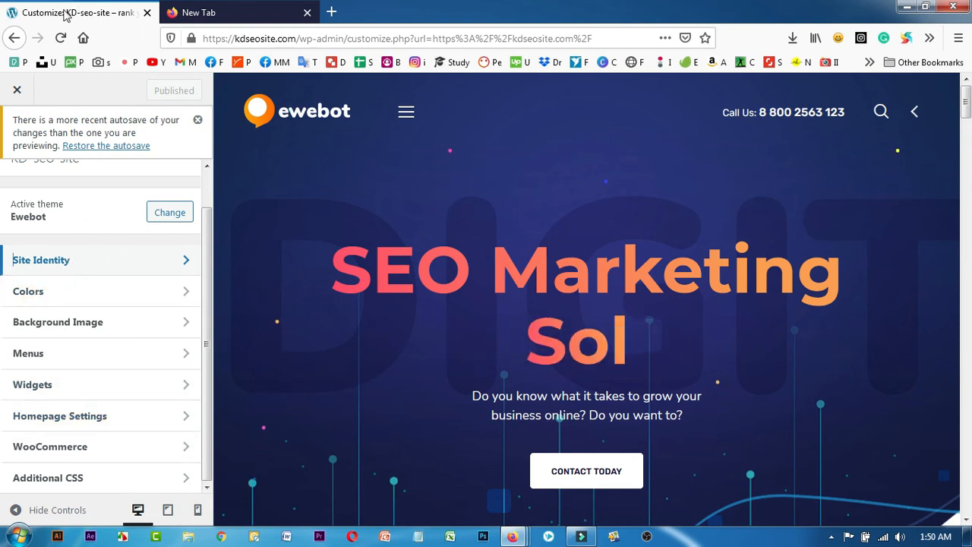
{"action": "left_click", "coordinate": [71, 260]}
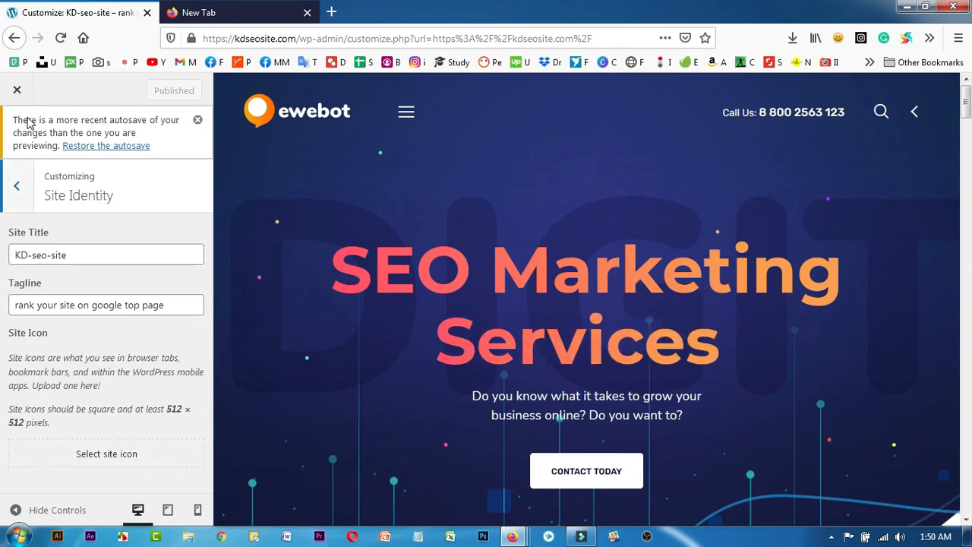
Close the Customizer and return to the site's home page
{"action": "left_click", "coordinate": [17, 92]}
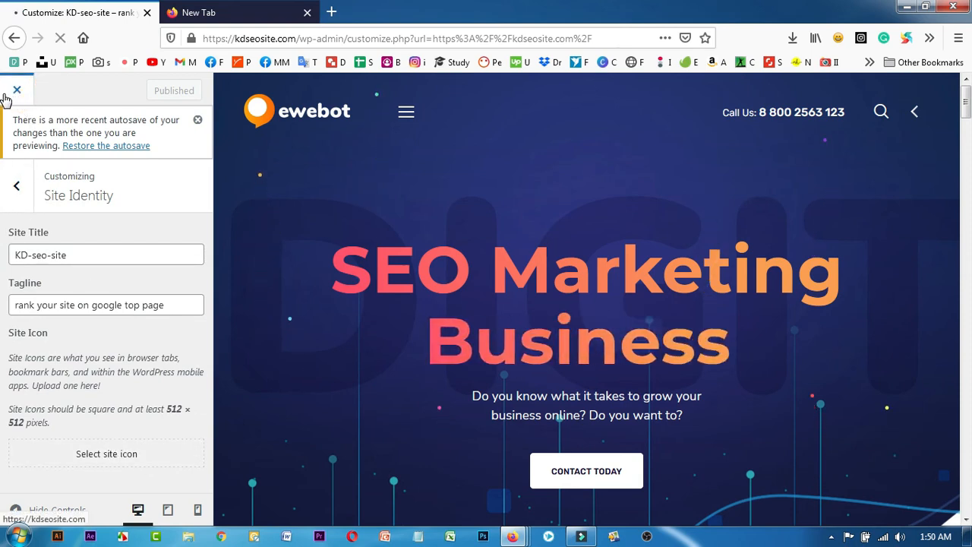
{"action": "left_click", "coordinate": [296, 14]}
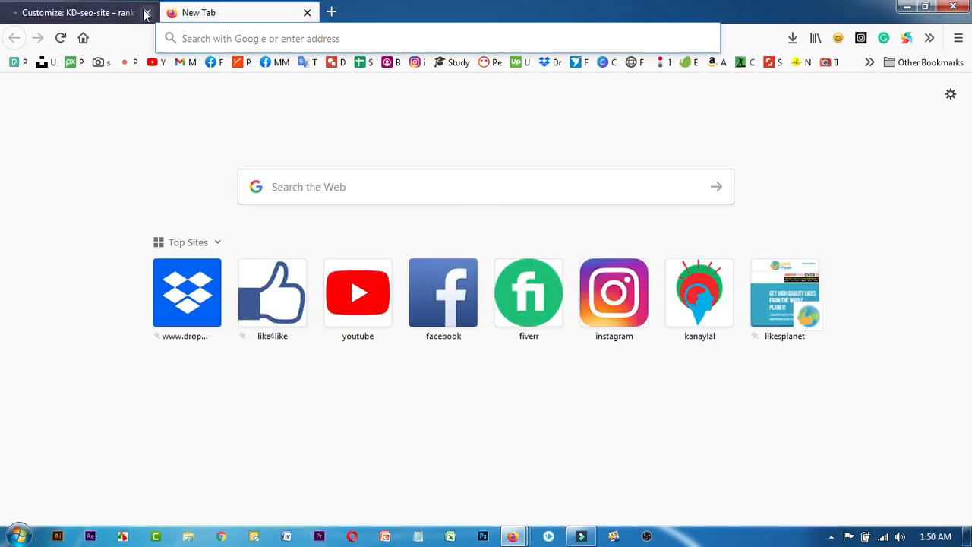
{"action": "left_click", "coordinate": [95, 12]}
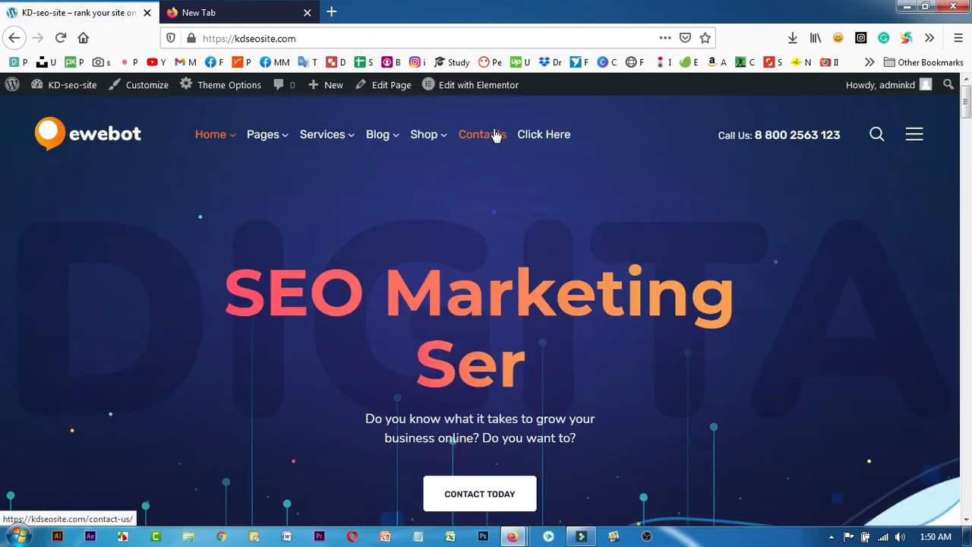
Load the freelancer's website from the Top Sites shortcuts, and search the web for "seo service" in another new tab
{"action": "left_click", "coordinate": [232, 6]}
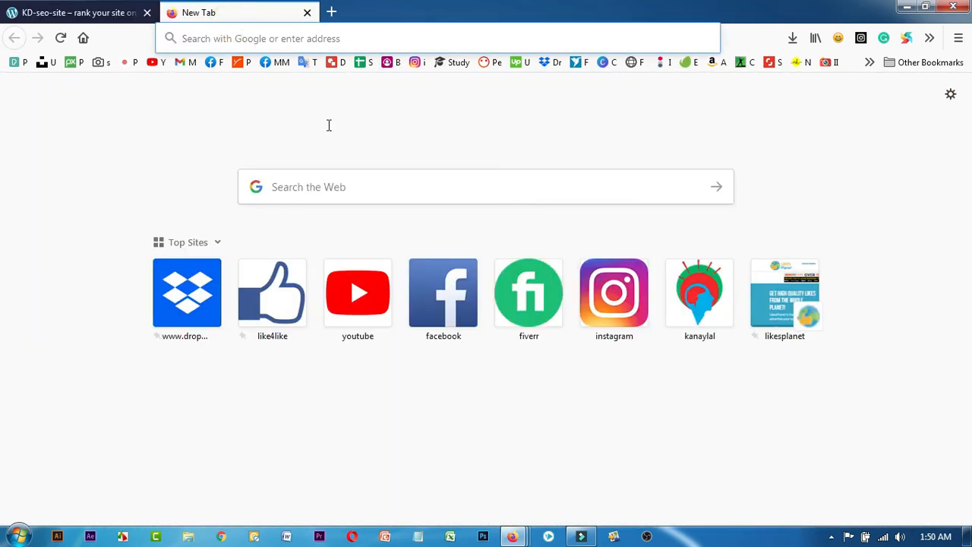
{"action": "left_click", "coordinate": [712, 298]}
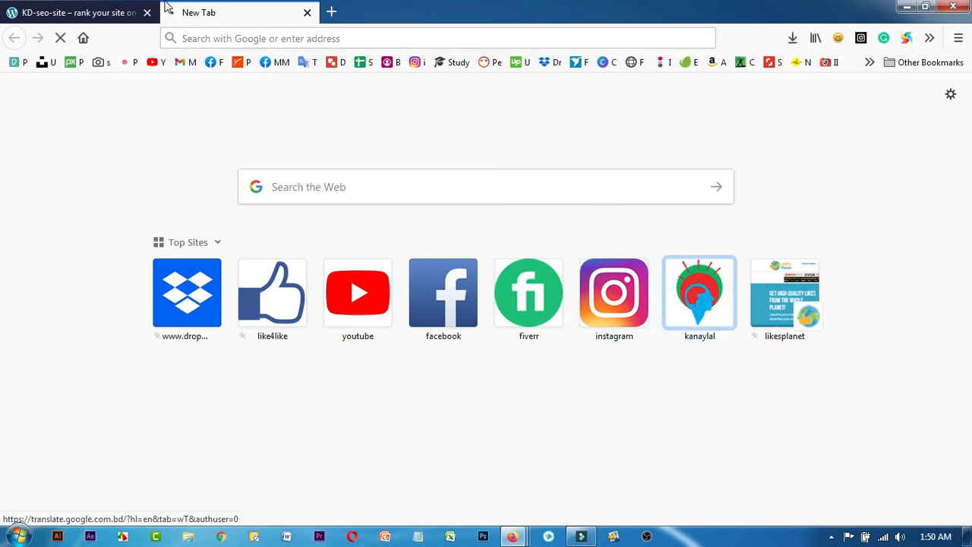
{"action": "left_click", "coordinate": [328, 11]}
{"action": "left_click", "coordinate": [362, 189]}
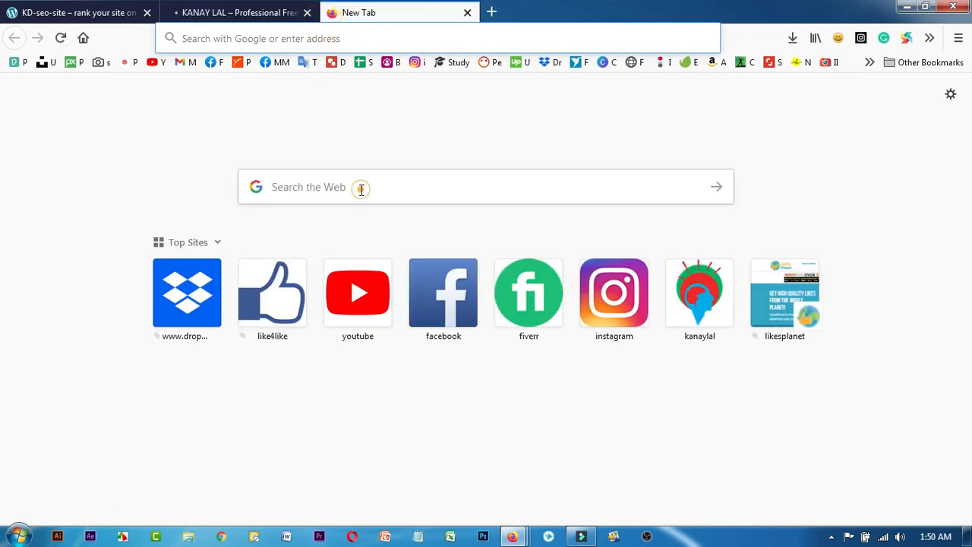
{"action": "type", "text": "se"}
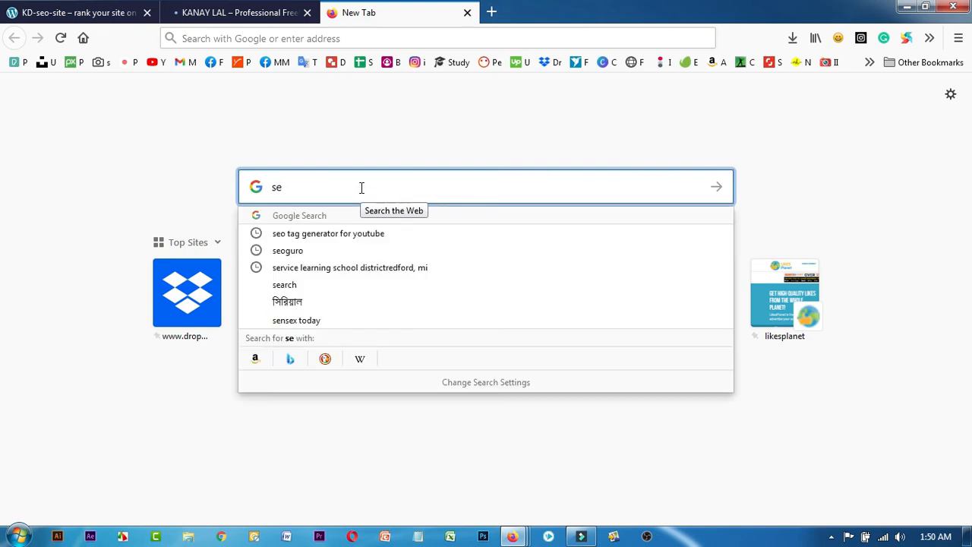
{"action": "type", "text": "o service"}
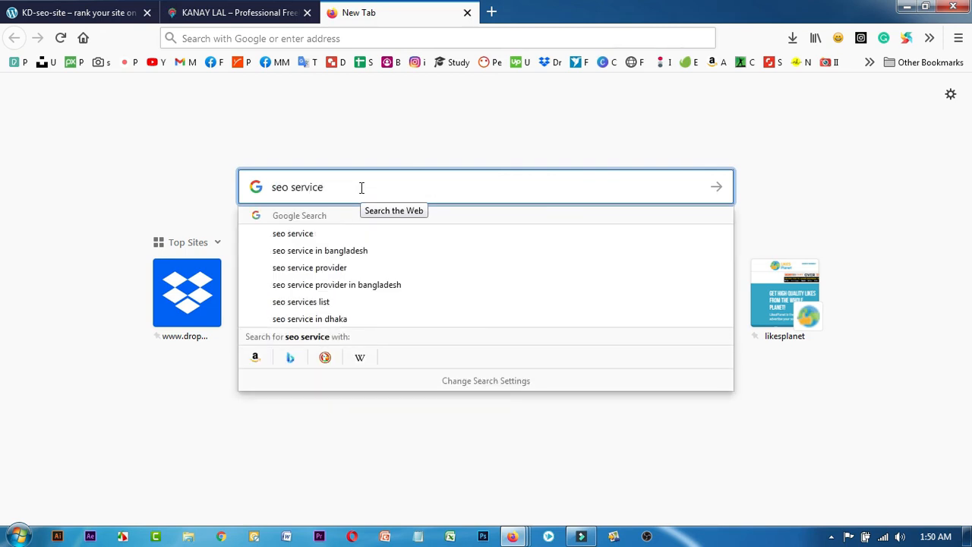
{"action": "key", "text": "Return"}
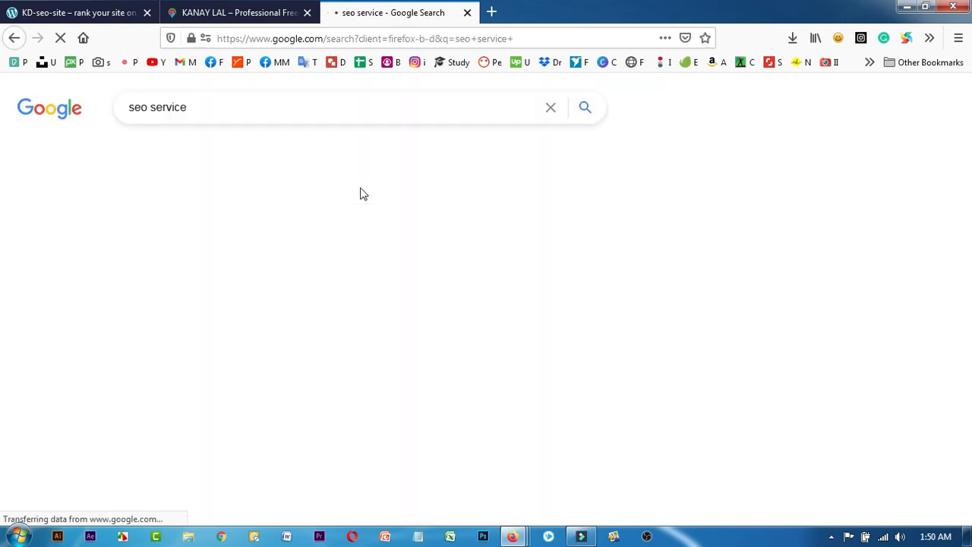
Skim the search results for SEO service sites and refine the query to "best seo service"
{"action": "scroll", "coordinate": [346, 232], "scroll_direction": "down", "scroll_amount": 8}
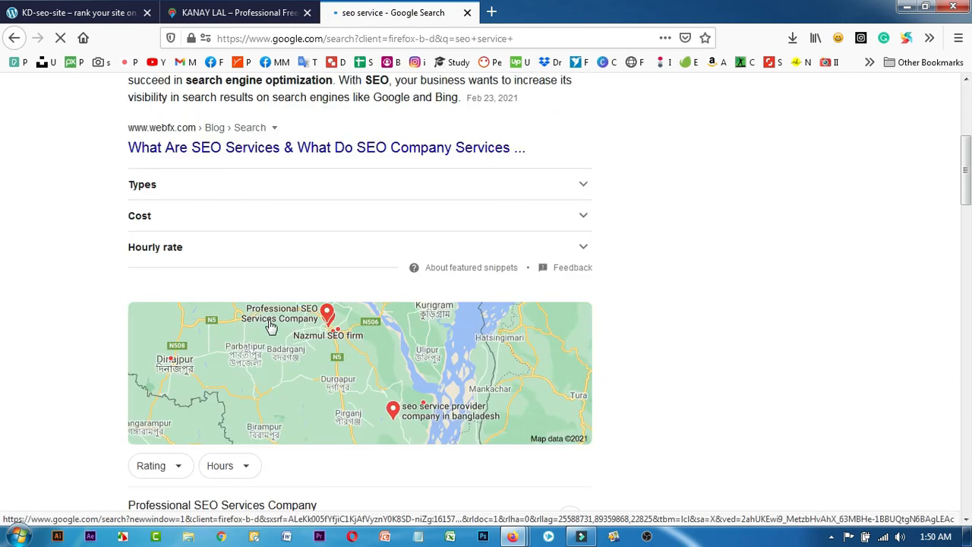
{"action": "scroll", "coordinate": [201, 237], "scroll_direction": "down", "scroll_amount": 9}
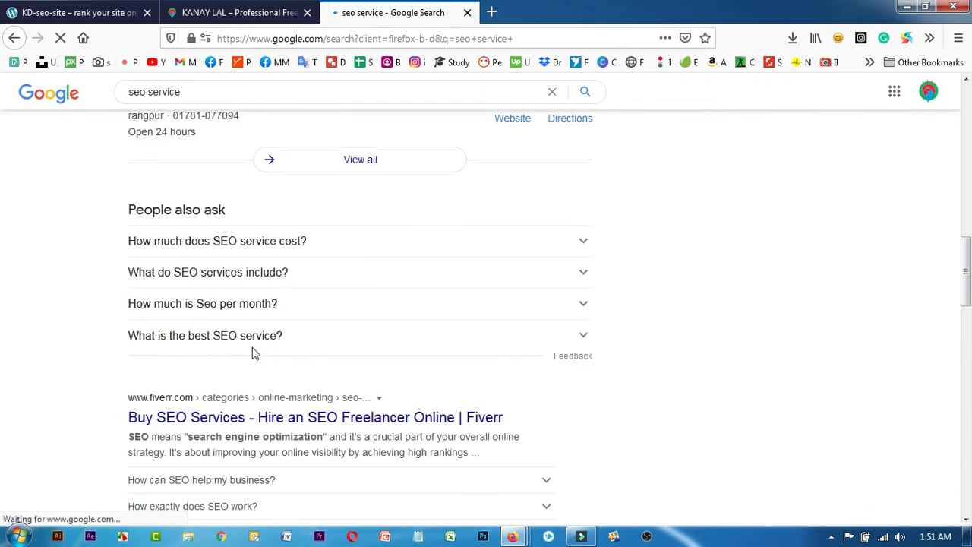
{"action": "scroll", "coordinate": [255, 341], "scroll_direction": "down", "scroll_amount": 3}
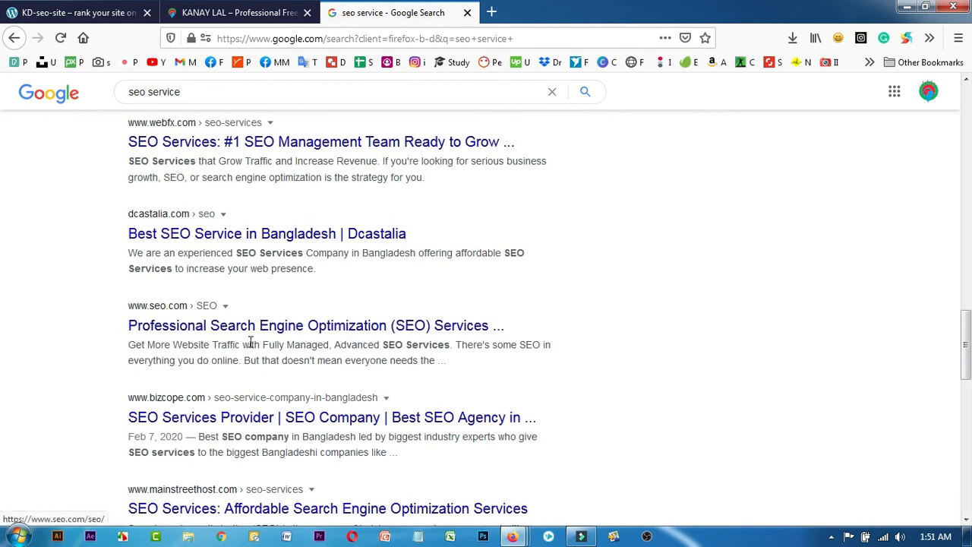
{"action": "left_click", "coordinate": [130, 91]}
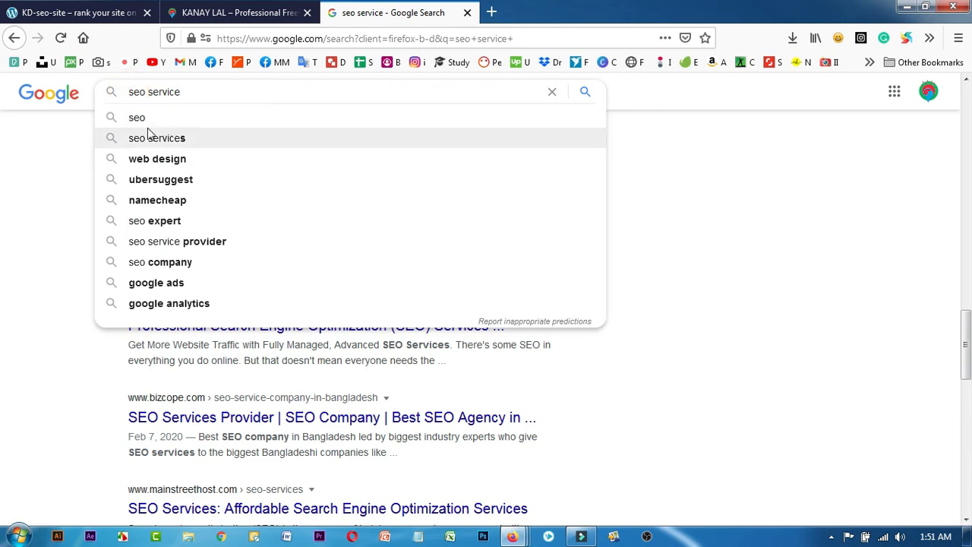
{"action": "type", "text": "best"}
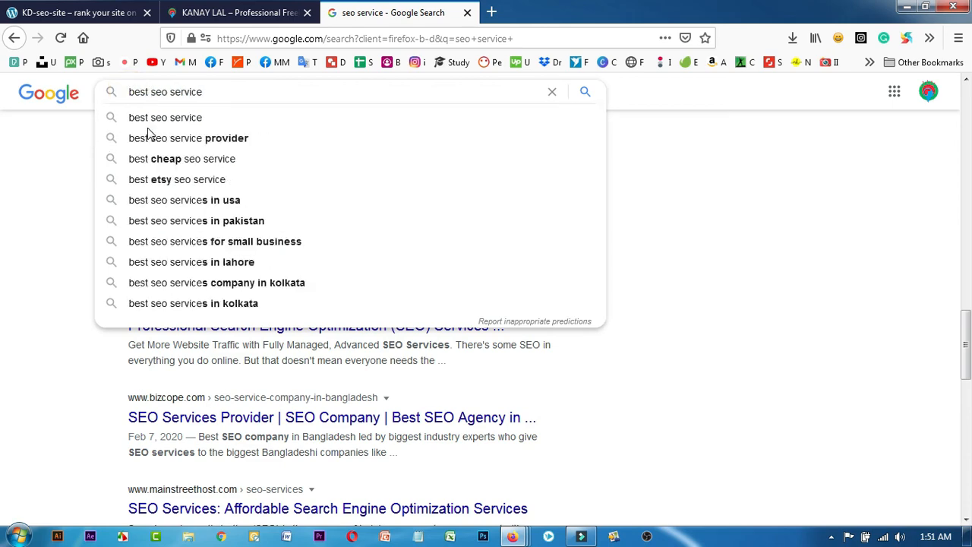
{"action": "key", "text": "Return"}
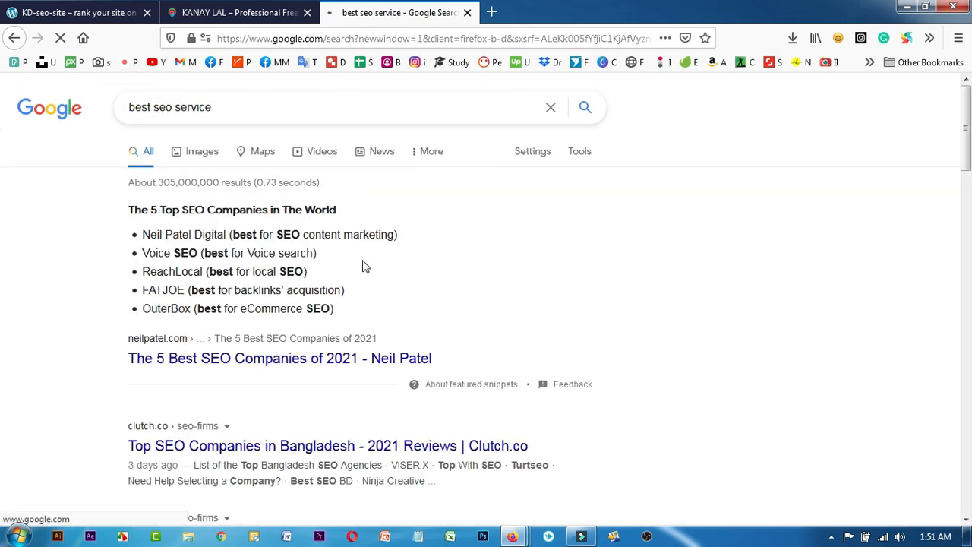
Look through the "best seo service" results and open TheManifest's Top 100 SEO Services result in a new tab
{"action": "scroll", "coordinate": [312, 303], "scroll_direction": "down", "scroll_amount": 2}
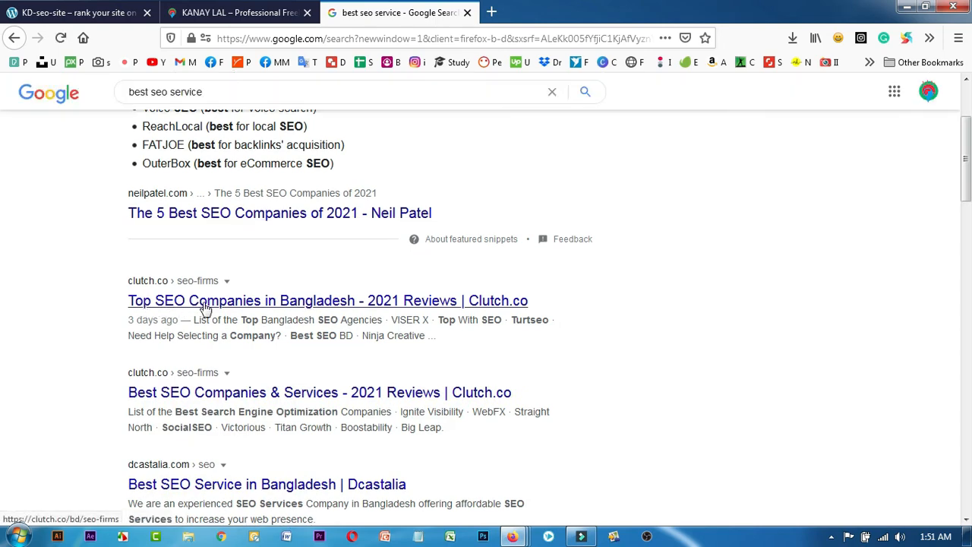
{"action": "scroll", "coordinate": [251, 310], "scroll_direction": "down", "scroll_amount": 1}
{"action": "scroll", "coordinate": [227, 334], "scroll_direction": "down", "scroll_amount": 4}
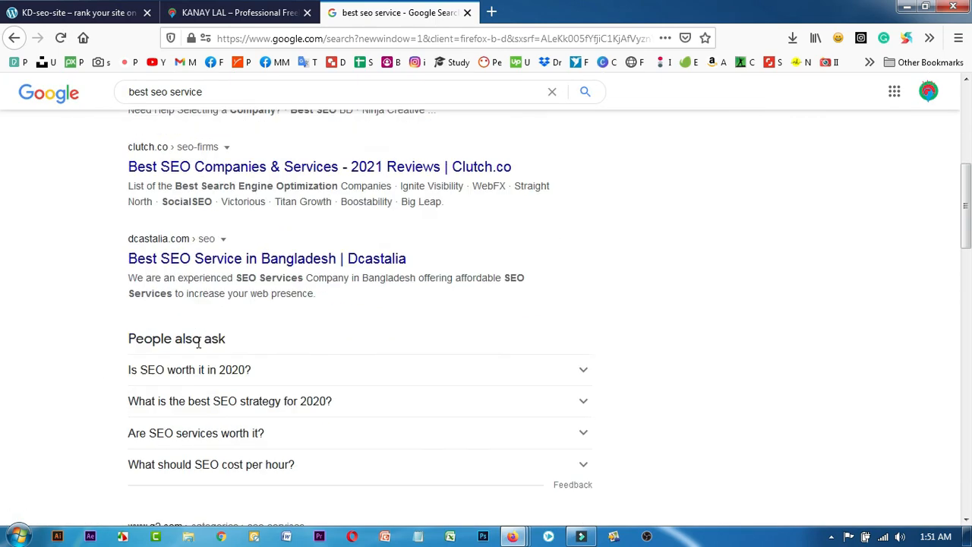
{"action": "scroll", "coordinate": [212, 372], "scroll_direction": "down", "scroll_amount": 3}
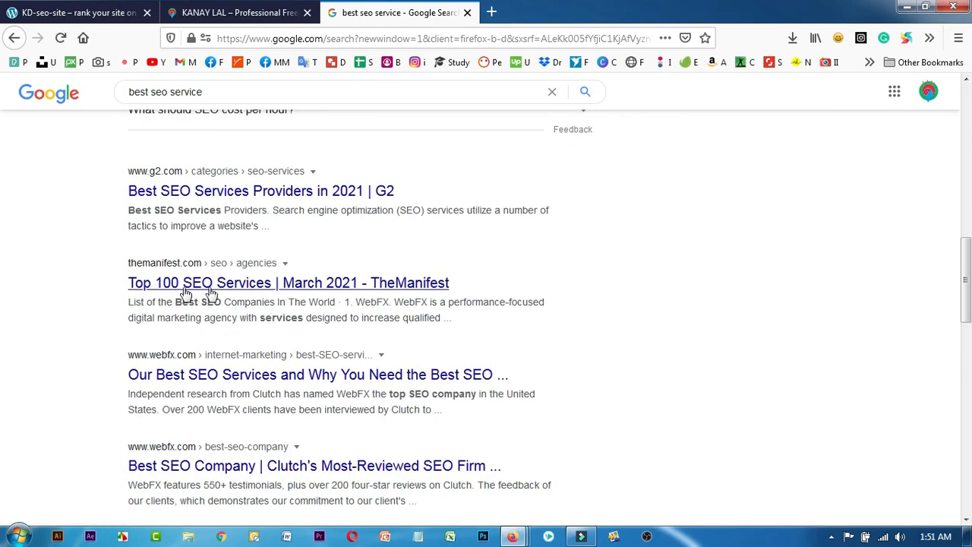
{"action": "scroll", "coordinate": [228, 343], "scroll_direction": "down", "scroll_amount": 1}
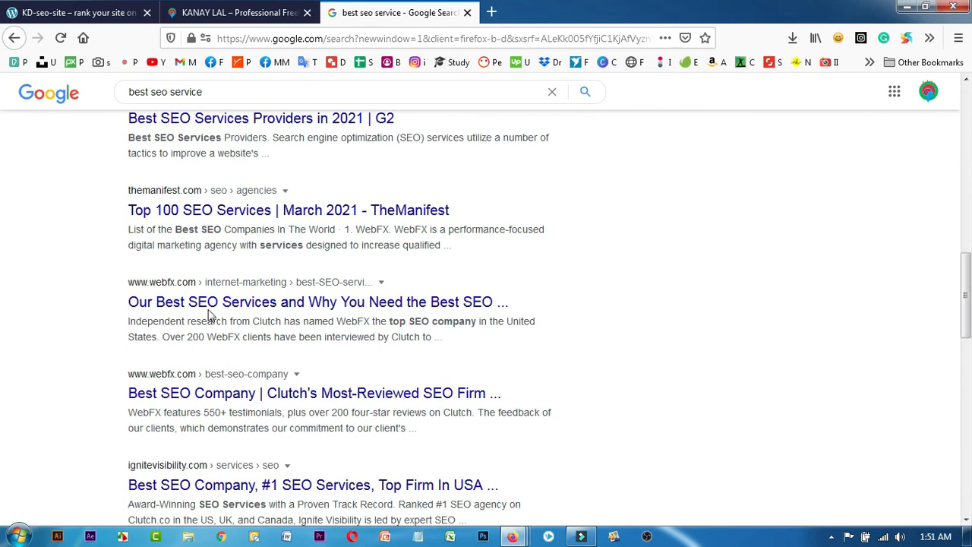
{"action": "right_click", "coordinate": [198, 213]}
{"action": "left_click", "coordinate": [228, 219]}
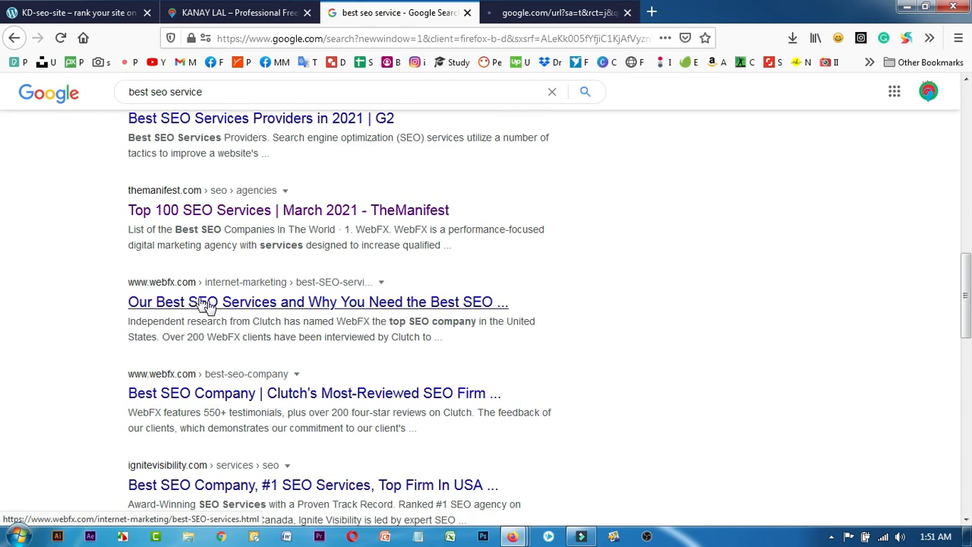
Check the remaining results and extend the search query to "best seo service agency"
{"action": "scroll", "coordinate": [216, 311], "scroll_direction": "down", "scroll_amount": 2}
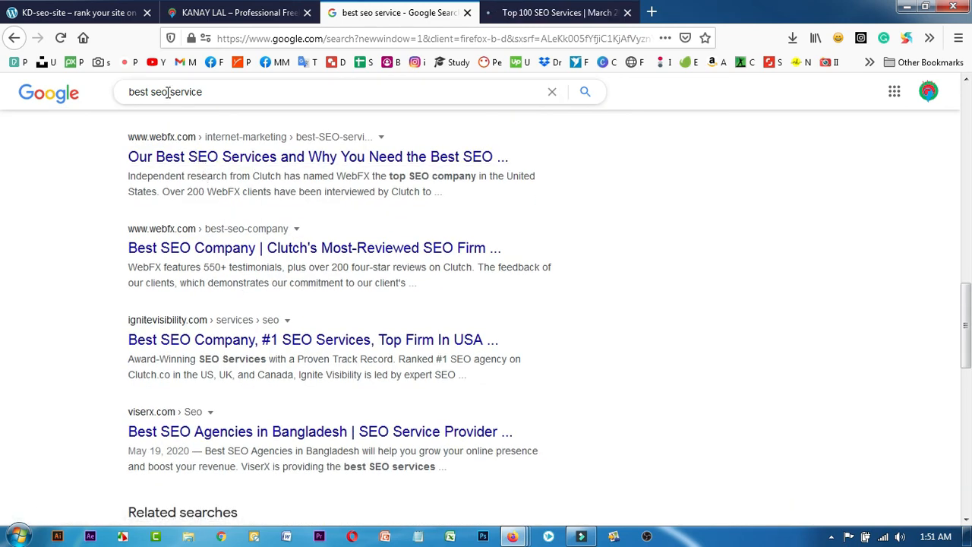
{"action": "left_click", "coordinate": [222, 96]}
{"action": "left_click", "coordinate": [180, 91]}
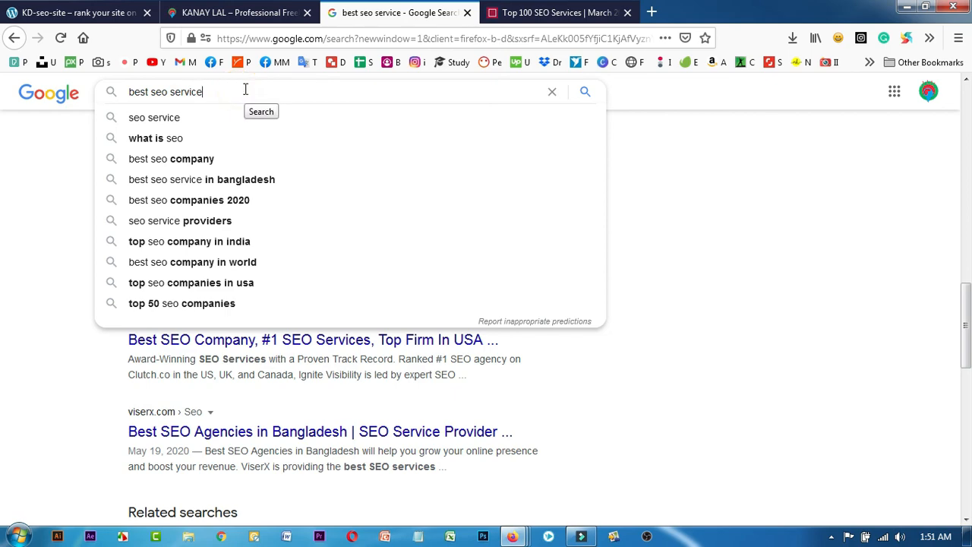
{"action": "type", "text": "a"}
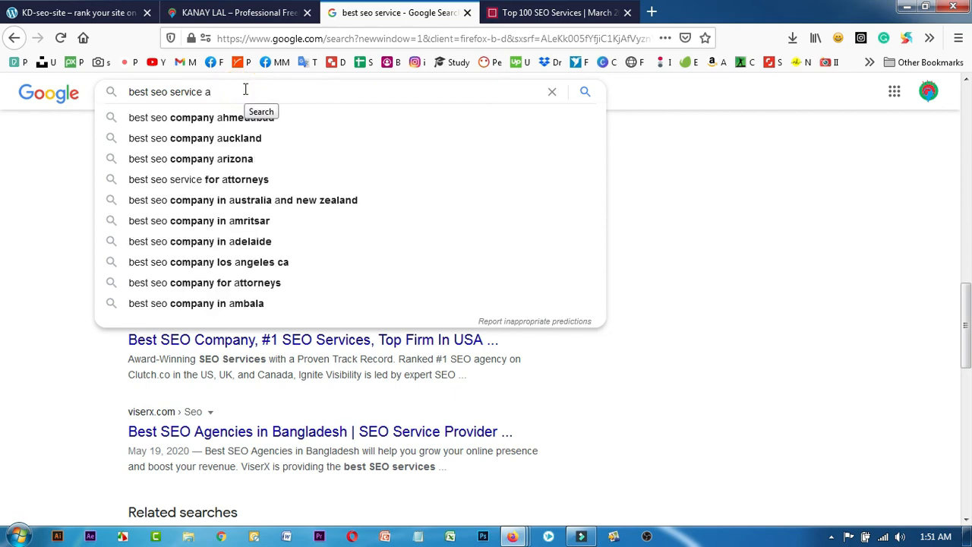
{"action": "type", "text": "gency"}
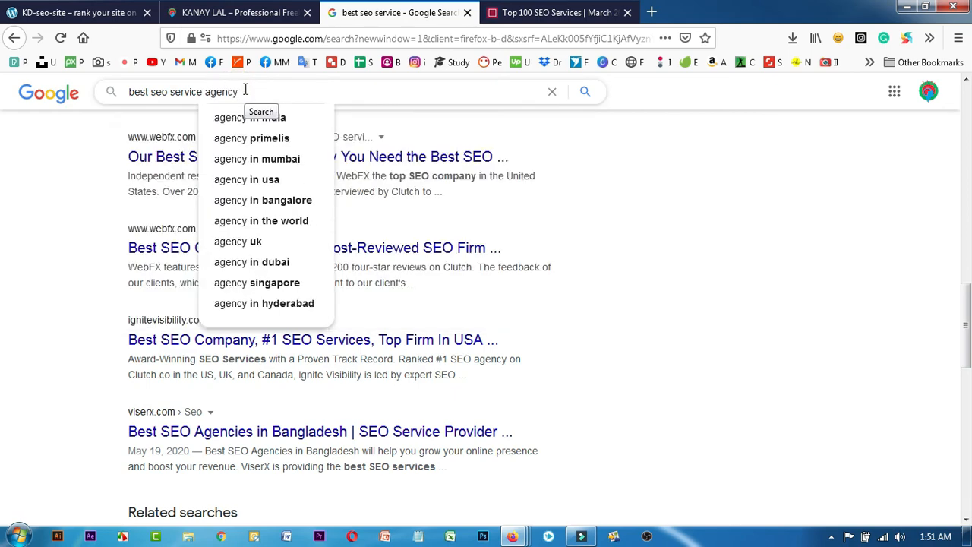
{"action": "key", "text": "Return"}
Skim TheManifest's list of top SEO services and close its tab
{"action": "left_click", "coordinate": [527, 15]}
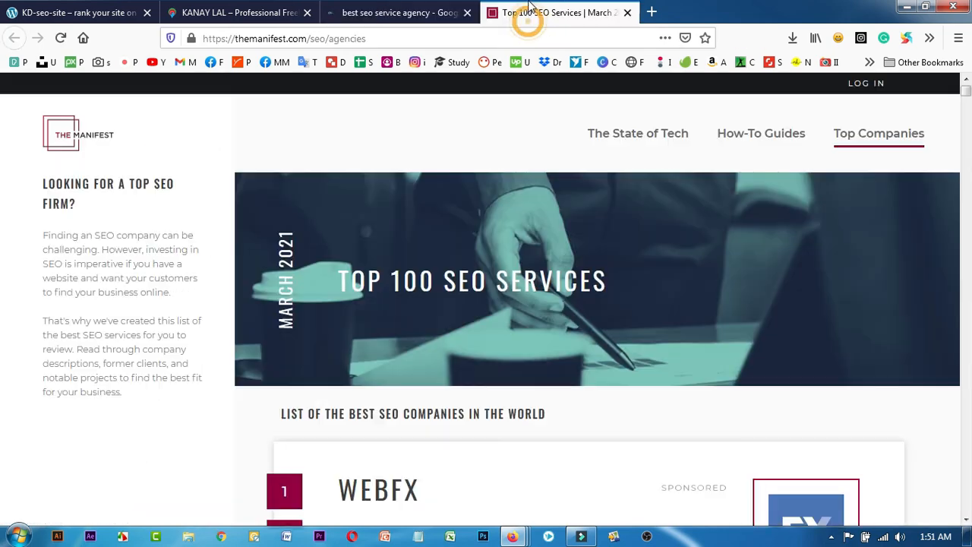
{"action": "scroll", "coordinate": [534, 153], "scroll_direction": "down", "scroll_amount": 5}
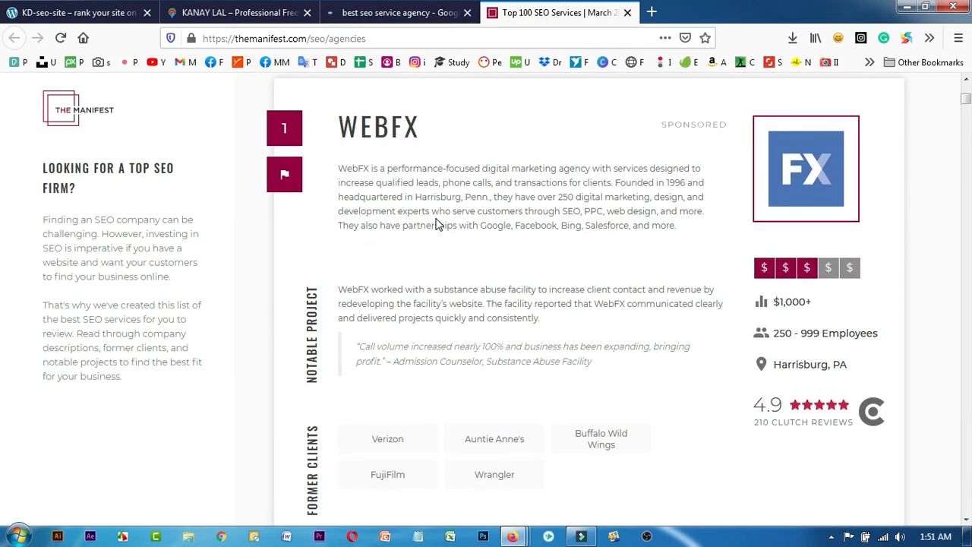
{"action": "scroll", "coordinate": [438, 224], "scroll_direction": "down", "scroll_amount": 15}
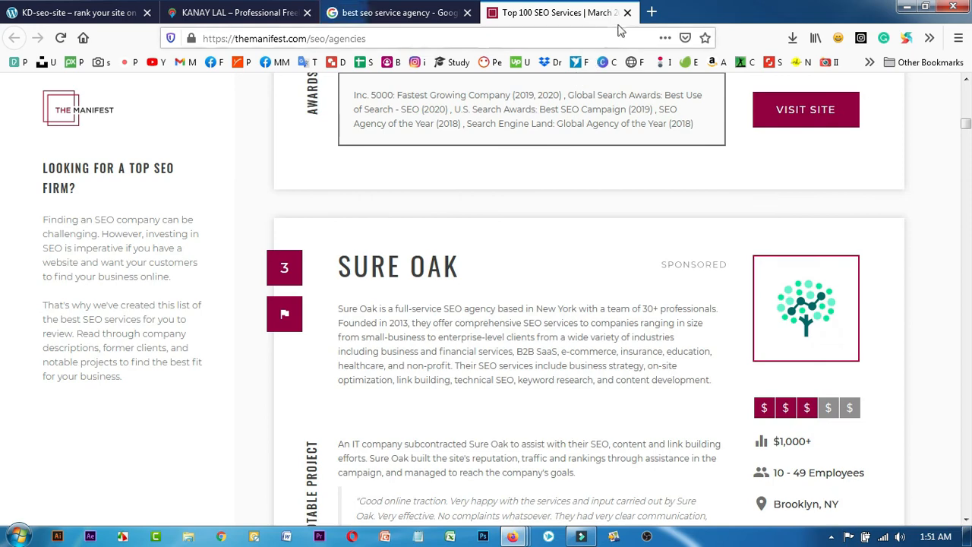
{"action": "left_click", "coordinate": [627, 12]}
Browse the "best seo service agency" results and open the bizcope.com SEO Services Provider result in a new tab
{"action": "scroll", "coordinate": [260, 384], "scroll_direction": "down", "scroll_amount": 5}
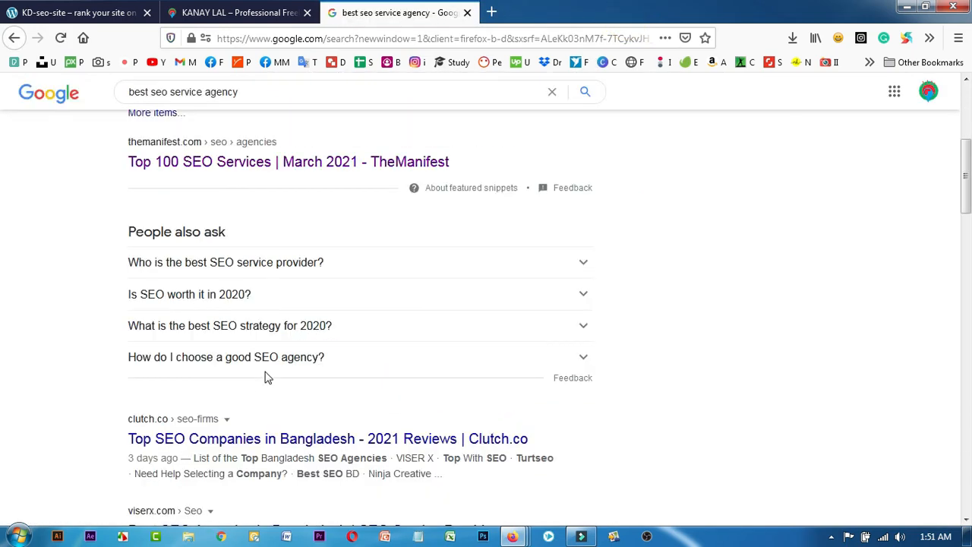
{"action": "right_click", "coordinate": [199, 439]}
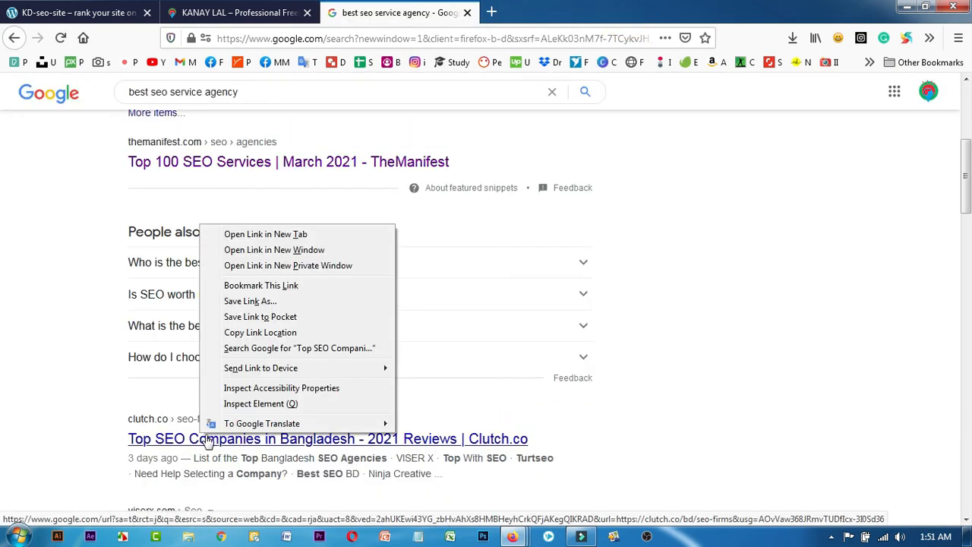
{"action": "left_click", "coordinate": [15, 304]}
{"action": "scroll", "coordinate": [144, 335], "scroll_direction": "down", "scroll_amount": 6}
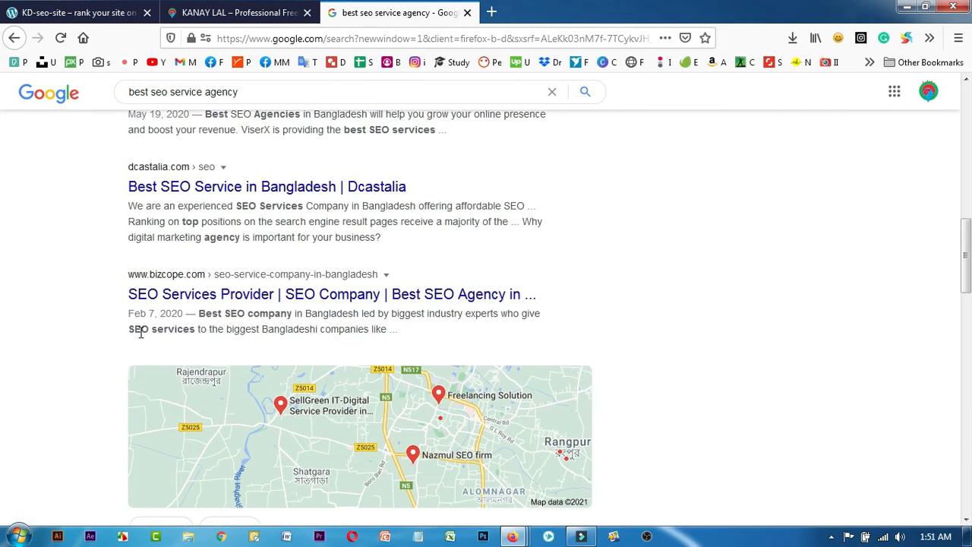
{"action": "right_click", "coordinate": [193, 296]}
{"action": "left_click", "coordinate": [243, 306]}
Dismiss the popup on the freelancer's website, view its header menu, and view the Bizcope page's header as another example
{"action": "scroll", "coordinate": [506, 304], "scroll_direction": "down", "scroll_amount": 7}
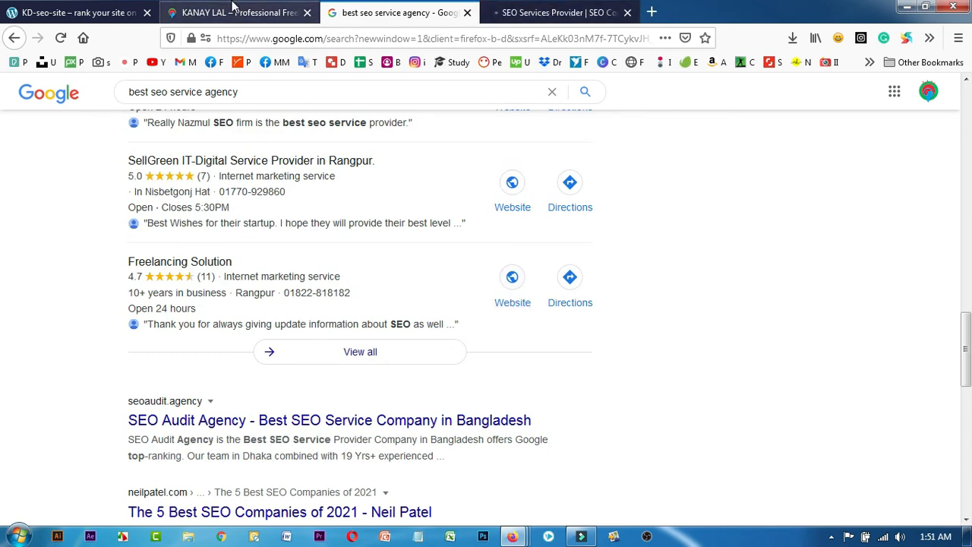
{"action": "left_click", "coordinate": [233, 9]}
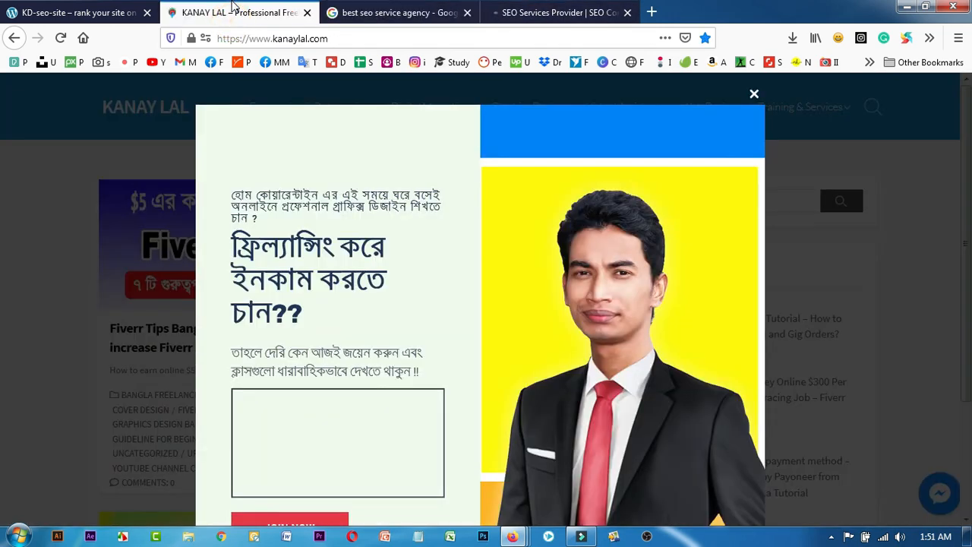
{"action": "left_click", "coordinate": [751, 92]}
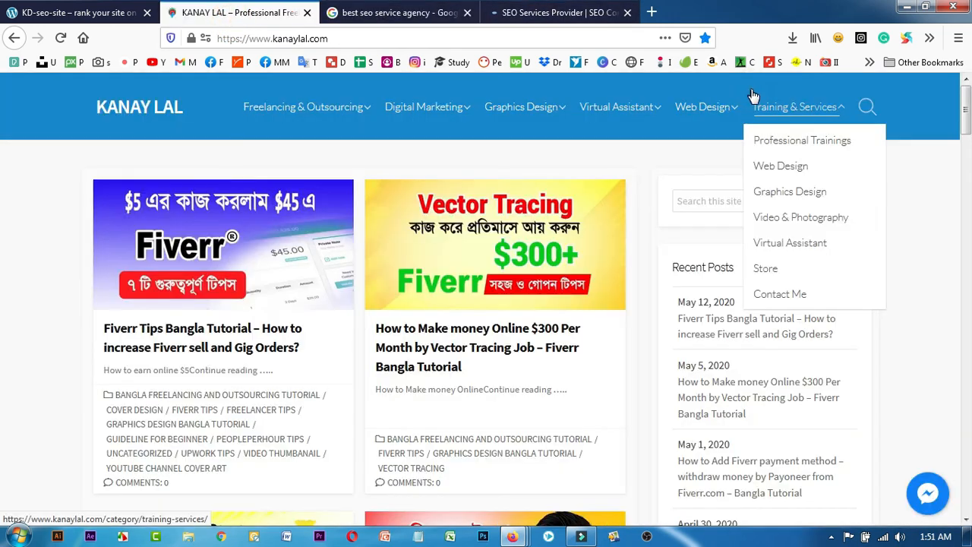
{"action": "left_click", "coordinate": [518, 8]}
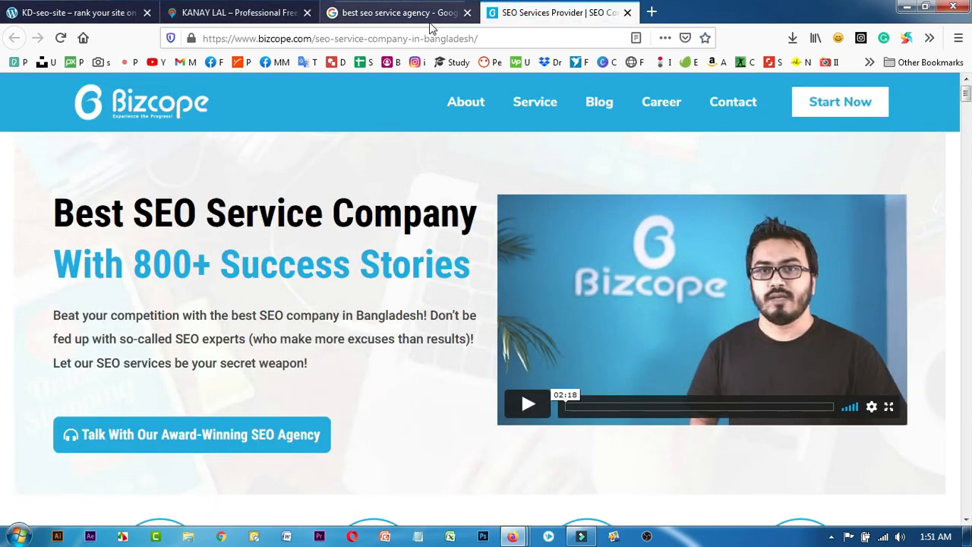
Return to the KD-seo-site home page, look over its sections, and open the site's Menus administration page
{"action": "left_click", "coordinate": [138, 6]}
{"action": "scroll", "coordinate": [346, 372], "scroll_direction": "down", "scroll_amount": 10}
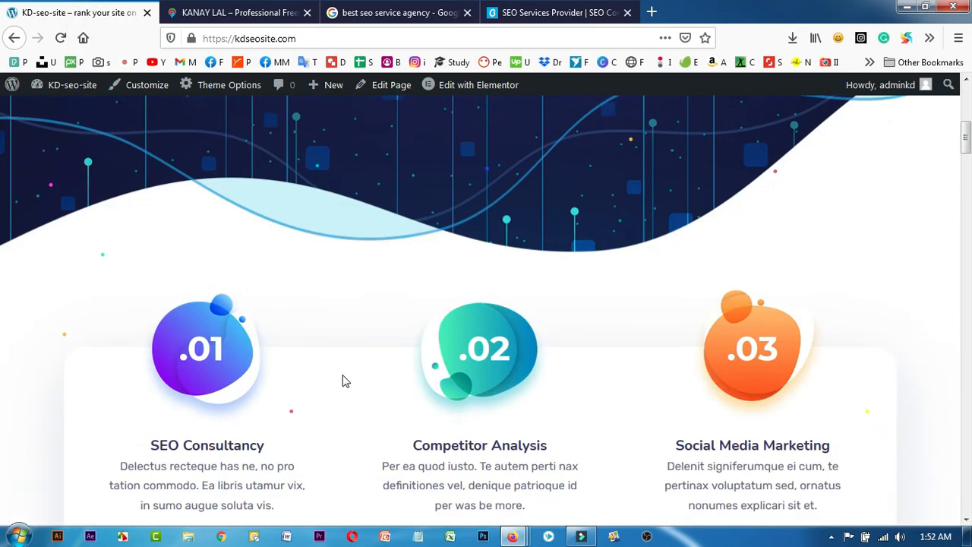
{"action": "scroll", "coordinate": [364, 364], "scroll_direction": "down", "scroll_amount": 12}
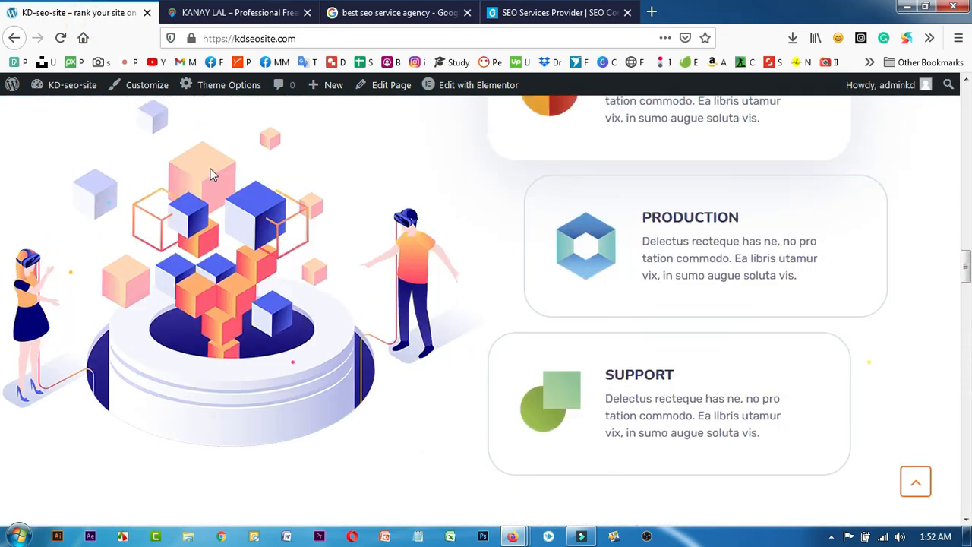
{"action": "scroll", "coordinate": [255, 150], "scroll_direction": "up", "scroll_amount": 8}
{"action": "scroll", "coordinate": [228, 137], "scroll_direction": "up", "scroll_amount": 2}
{"action": "mouse_move", "coordinate": [82, 85]}
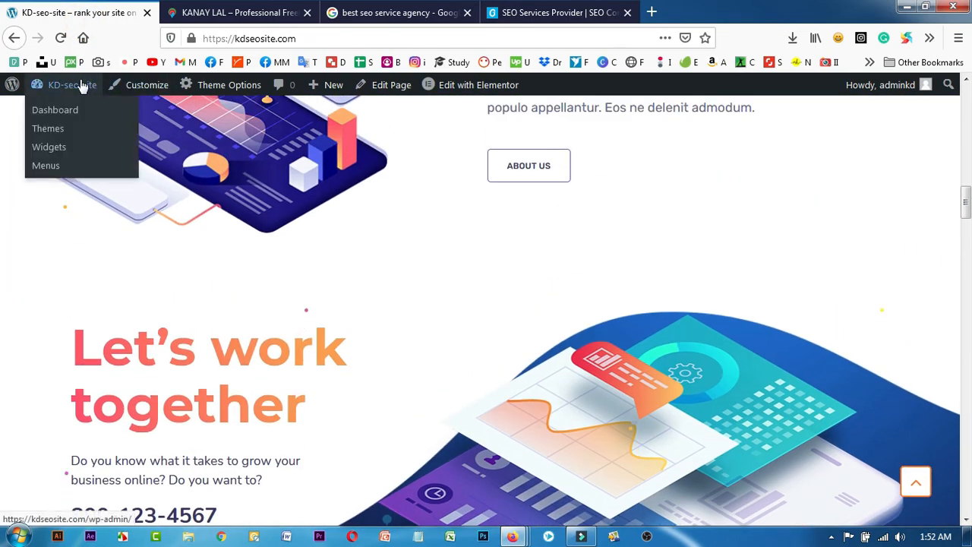
{"action": "left_click", "coordinate": [44, 165]}
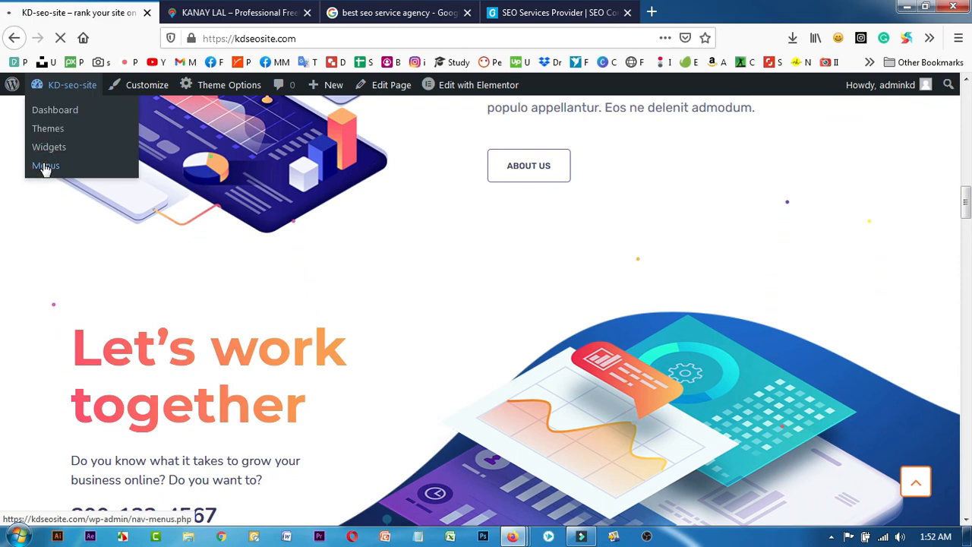
Examine the Bizcope page's header menu items as an example, and return to the site's Menus page
{"action": "left_click", "coordinate": [575, 9]}
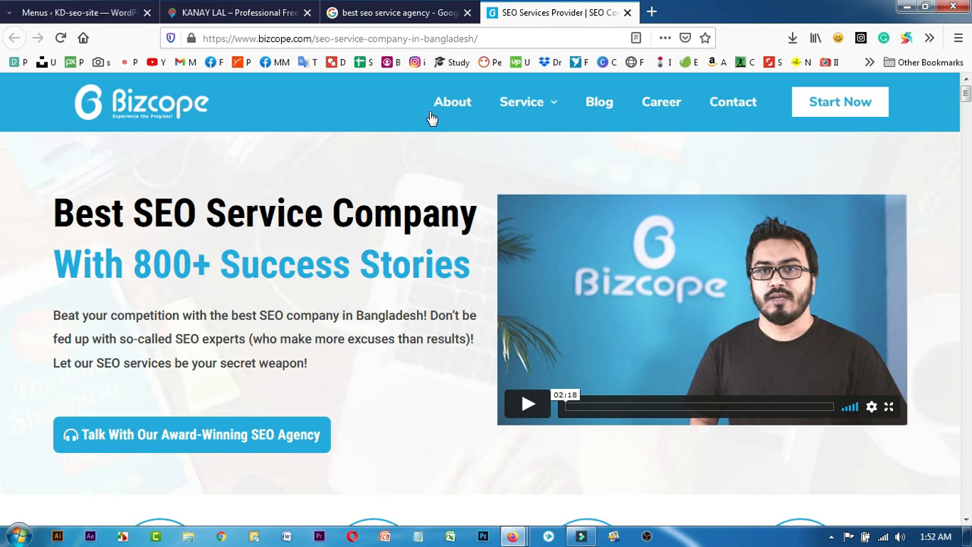
{"action": "mouse_move", "coordinate": [544, 113]}
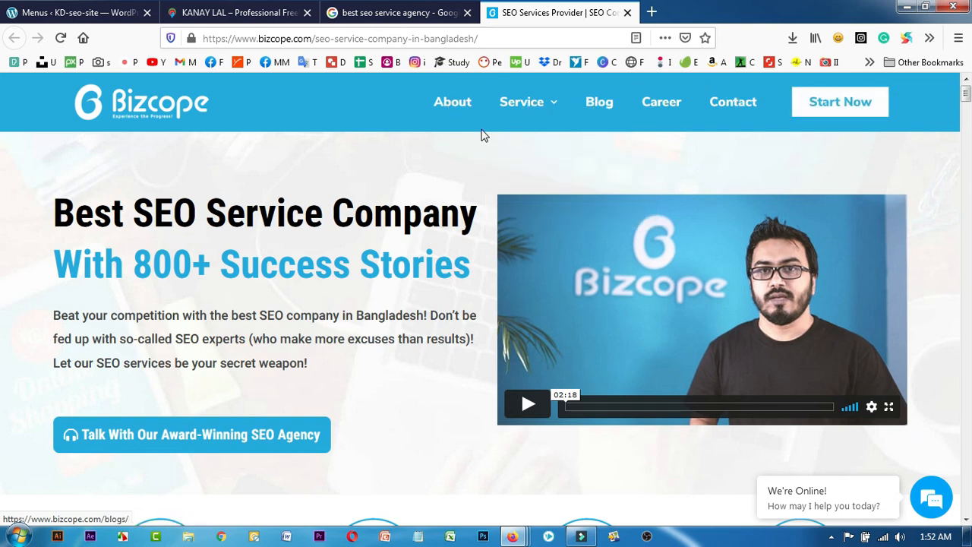
{"action": "left_click", "coordinate": [98, 10]}
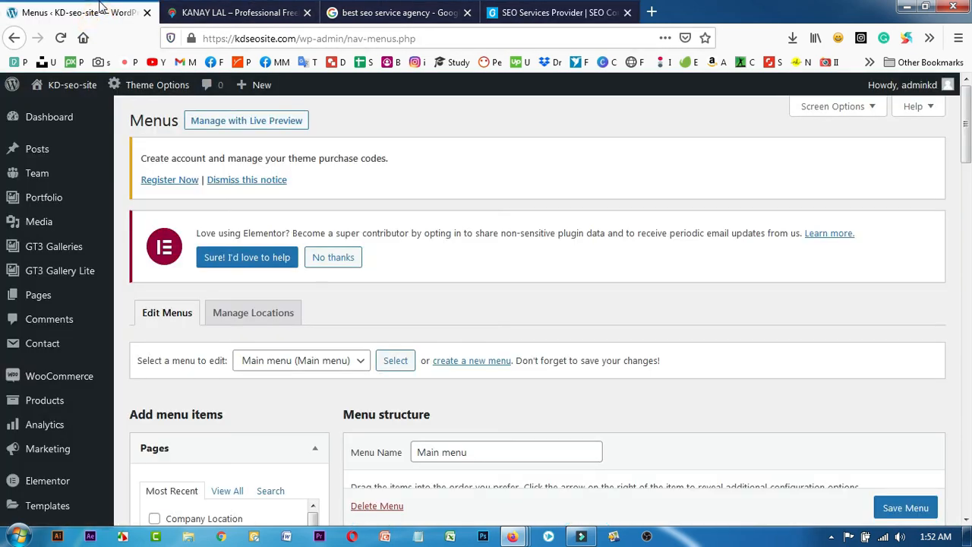
Remove the HOME VARIANTS 6-9 custom link from the Main menu structure
{"action": "scroll", "coordinate": [456, 342], "scroll_direction": "down", "scroll_amount": 6}
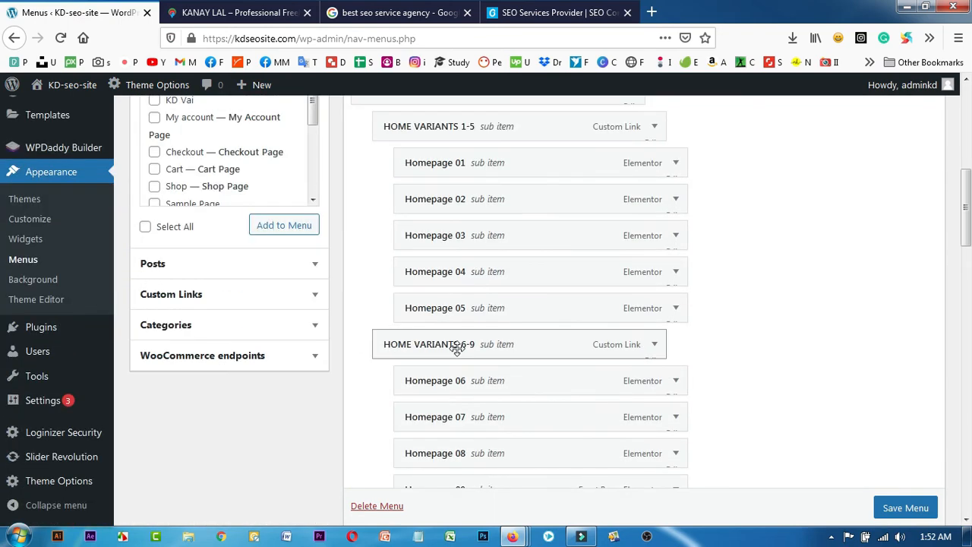
{"action": "left_click", "coordinate": [657, 346]}
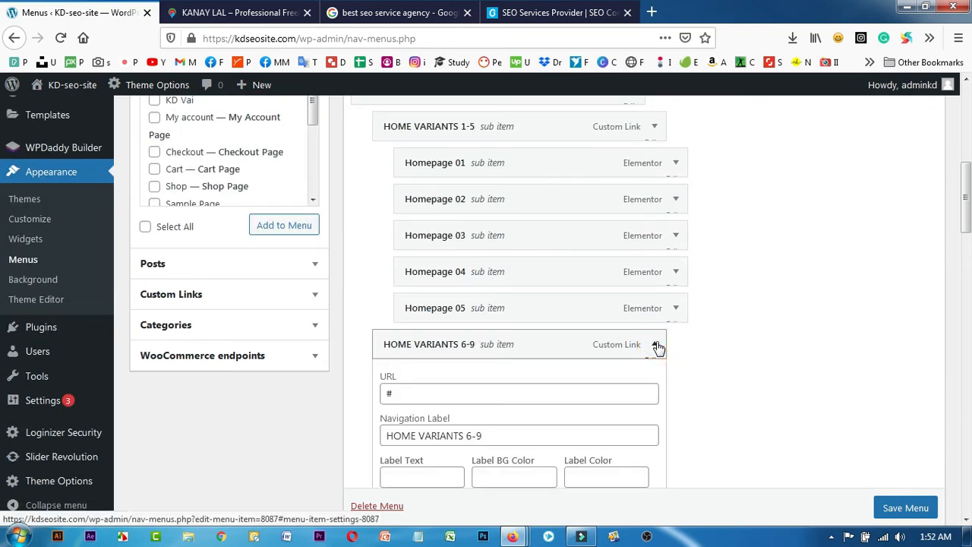
{"action": "scroll", "coordinate": [657, 346], "scroll_direction": "down", "scroll_amount": 3}
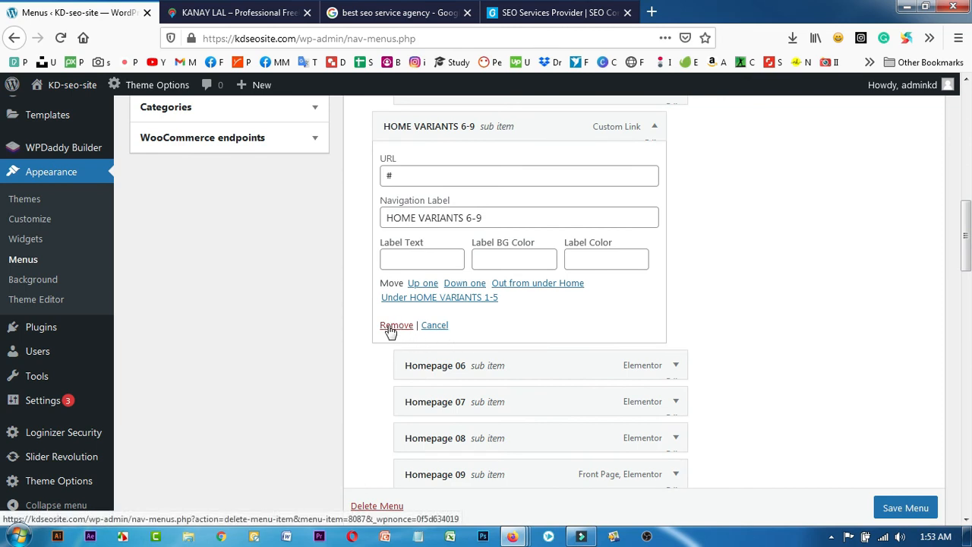
{"action": "left_click", "coordinate": [396, 325]}
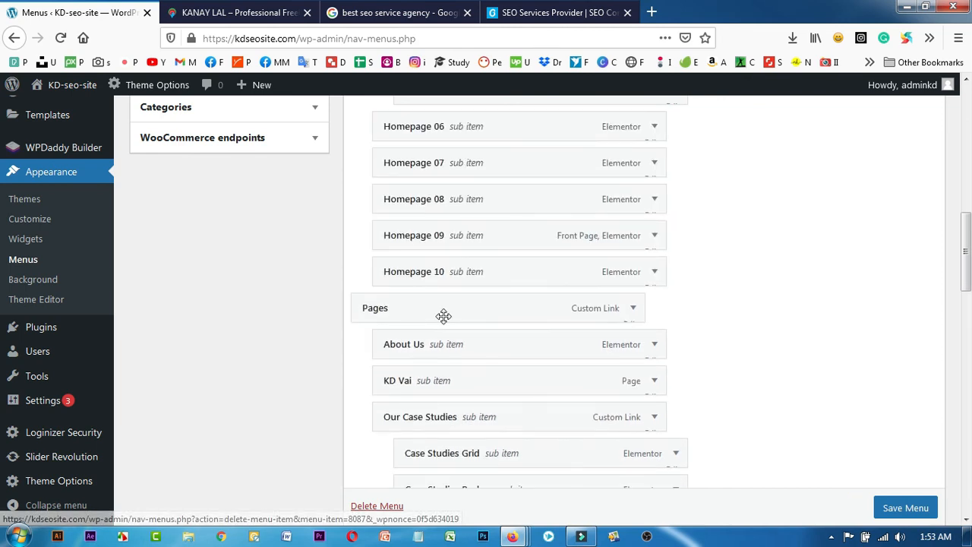
Remove the Homepage 07, Homepage 09 and Pages items from the Main menu structure
{"action": "left_click", "coordinate": [656, 162]}
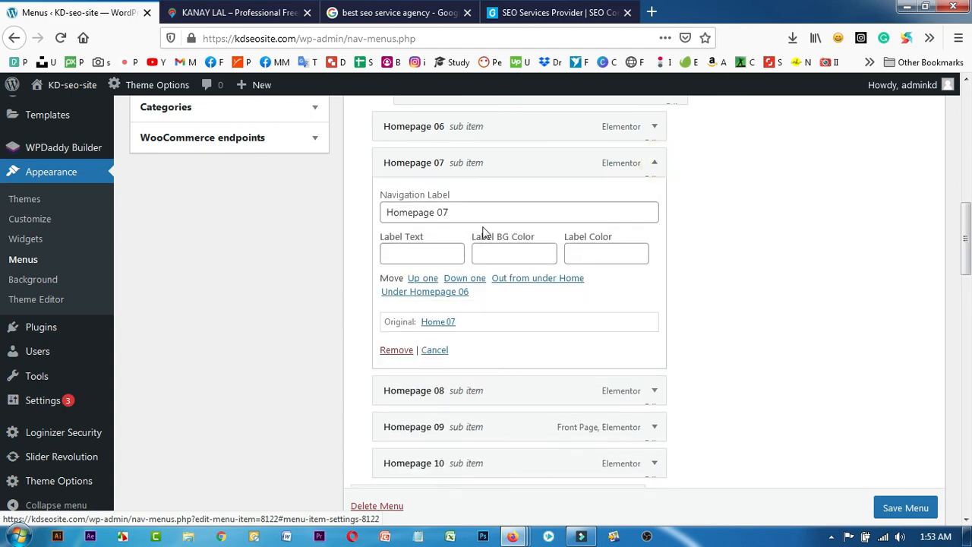
{"action": "left_click", "coordinate": [396, 350]}
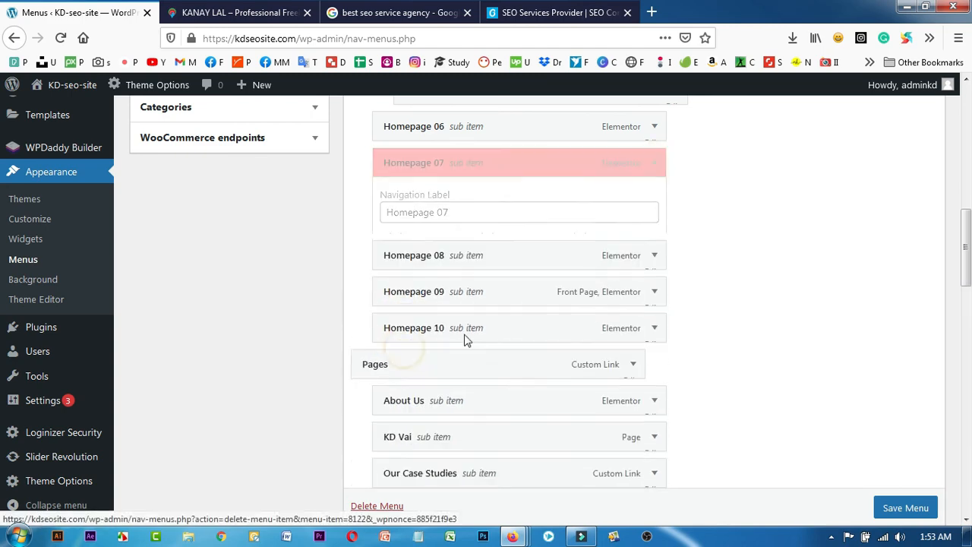
{"action": "left_click", "coordinate": [653, 199]}
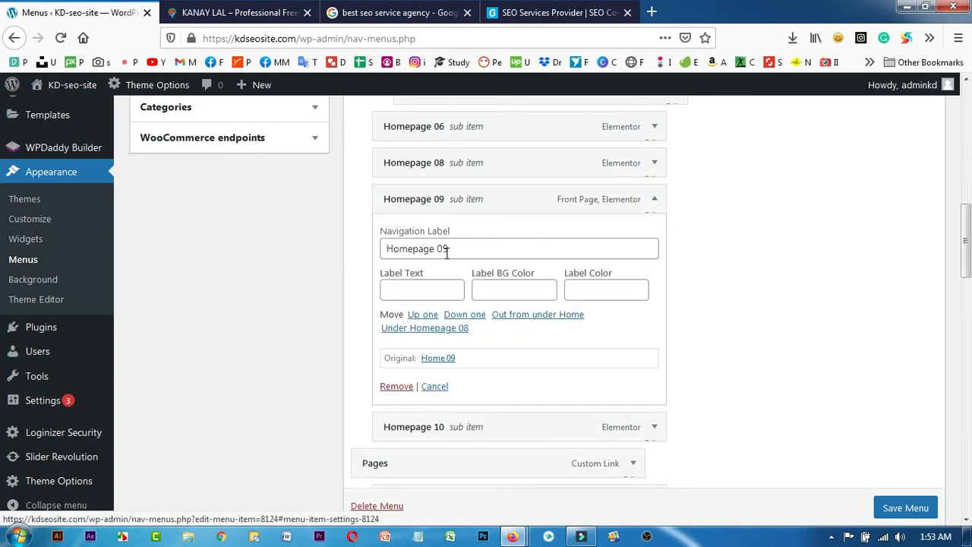
{"action": "left_click", "coordinate": [396, 387]}
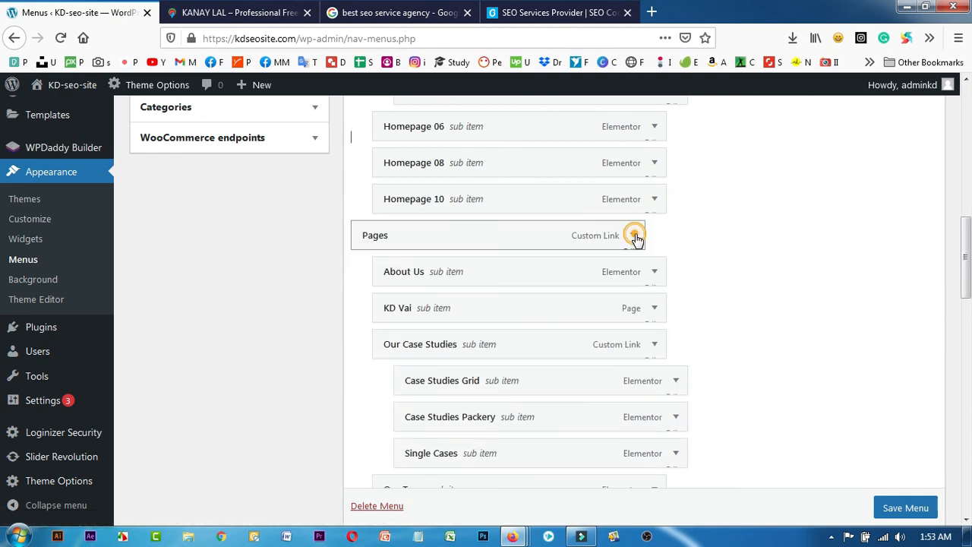
{"action": "left_click", "coordinate": [637, 237]}
{"action": "left_click", "coordinate": [376, 438]}
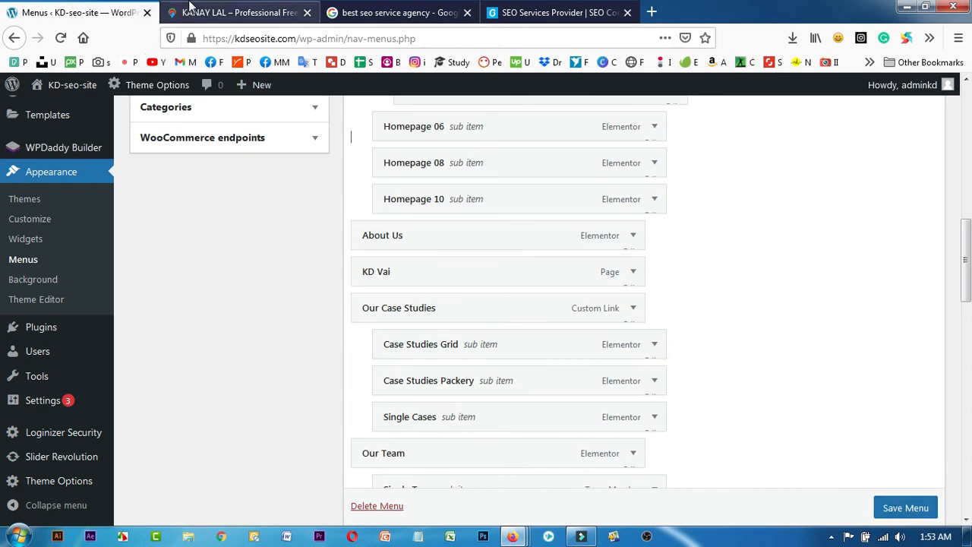
Return to the freelancer's website and look through its home page for another example
{"action": "left_click", "coordinate": [198, 12]}
{"action": "scroll", "coordinate": [525, 284], "scroll_direction": "down", "scroll_amount": 10}
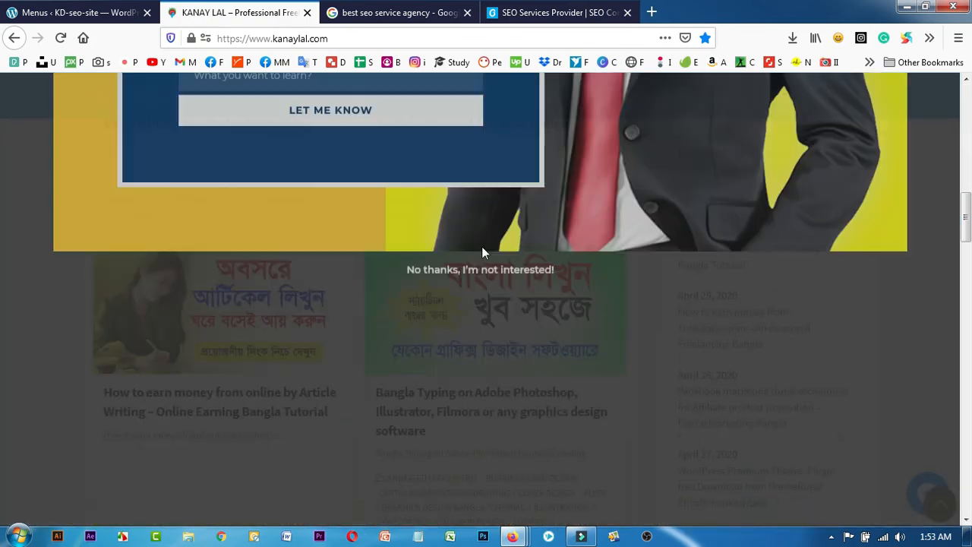